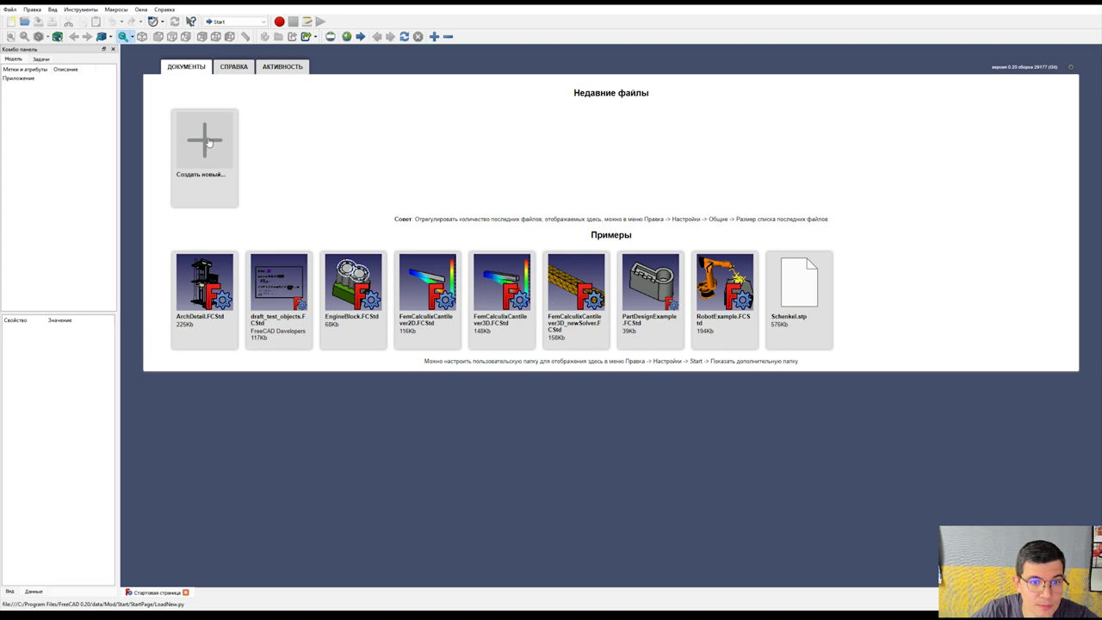
# Step: Create a new document and switch to the Part Design workbench
pyautogui.click(209, 138)
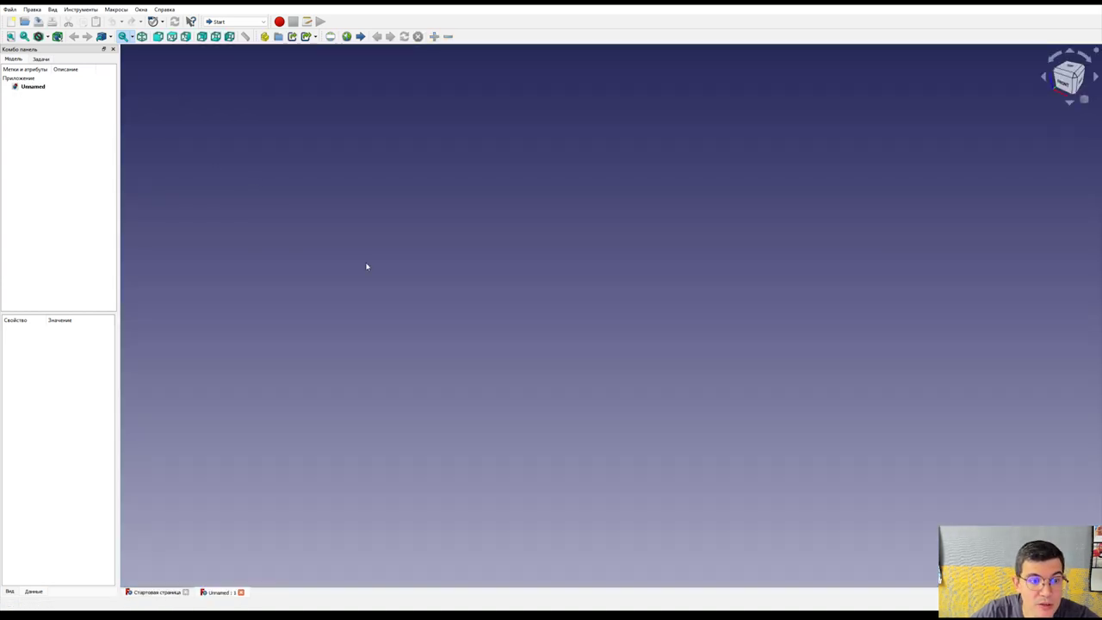
pyautogui.click(41, 58)
pyautogui.click(15, 58)
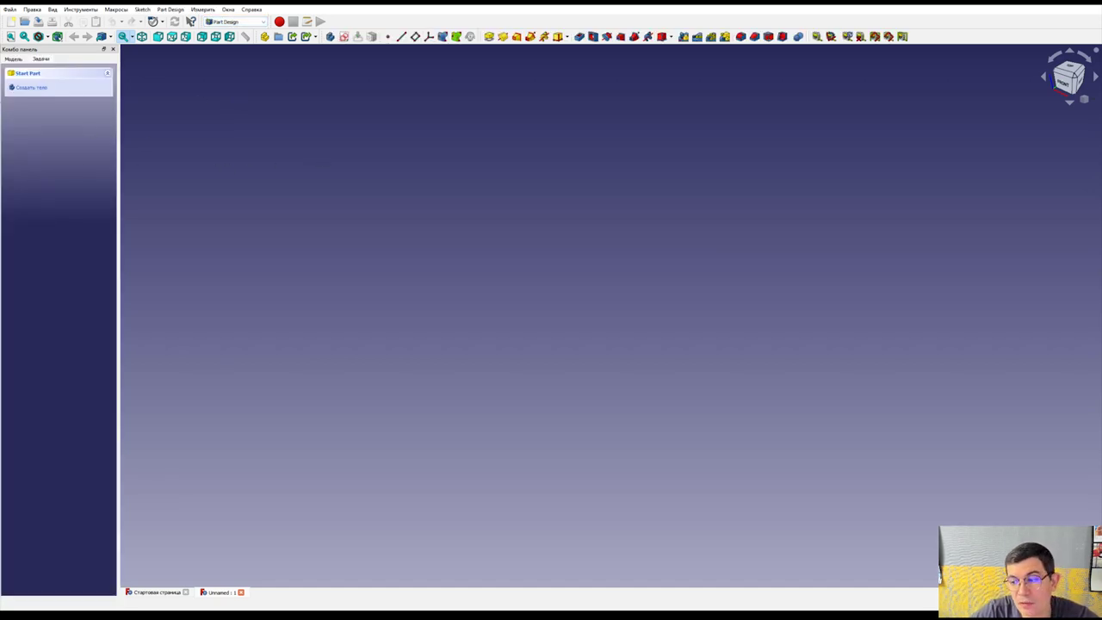
# Step: Add a body and open a new sketch on its XY plane
pyautogui.click(21, 89)
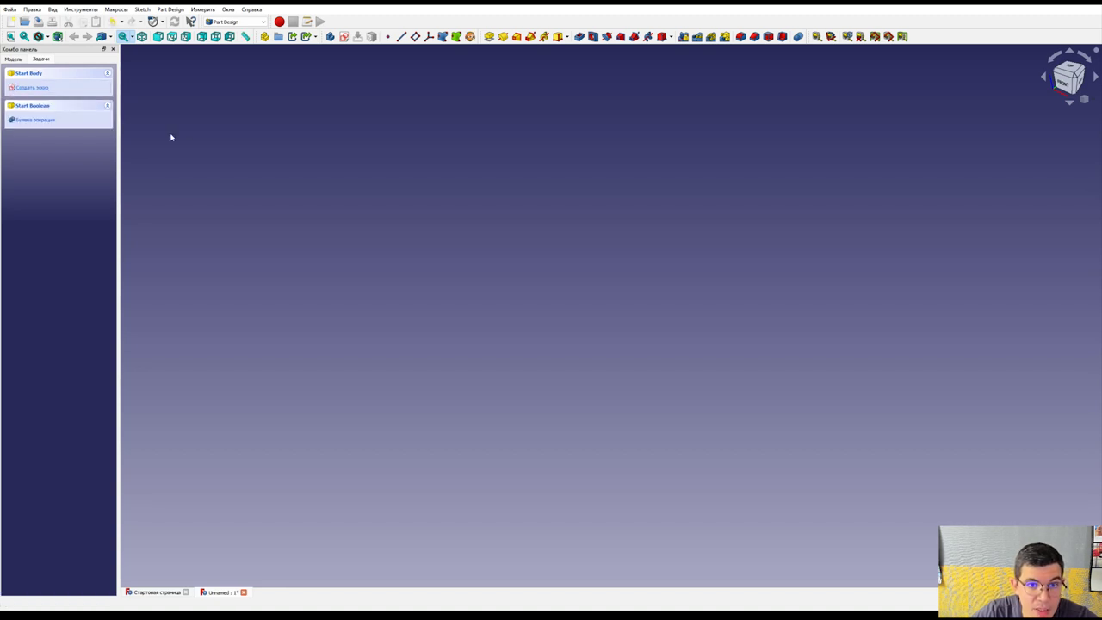
pyautogui.click(31, 90)
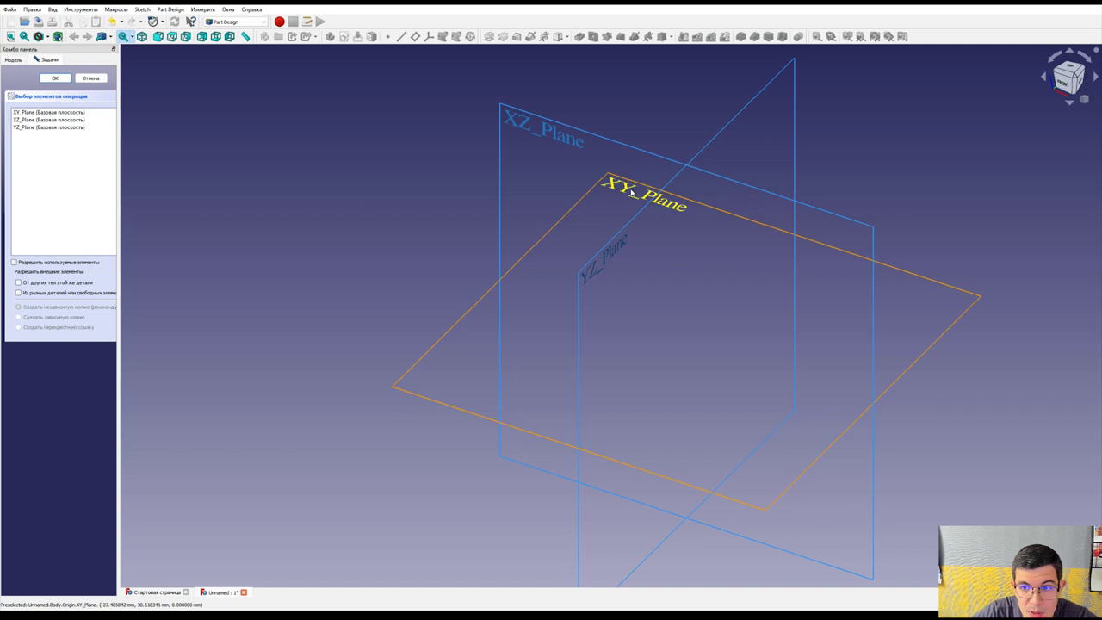
pyautogui.click(26, 112)
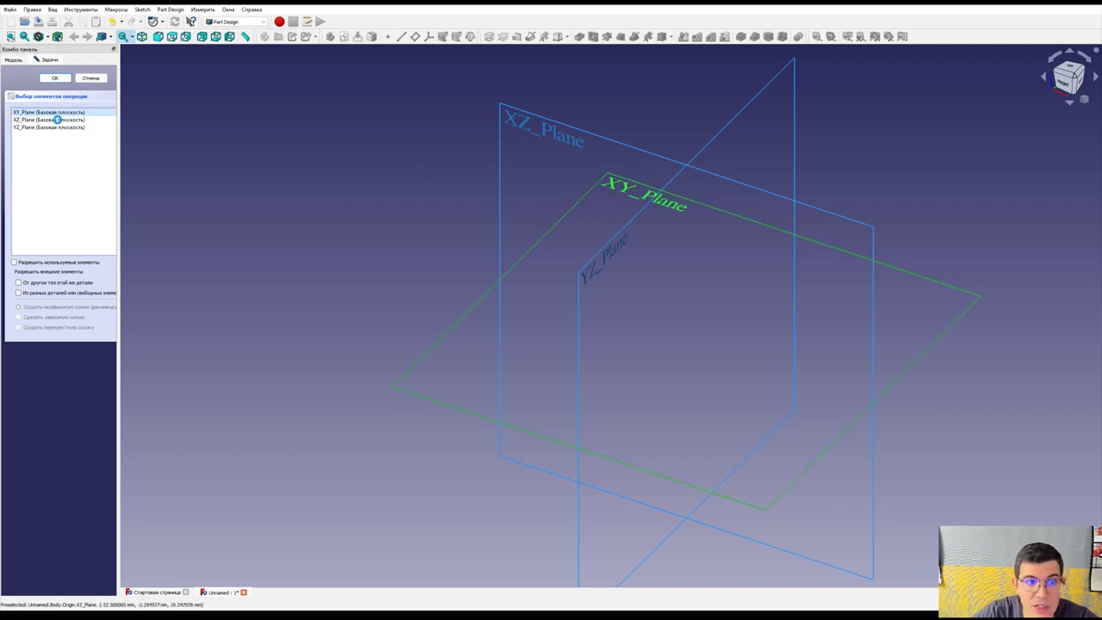
pyautogui.doubleClick(58, 109)
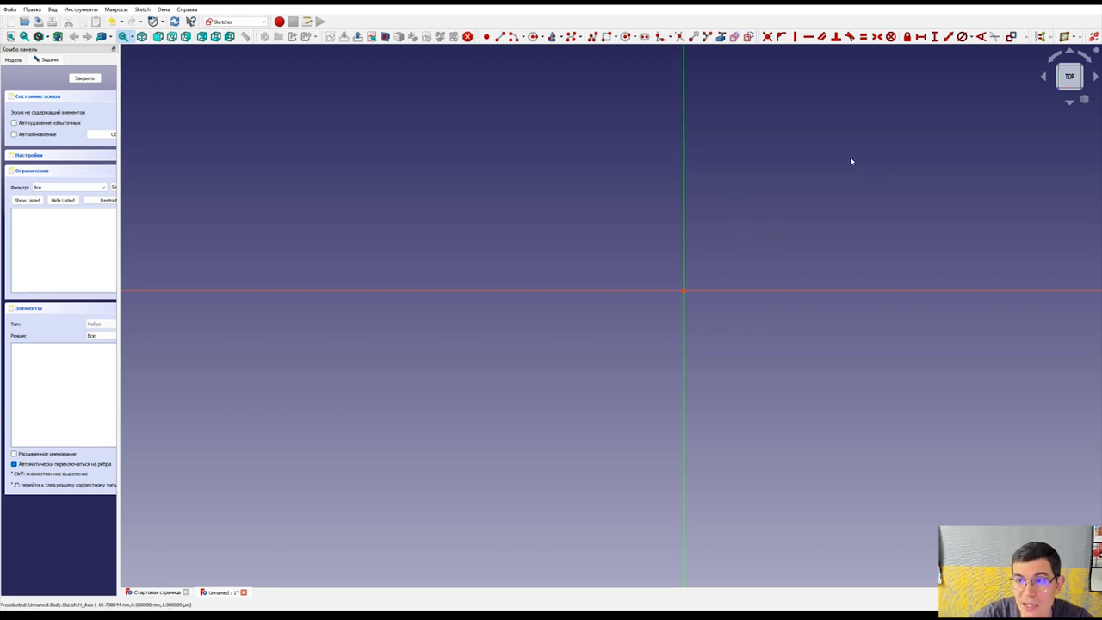
# Step: Draw a circle centred on the sketch origin
pyautogui.click(533, 36)
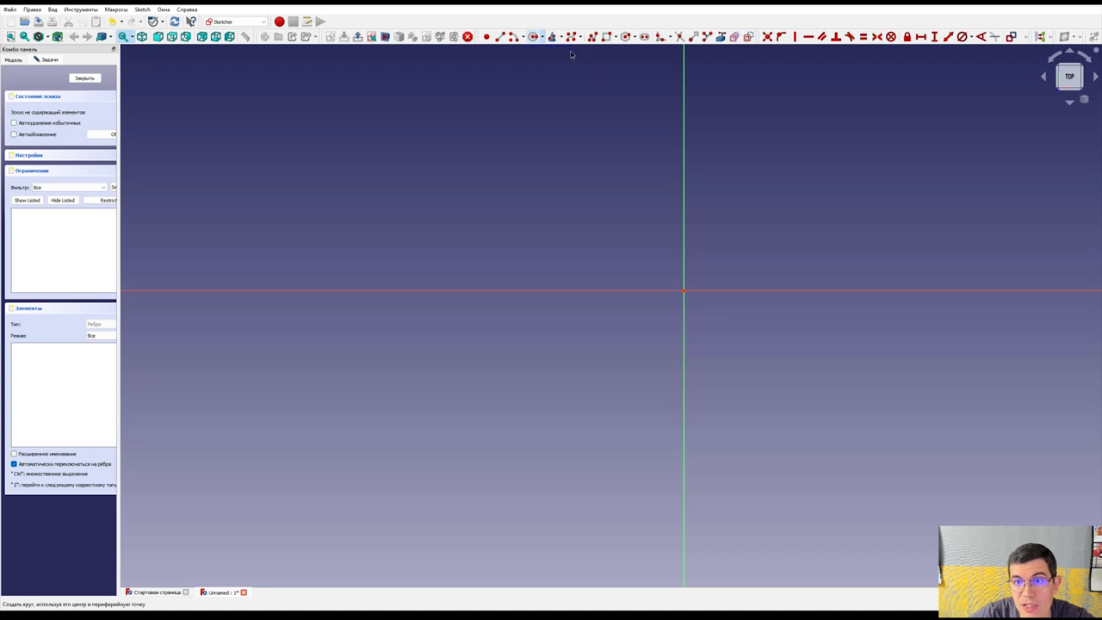
pyautogui.click(684, 291)
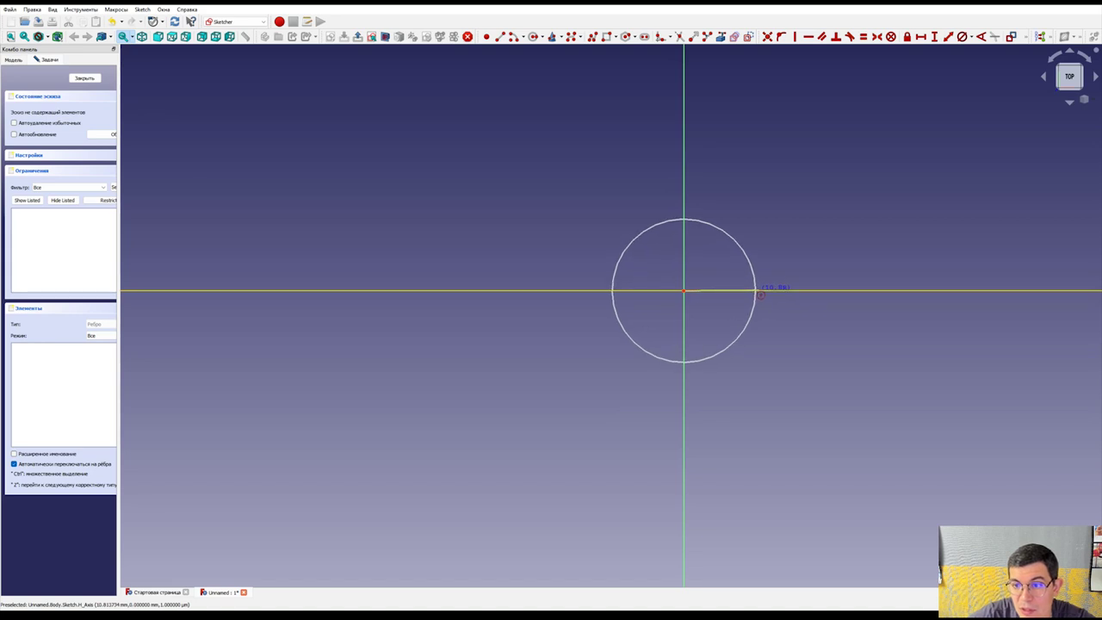
pyautogui.click(760, 293)
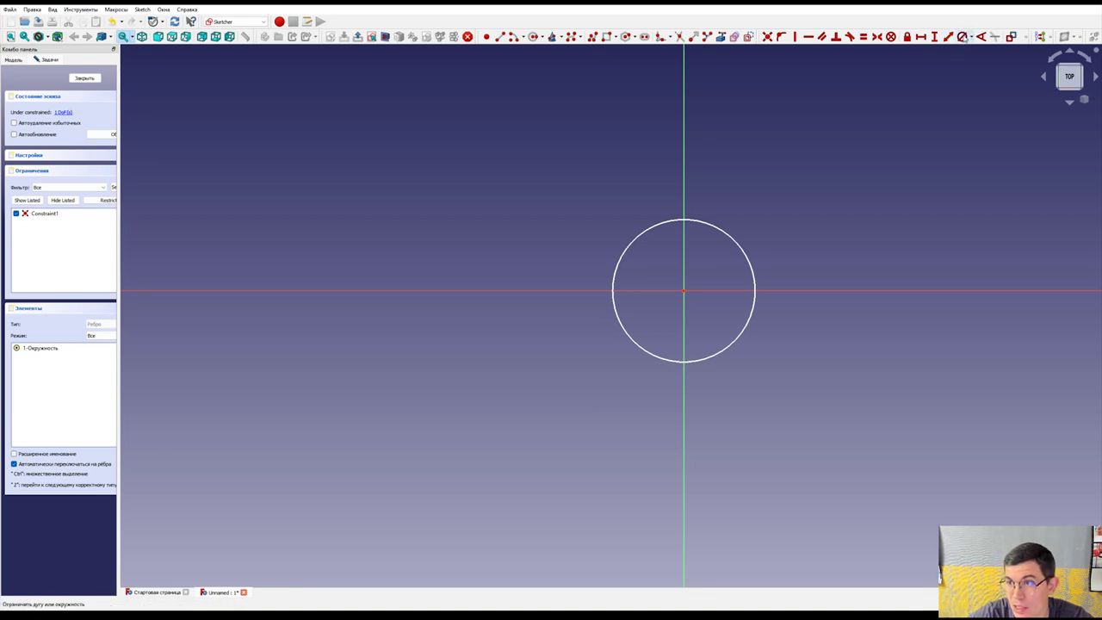
# Step: Constrain the circle's diameter to 70 mm
pyautogui.click(962, 36)
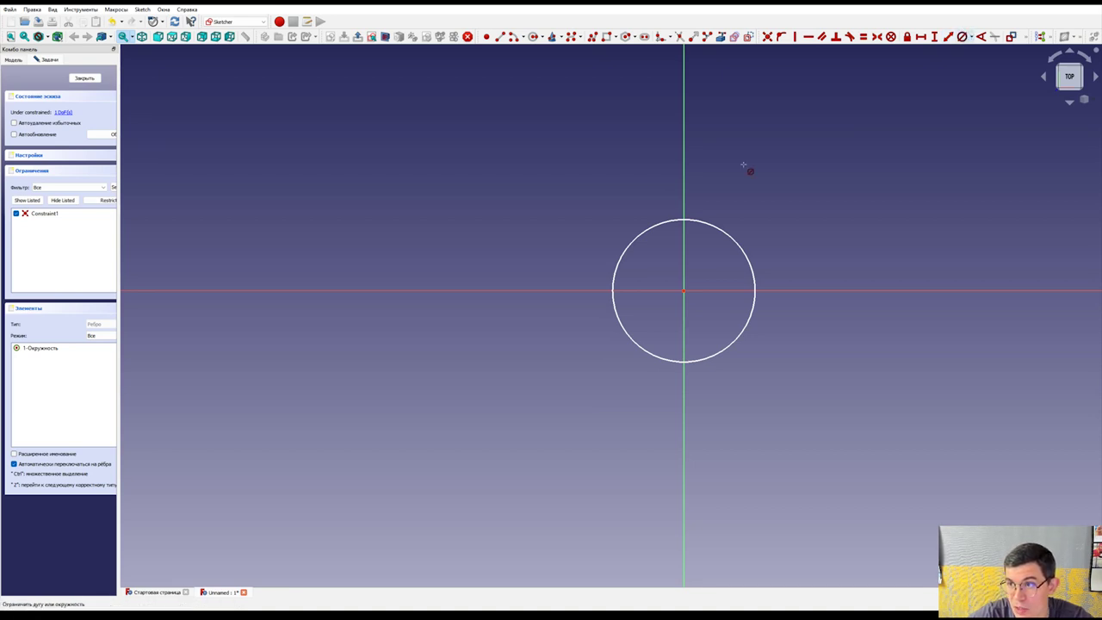
pyautogui.click(716, 228)
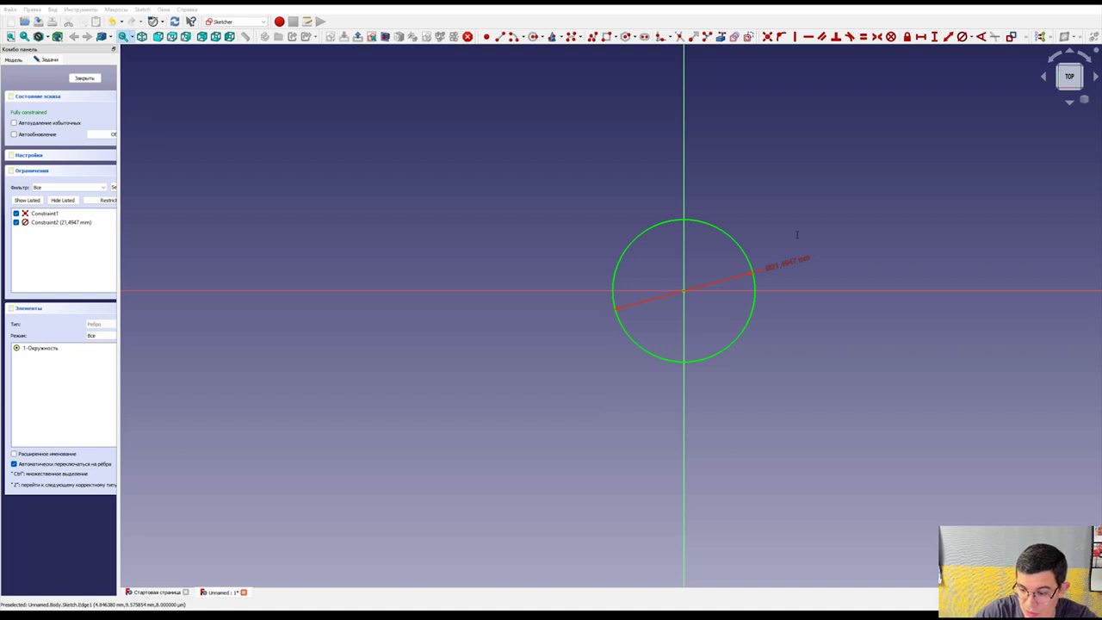
pyautogui.press('Return')
pyautogui.scroll(-2, 795, 235)
pyautogui.scroll(-1, 858, 152)
pyautogui.scroll(-1, 858, 164)
pyautogui.scroll(2, 852, 168)
pyautogui.scroll(-1, 798, 193)
pyautogui.scroll(-1, 789, 209)
pyautogui.scroll(2, 774, 212)
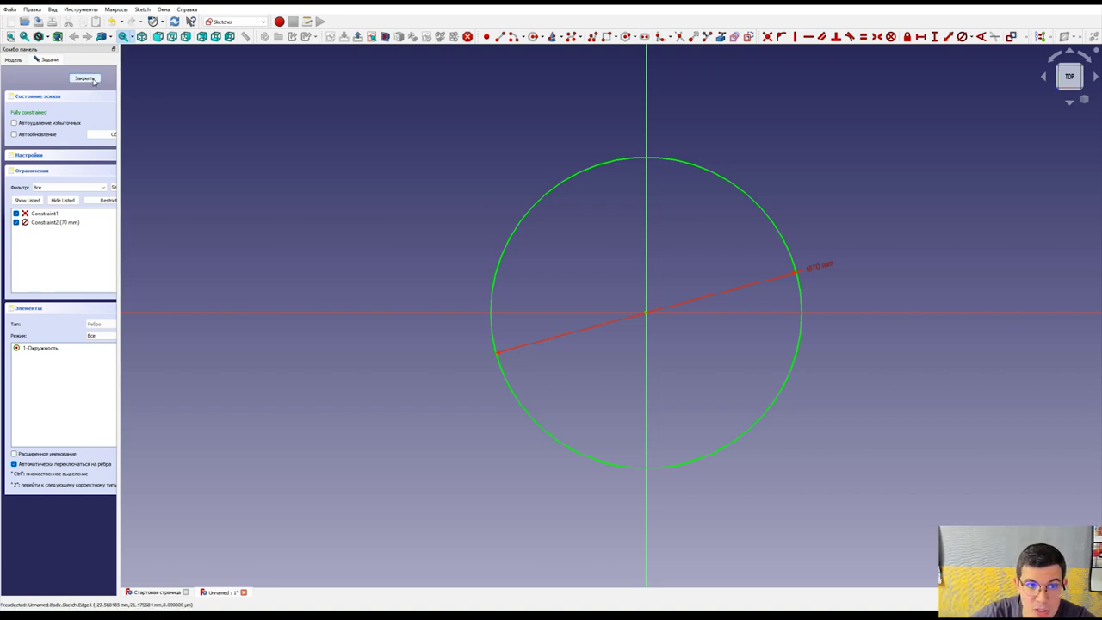
# Step: Pad the circle sketch 67 mm into a solid cylinder and fit it in view
pyautogui.click(85, 79)
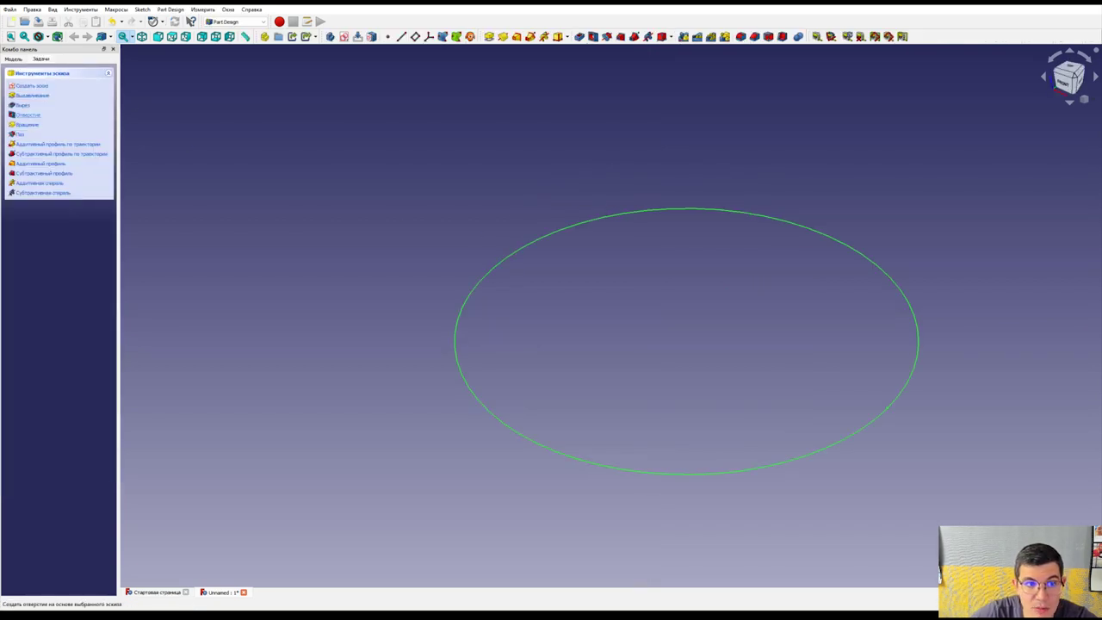
pyautogui.click(632, 213)
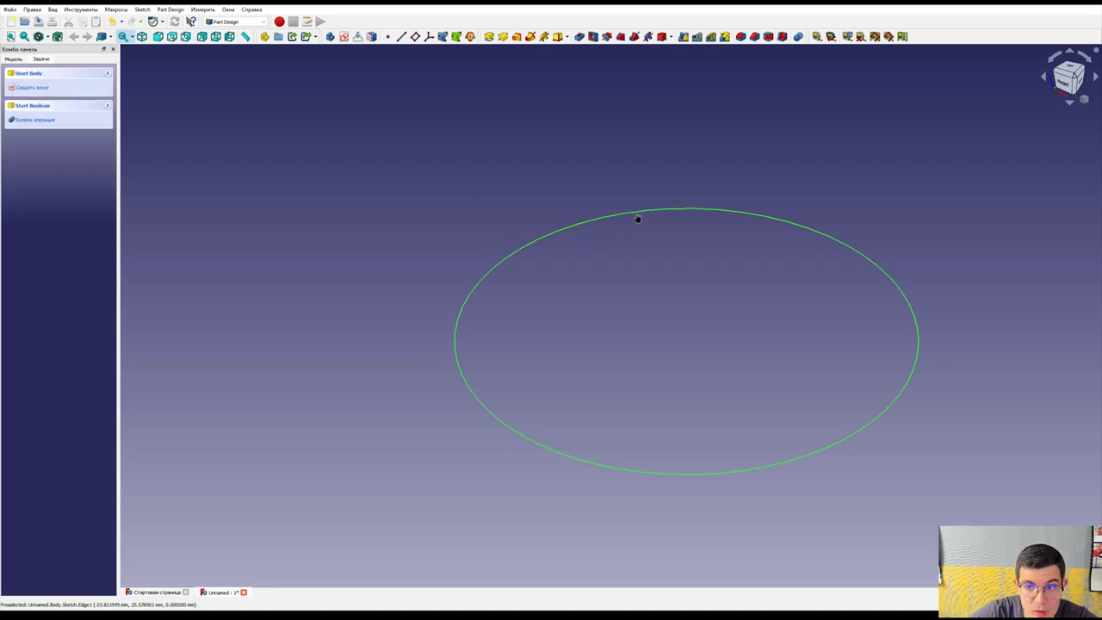
pyautogui.click(633, 212)
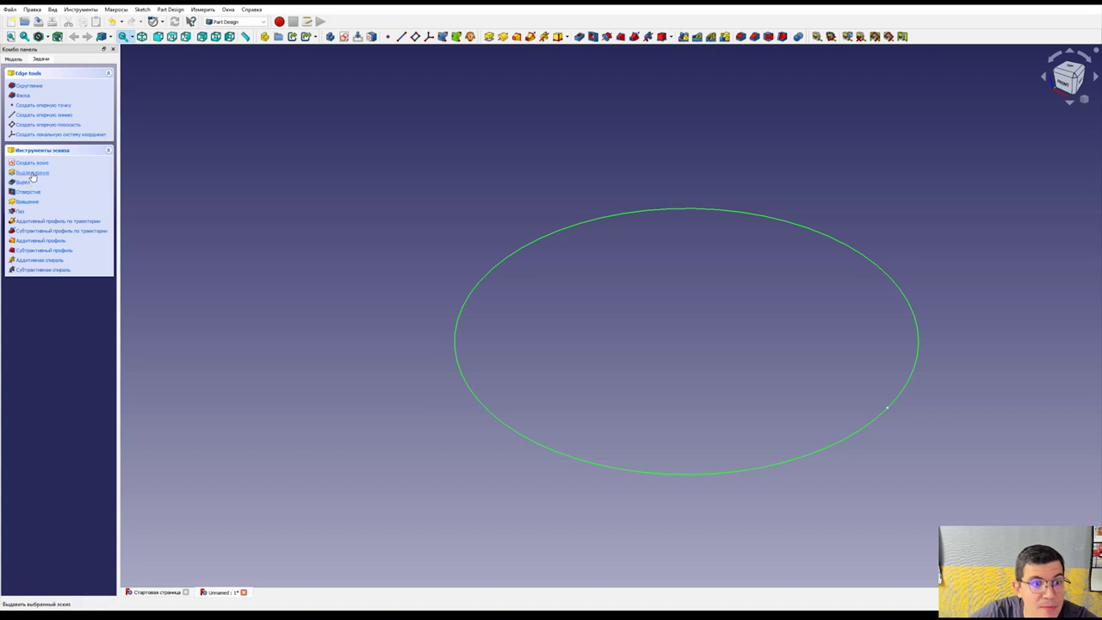
pyautogui.click(36, 177)
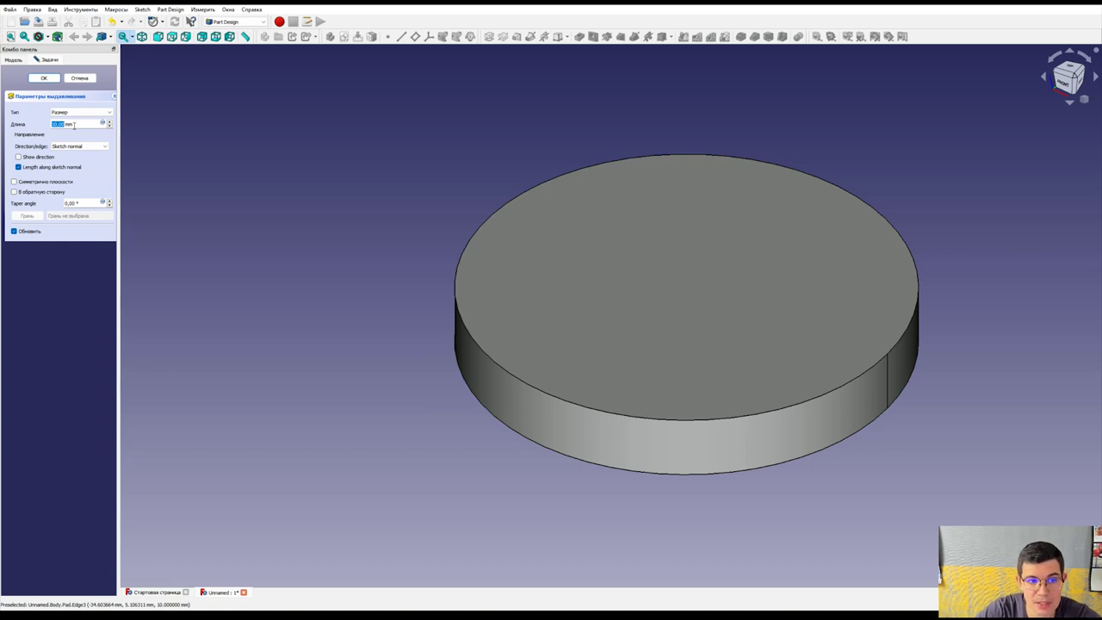
pyautogui.write('70')
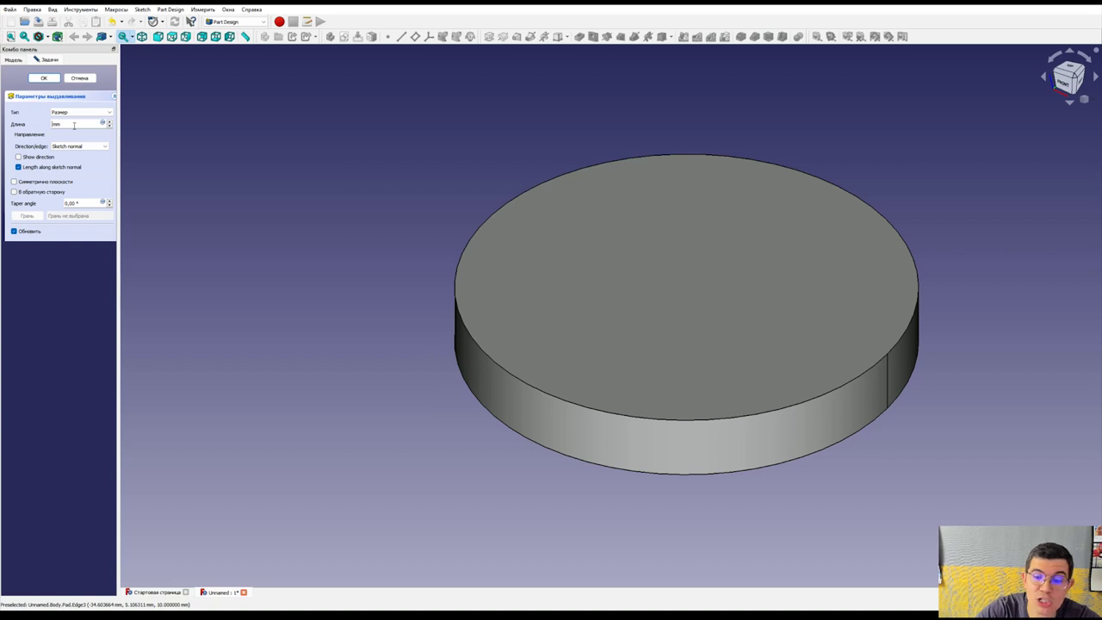
pyautogui.write('67')
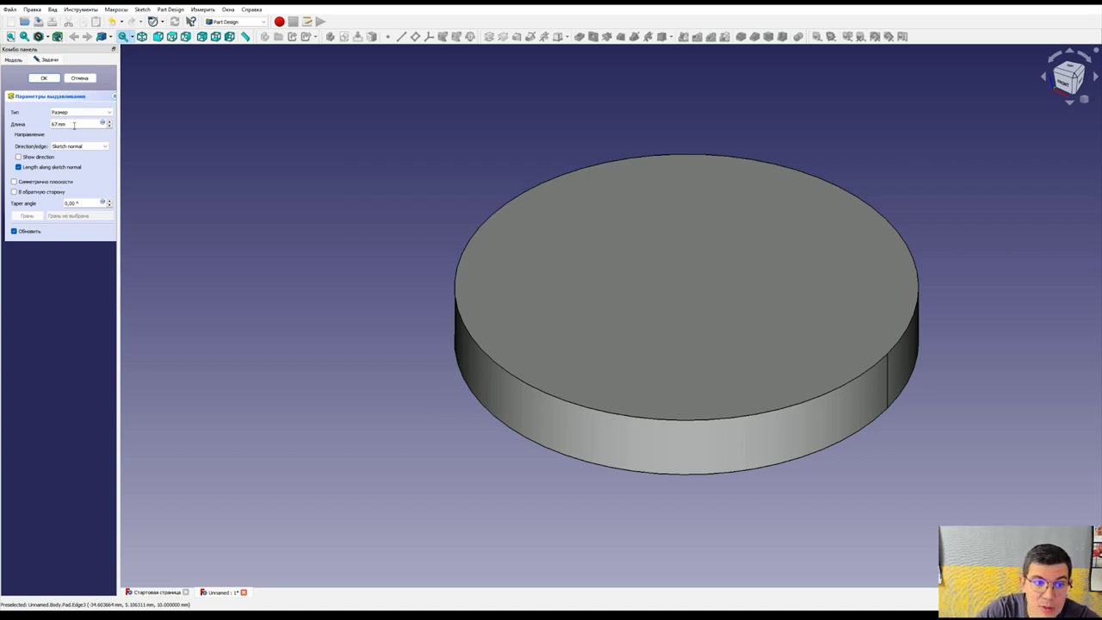
pyautogui.press('Return')
pyautogui.press('v')
pyautogui.press('f')
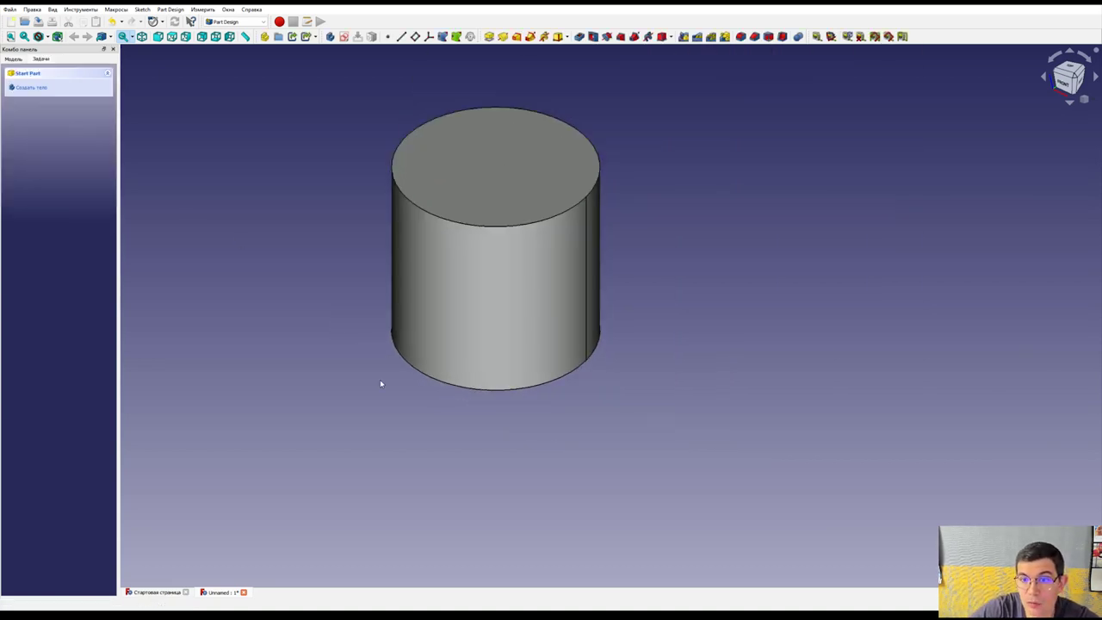
pyautogui.scroll(2, 494, 275)
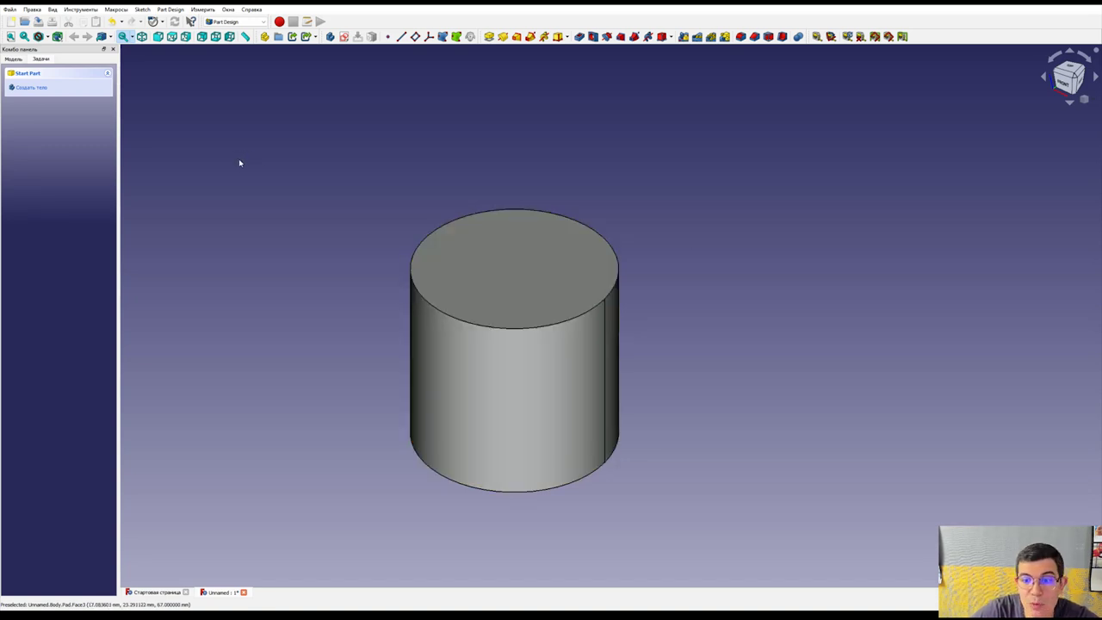
# Step: Sketch a 64 mm circle centred on the origin on the cylinder's top face
pyautogui.click(559, 267)
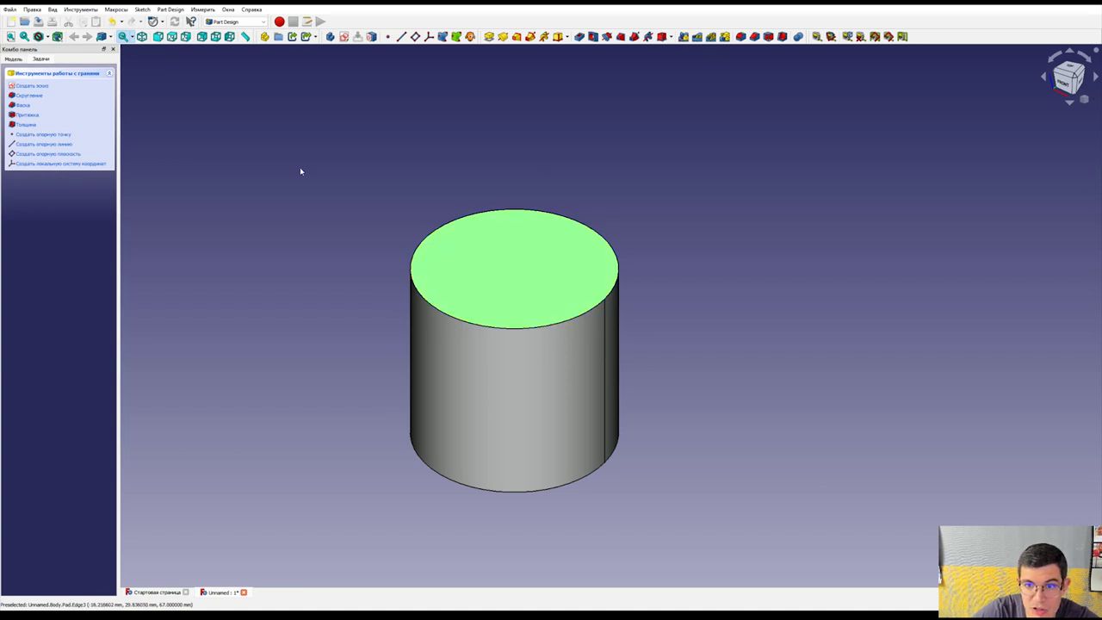
pyautogui.click(31, 86)
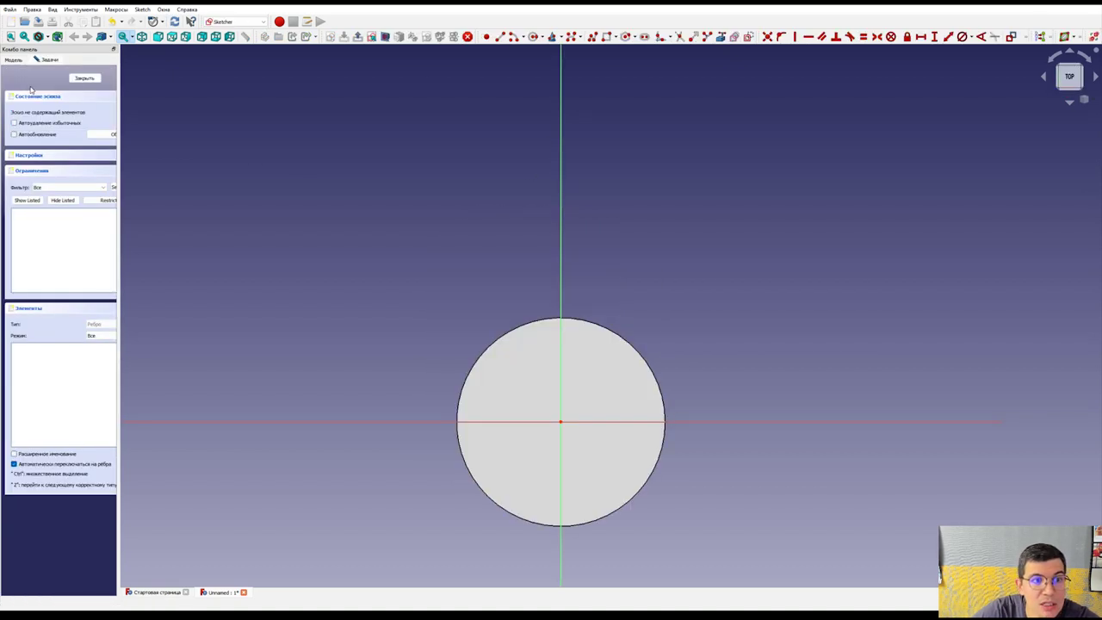
pyautogui.click(533, 36)
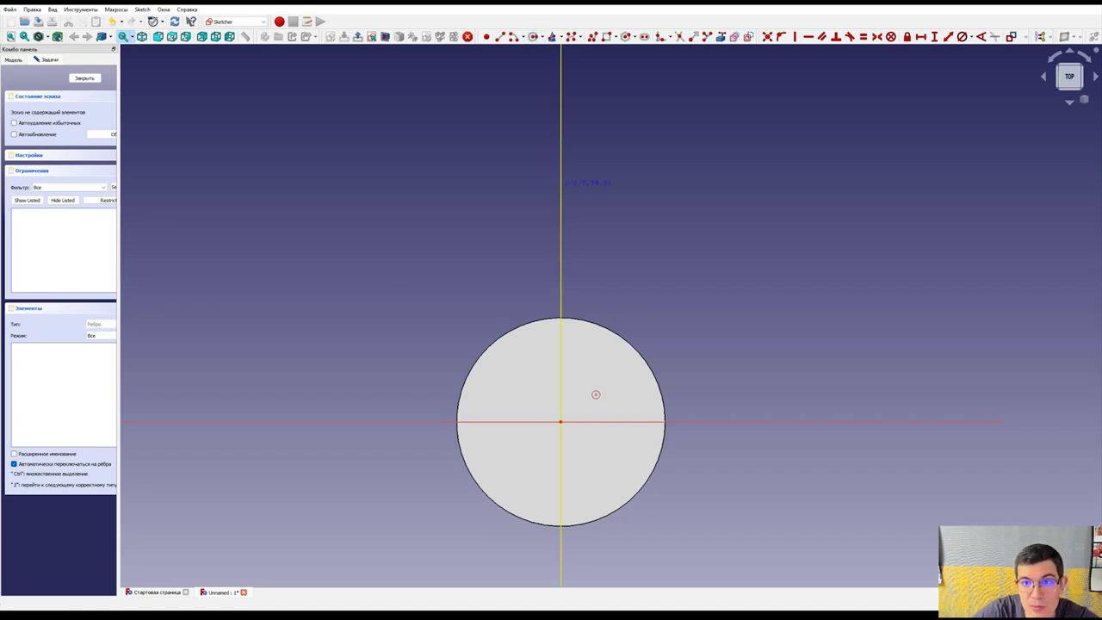
pyautogui.click(560, 422)
pyautogui.click(632, 370)
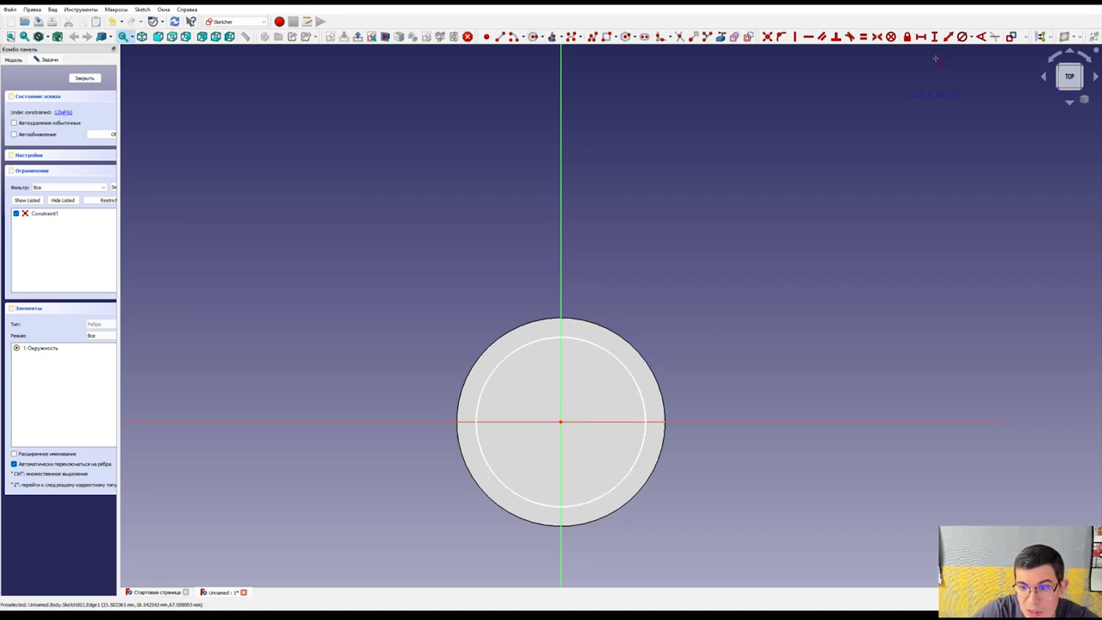
pyautogui.click(602, 350)
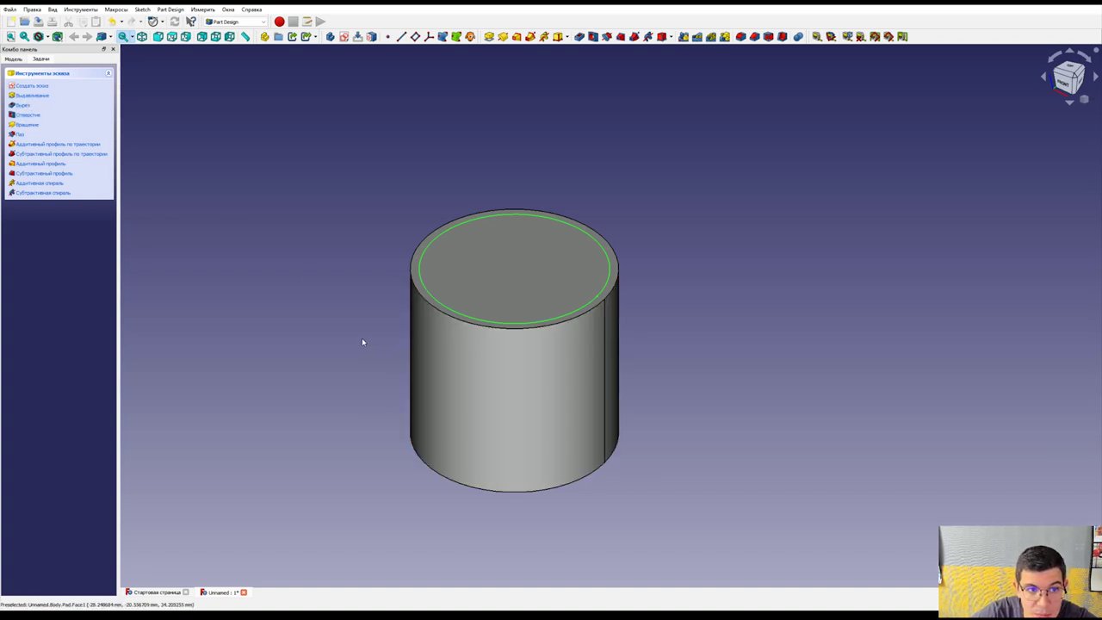
# Step: Pocket the inner circle 64 mm deep into the cylinder
pyautogui.click(25, 109)
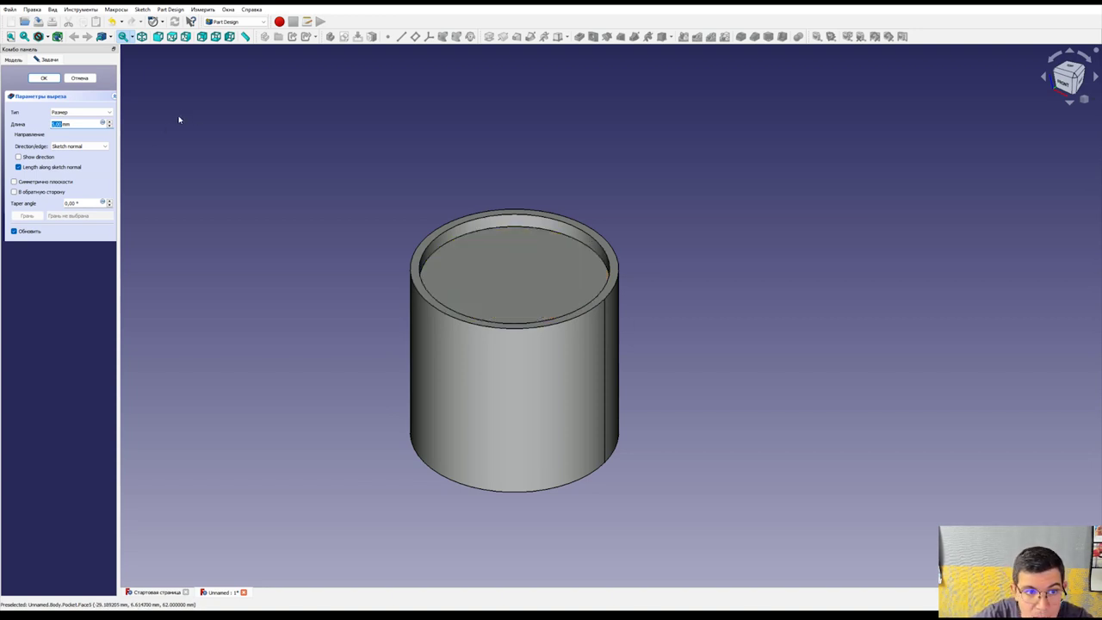
pyautogui.moveTo(83, 124); pyautogui.dragTo(26, 135)
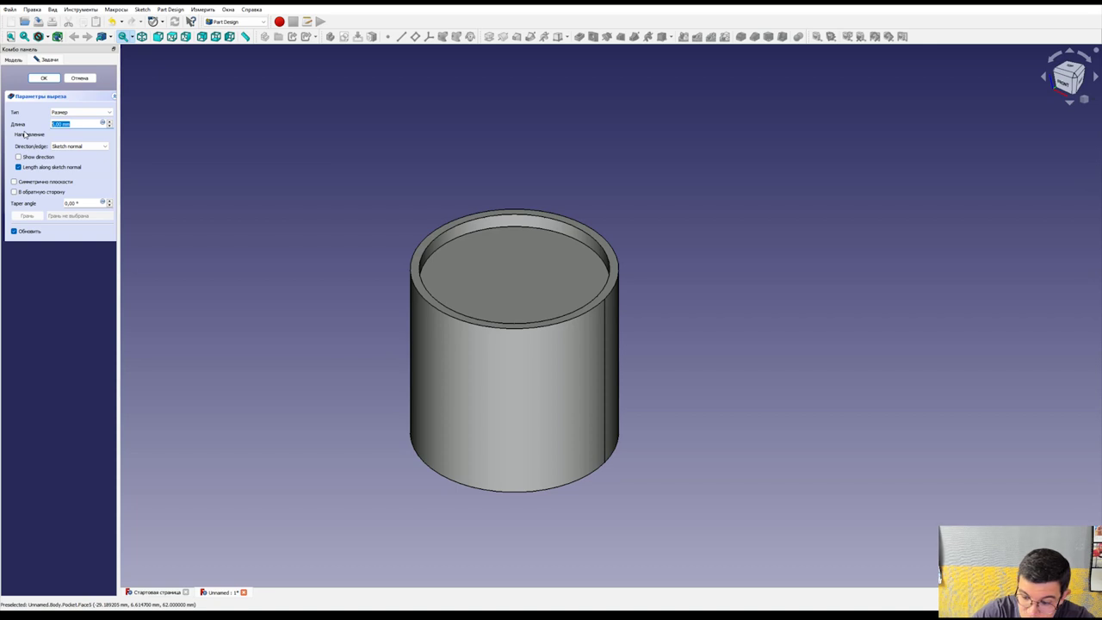
pyautogui.write('64')
pyautogui.press('Return')
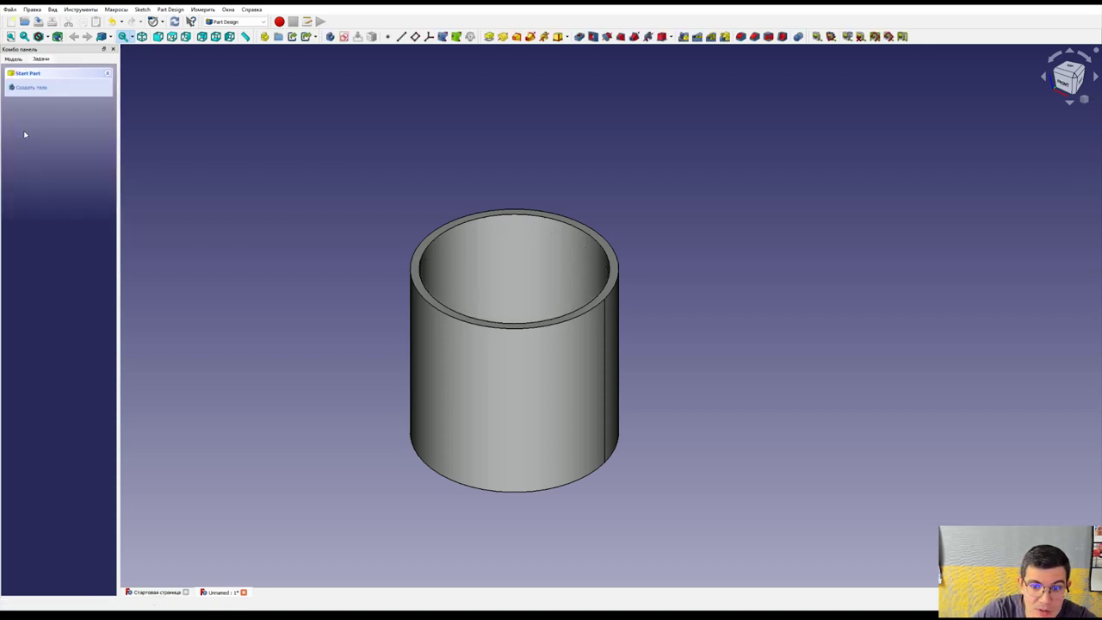
# Step: Orbit the hollow cup to view it from above, then start a new document
pyautogui.moveTo(501, 363)
pyautogui.mouseDown(button='middle')
pyautogui.moveTo(546, 444)
pyautogui.moveTo(590, 430)
pyautogui.moveTo(561, 328)
pyautogui.moveTo(471, 252)
pyautogui.moveTo(583, 354)
pyautogui.moveTo(457, 457)
pyautogui.moveTo(500, 401)
pyautogui.moveTo(547, 422)
pyautogui.moveTo(507, 341)
pyautogui.moveTo(497, 393)
pyautogui.moveTo(586, 399)
pyautogui.moveTo(536, 341)
pyautogui.moveTo(505, 384)
pyautogui.moveTo(523, 369)
pyautogui.moveTo(522, 349)
pyautogui.moveTo(497, 361)
pyautogui.moveTo(662, 368)
pyautogui.mouseUp(button='middle')
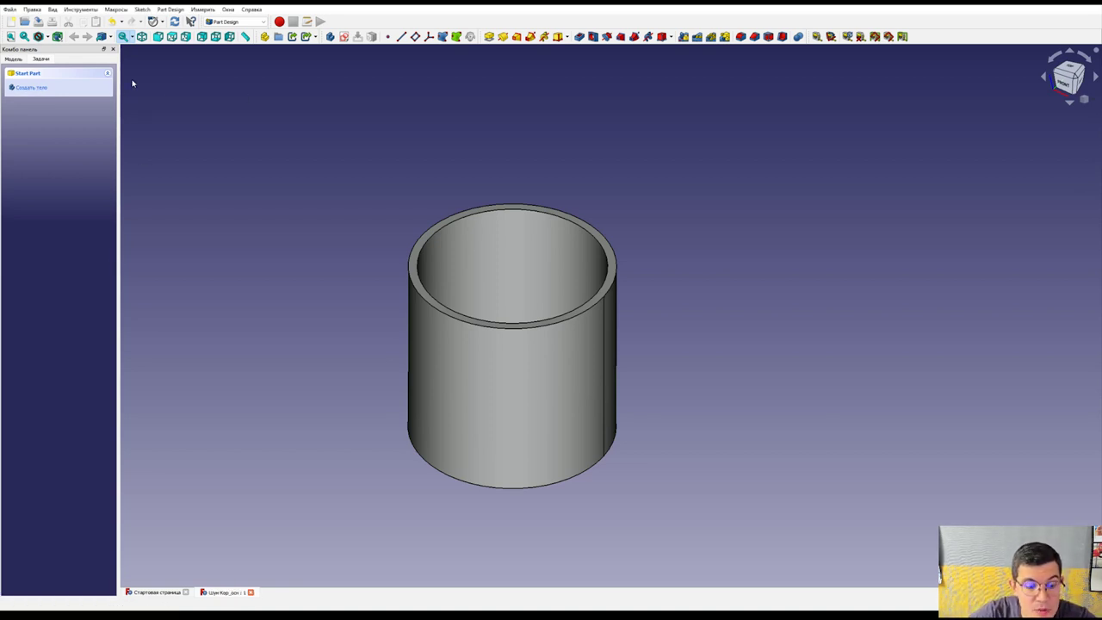
pyautogui.hotkey('ctrl', 'n')
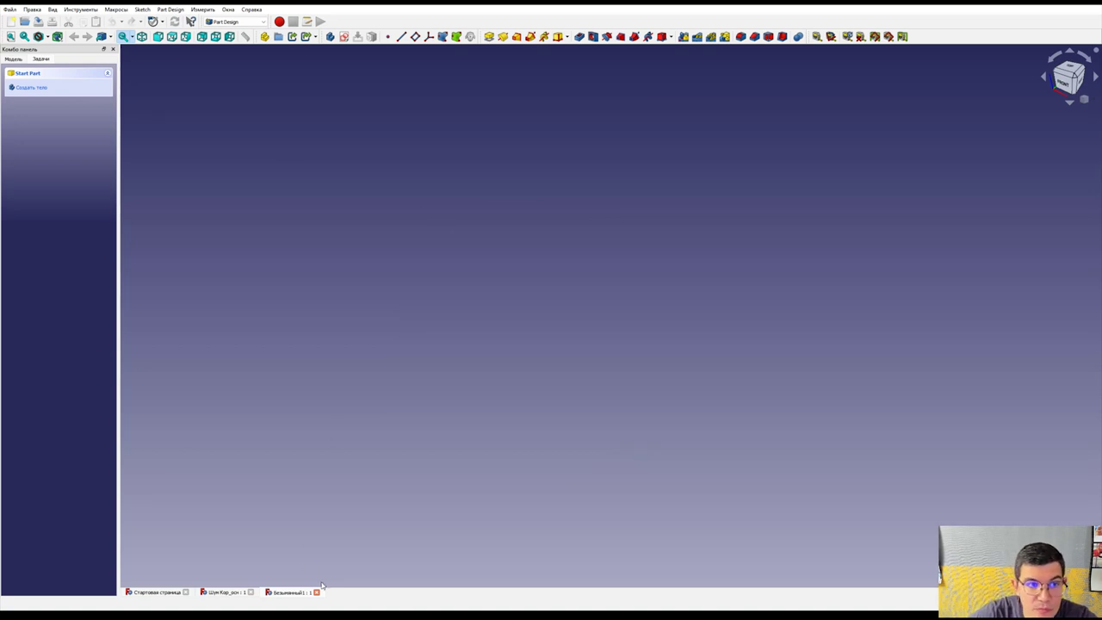
# Step: Add a body and draw a circle at the origin on the XY plane
pyautogui.click(31, 87)
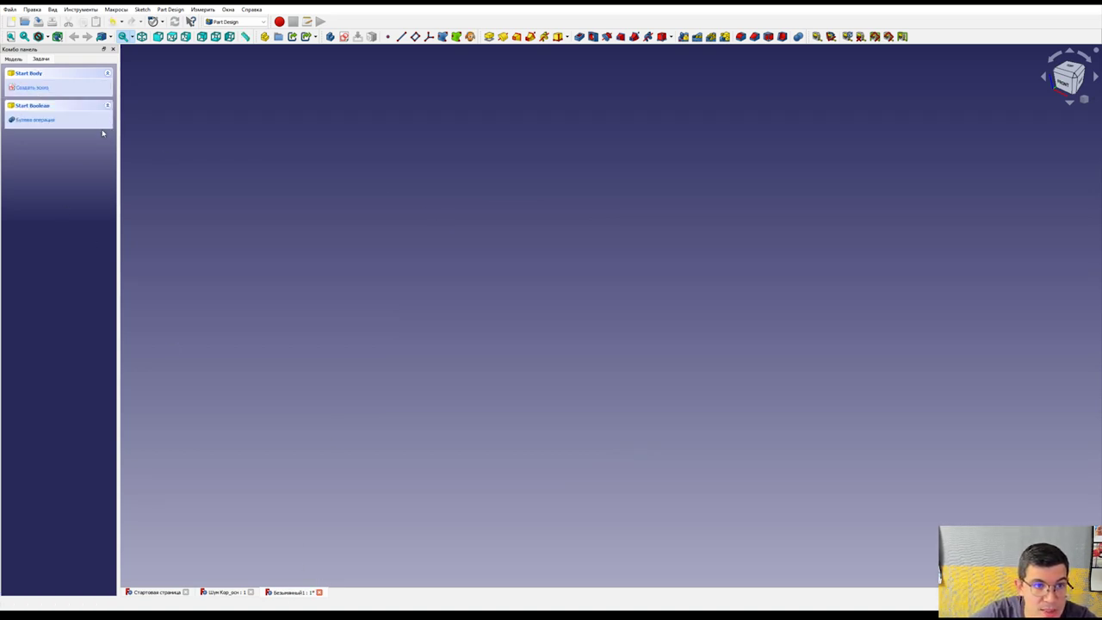
pyautogui.click(32, 89)
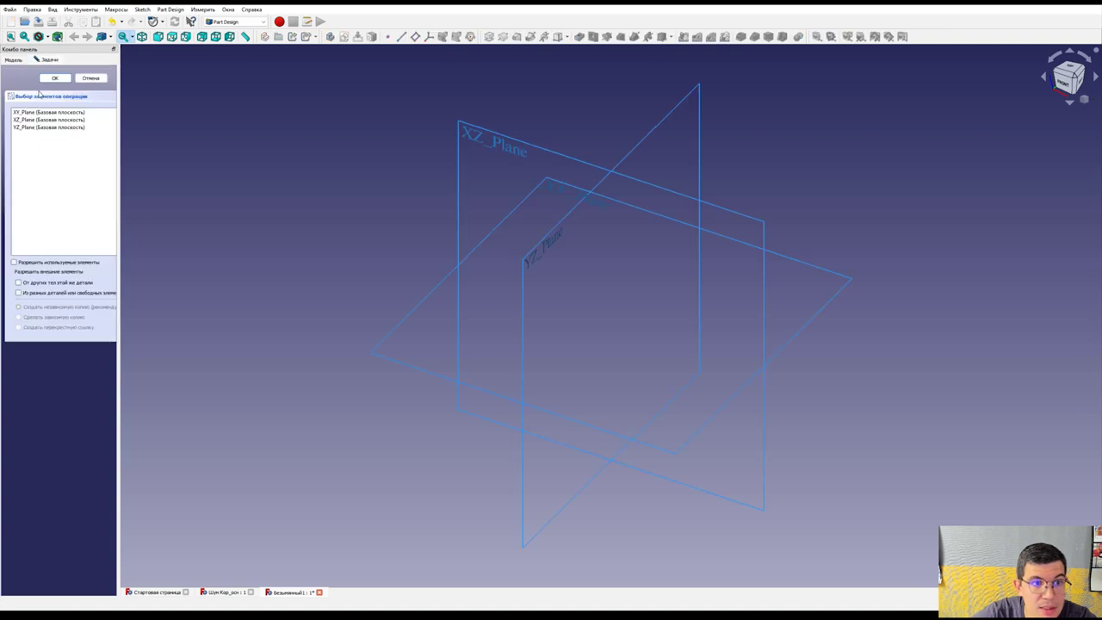
pyautogui.click(405, 319)
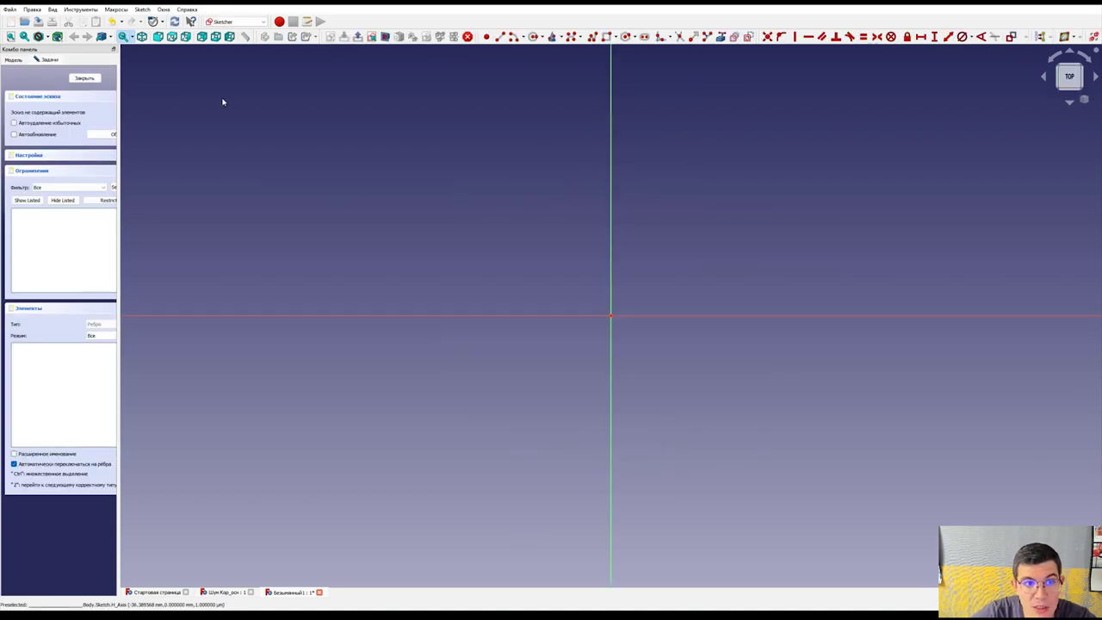
pyautogui.click(534, 36)
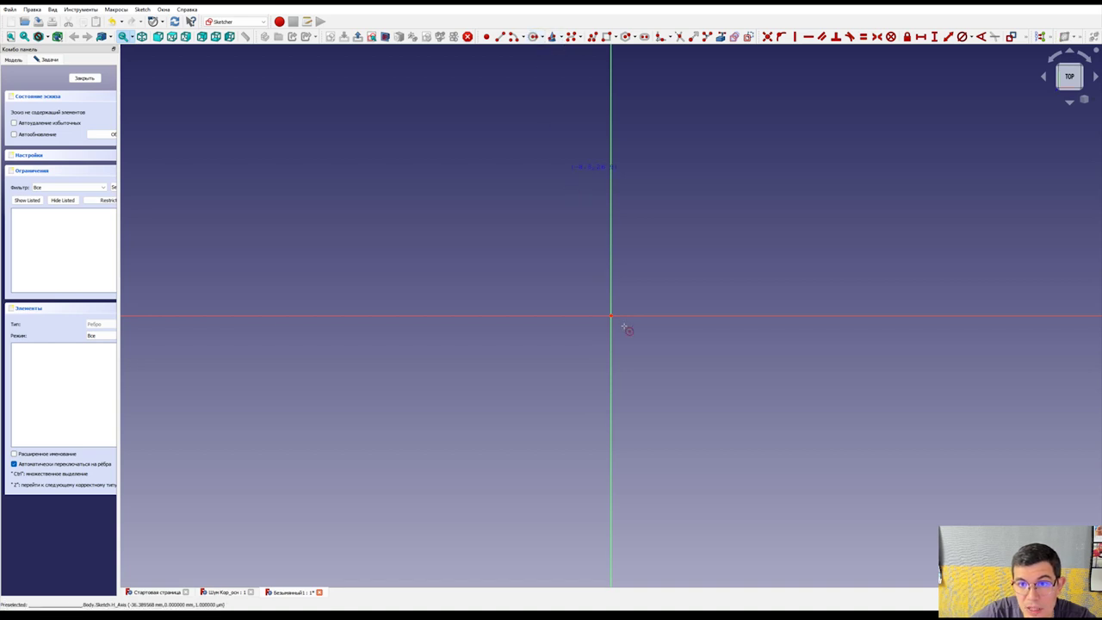
pyautogui.click(612, 317)
pyautogui.click(726, 317)
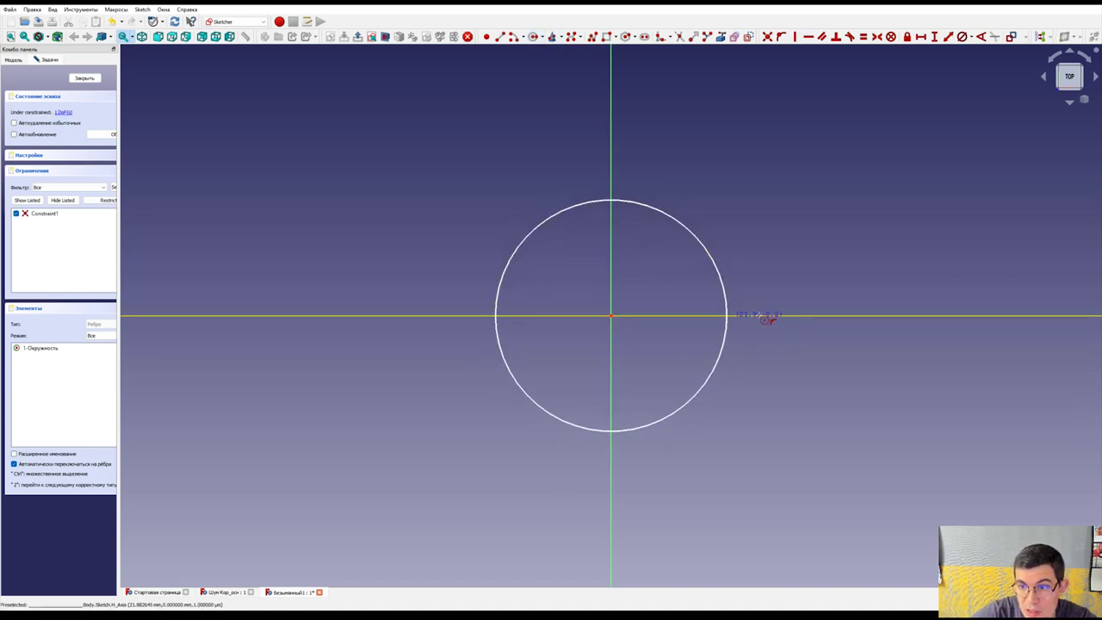
# Step: Constrain the circle to a 70 mm diameter, close the sketch and start a Pad
pyautogui.click(948, 36)
pyautogui.click(678, 226)
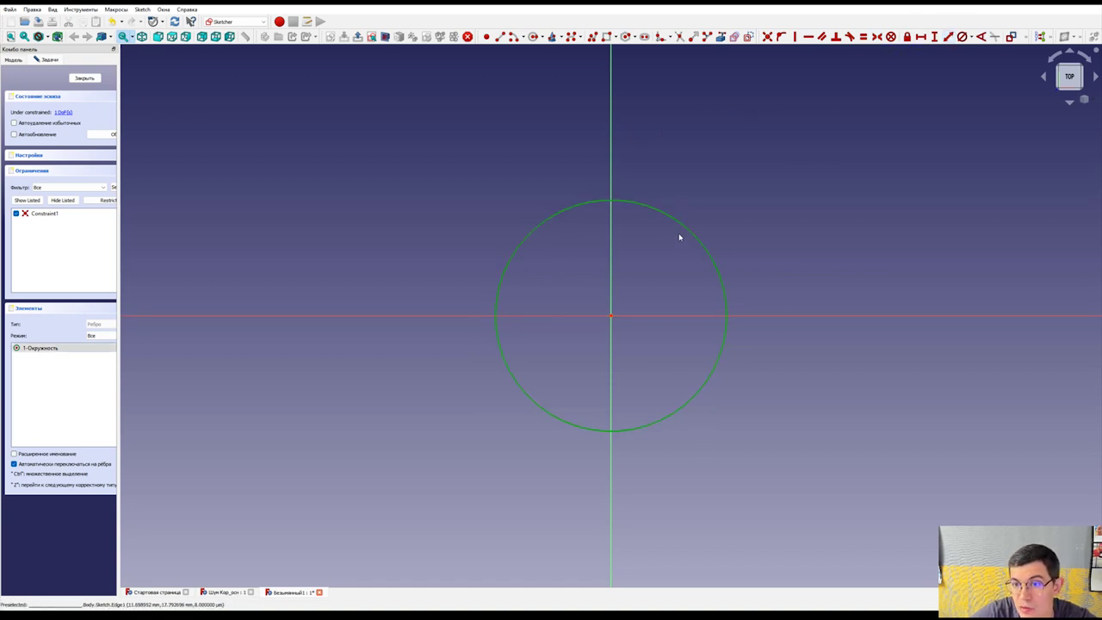
pyautogui.rightClick(613, 320)
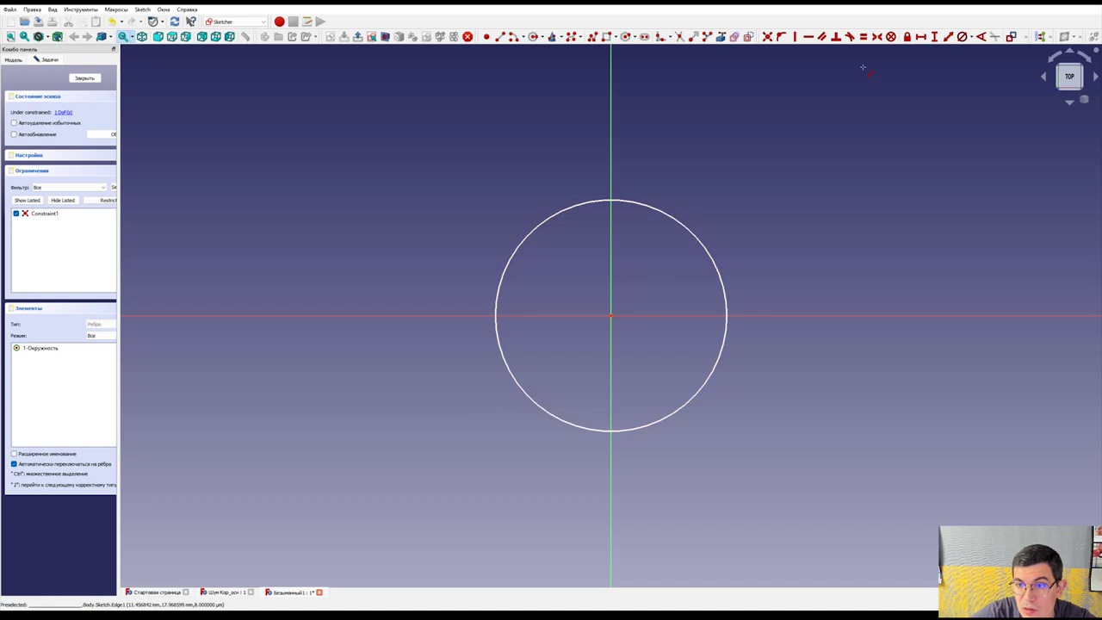
pyautogui.click(962, 36)
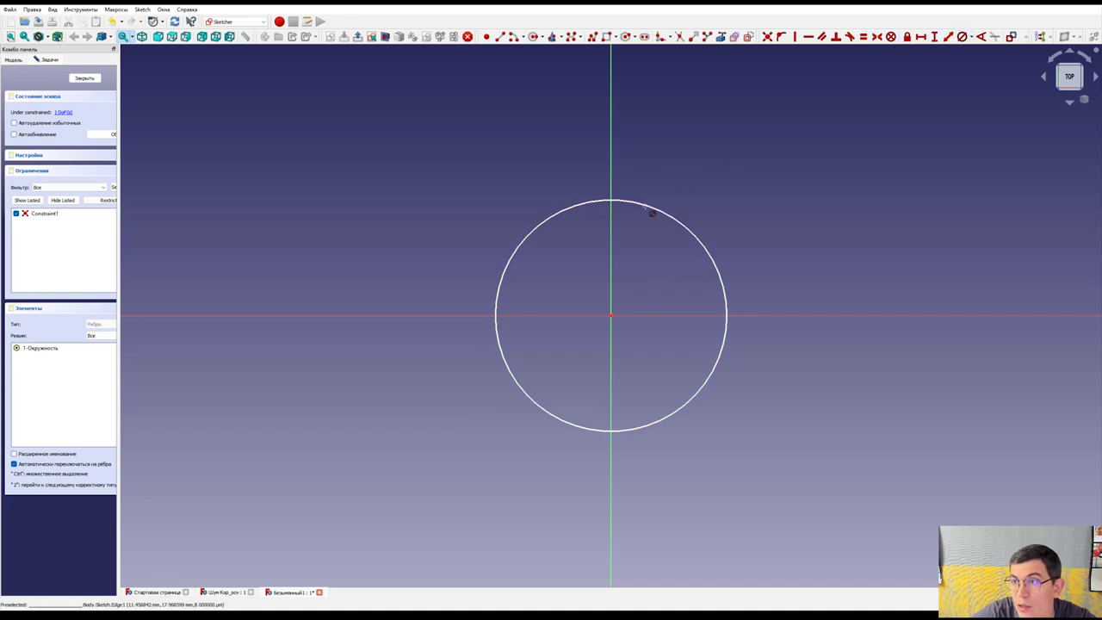
pyautogui.click(649, 212)
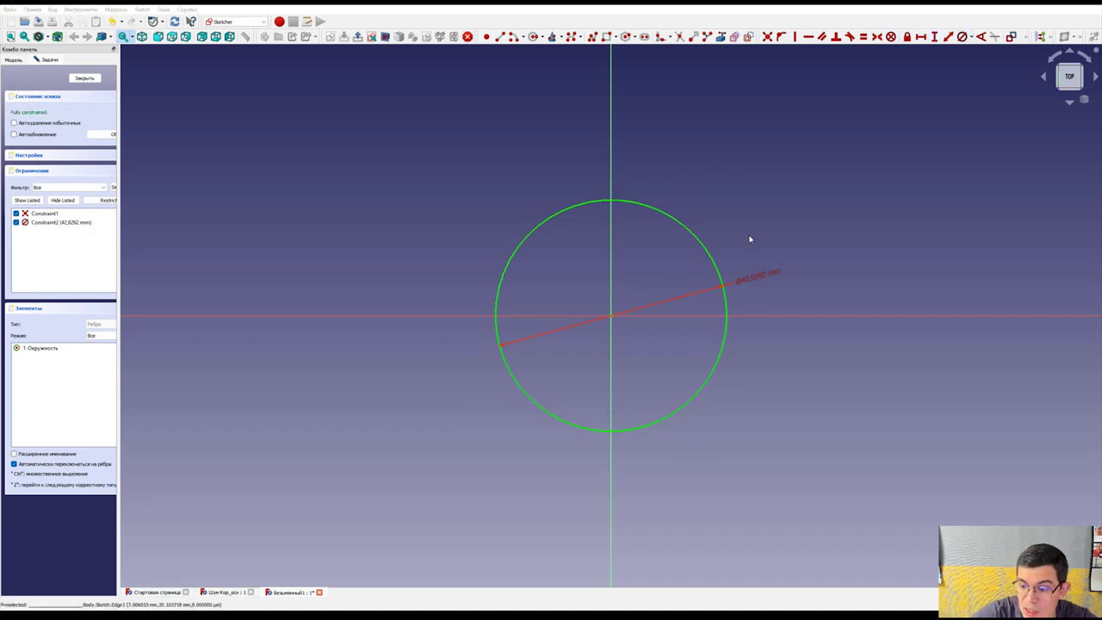
pyautogui.write('70')
pyautogui.press('Return')
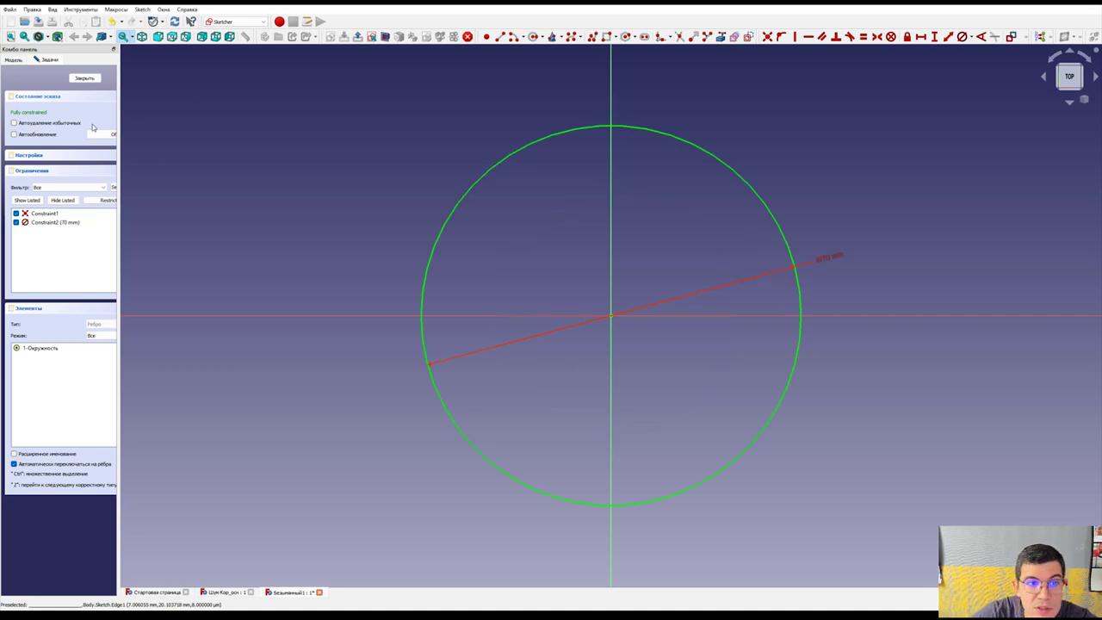
pyautogui.click(85, 78)
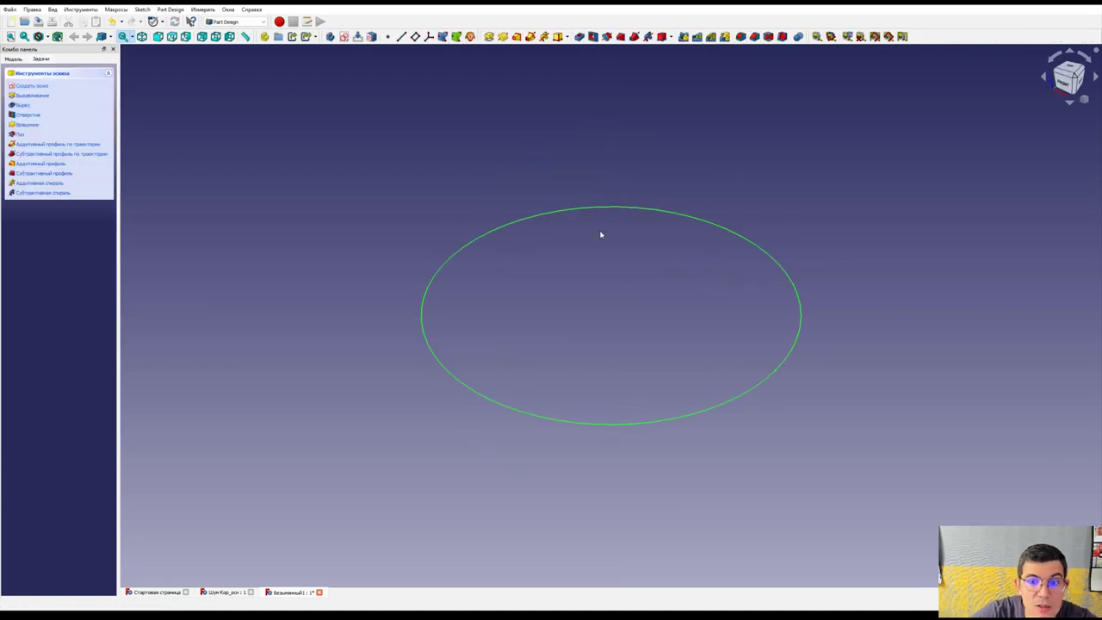
pyautogui.click(34, 95)
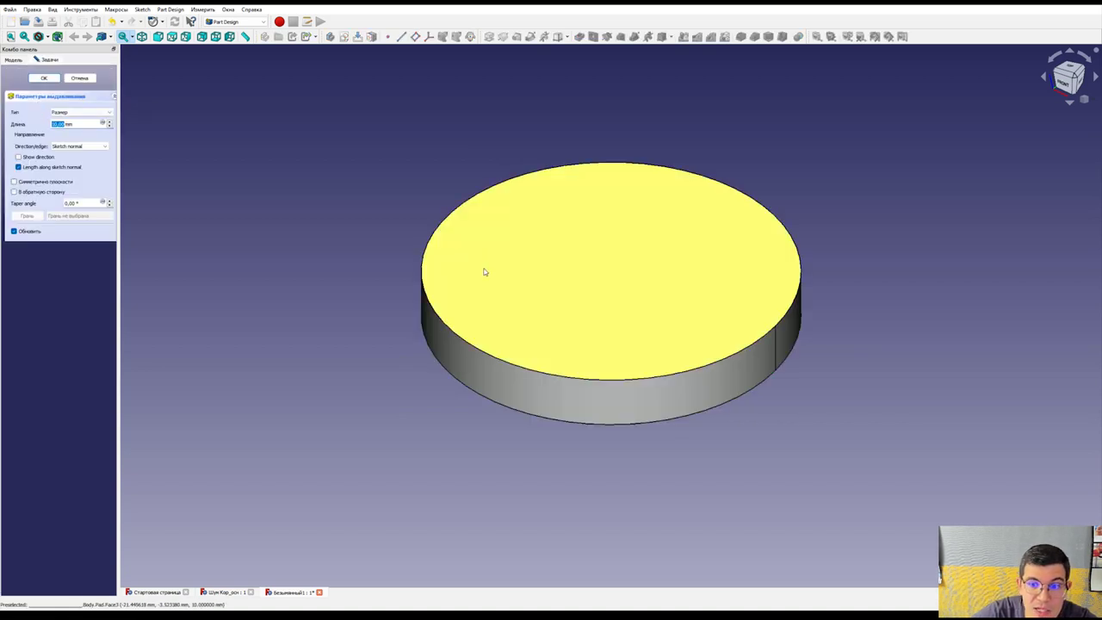
# Step: Set the disc thickness to 3 mm and start a sketch on its top face
pyautogui.write('3mm')
pyautogui.press('Return')
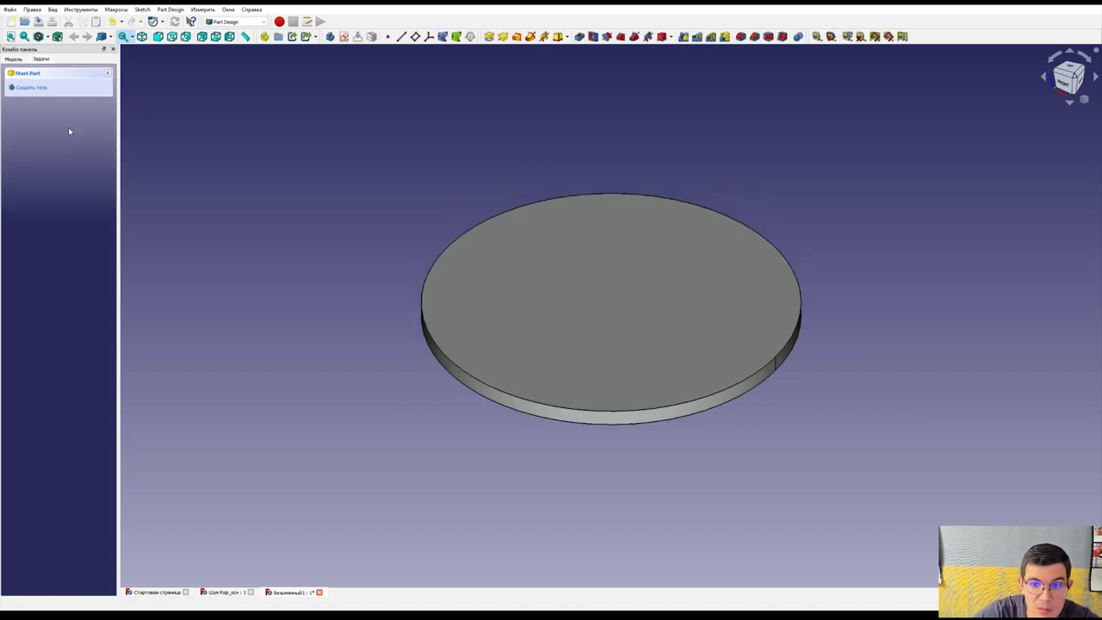
pyautogui.click(634, 199)
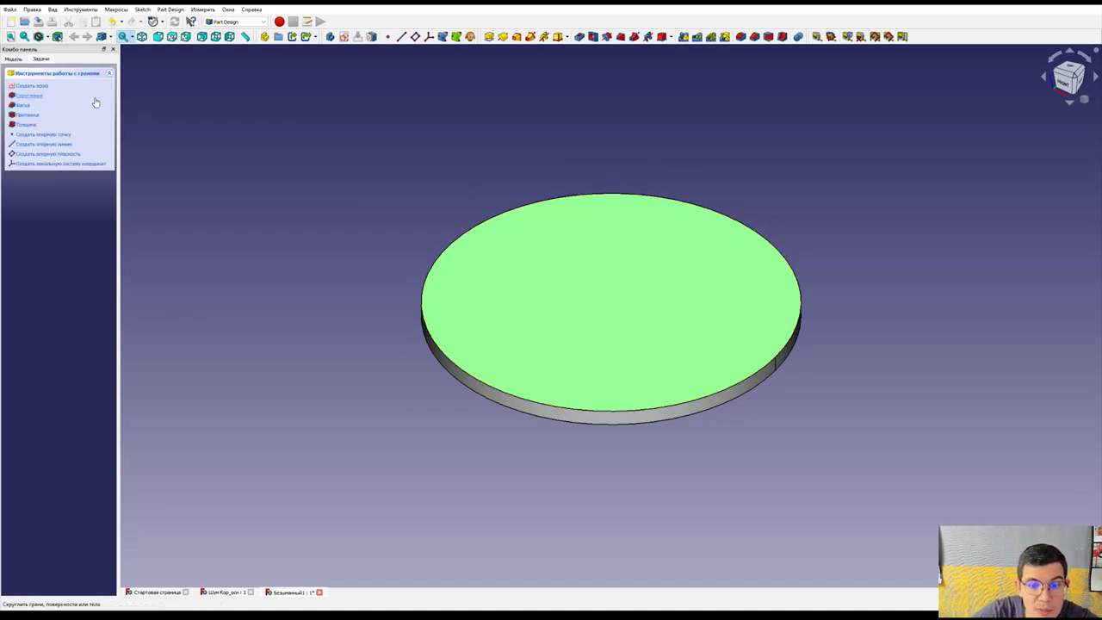
pyautogui.click(33, 86)
# Step: Draw a concentric circle and constrain it to a 63.8 mm diameter
pyautogui.click(963, 37)
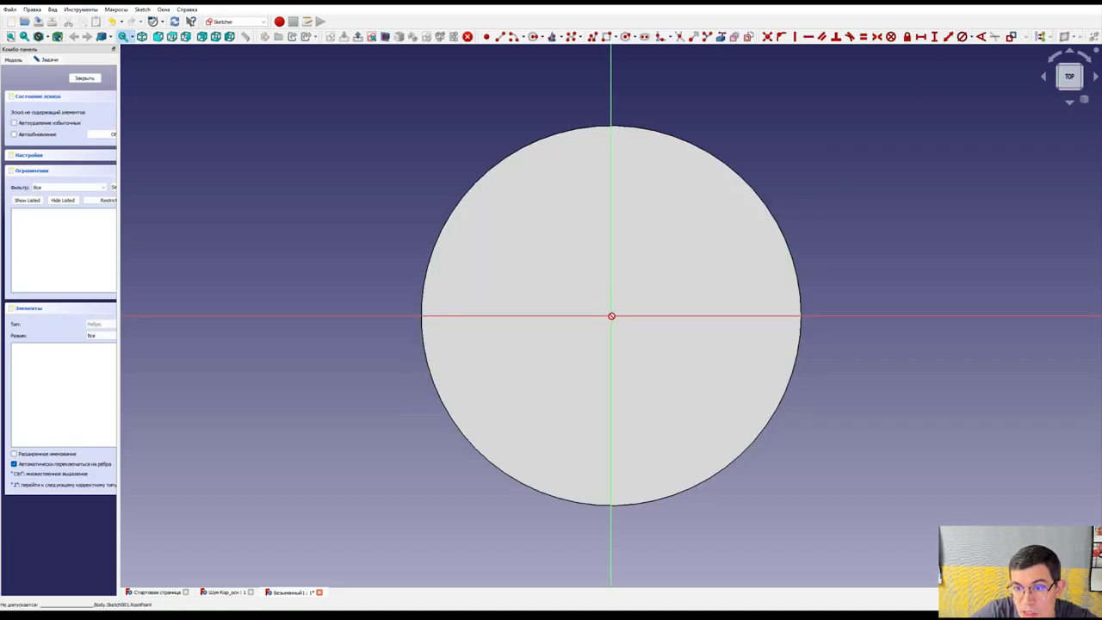
pyautogui.click(533, 37)
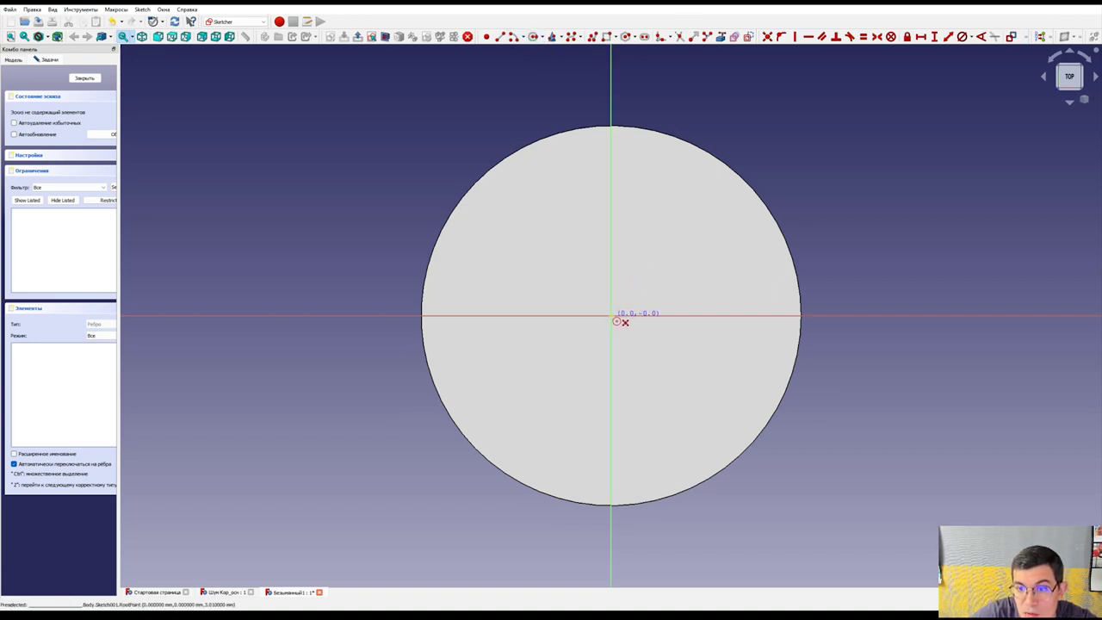
pyautogui.click(613, 317)
pyautogui.click(759, 220)
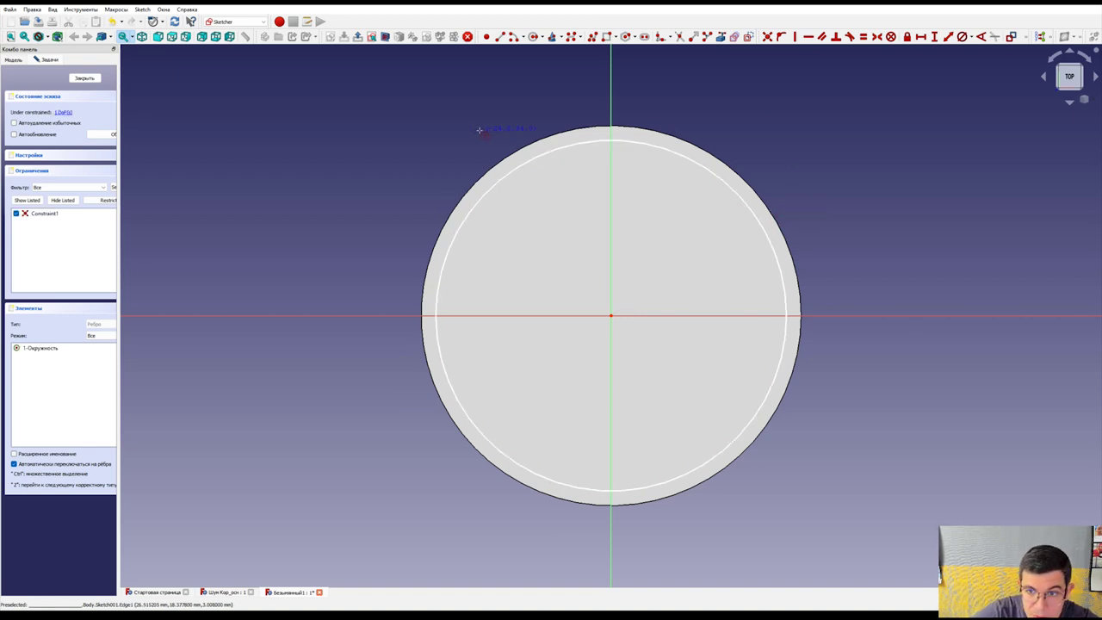
pyautogui.press('k')
pyautogui.press('o')
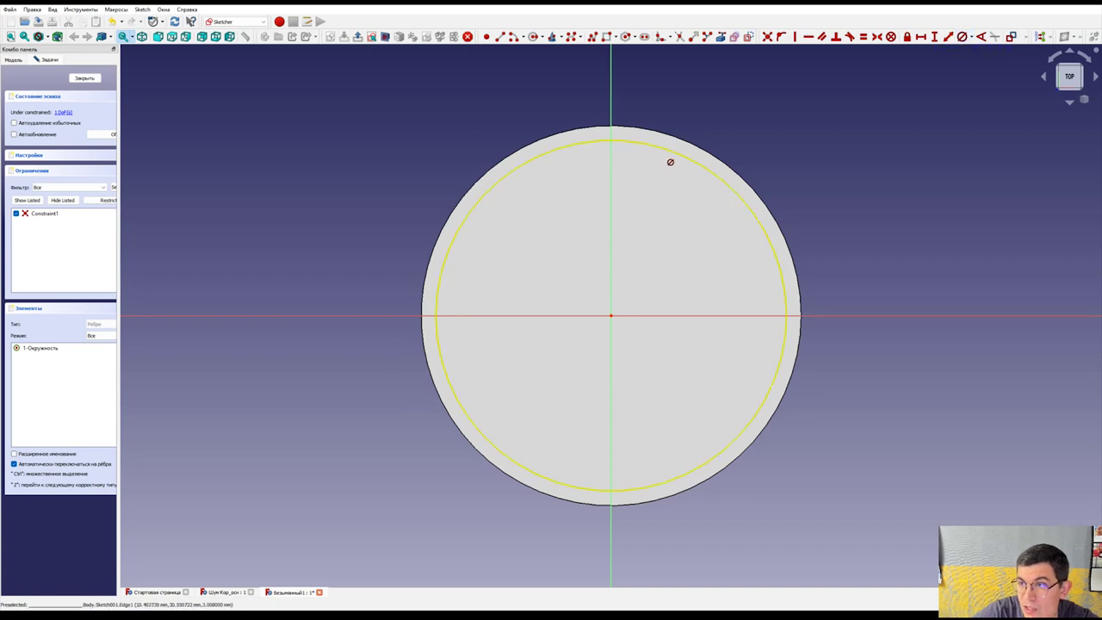
pyautogui.click(685, 159)
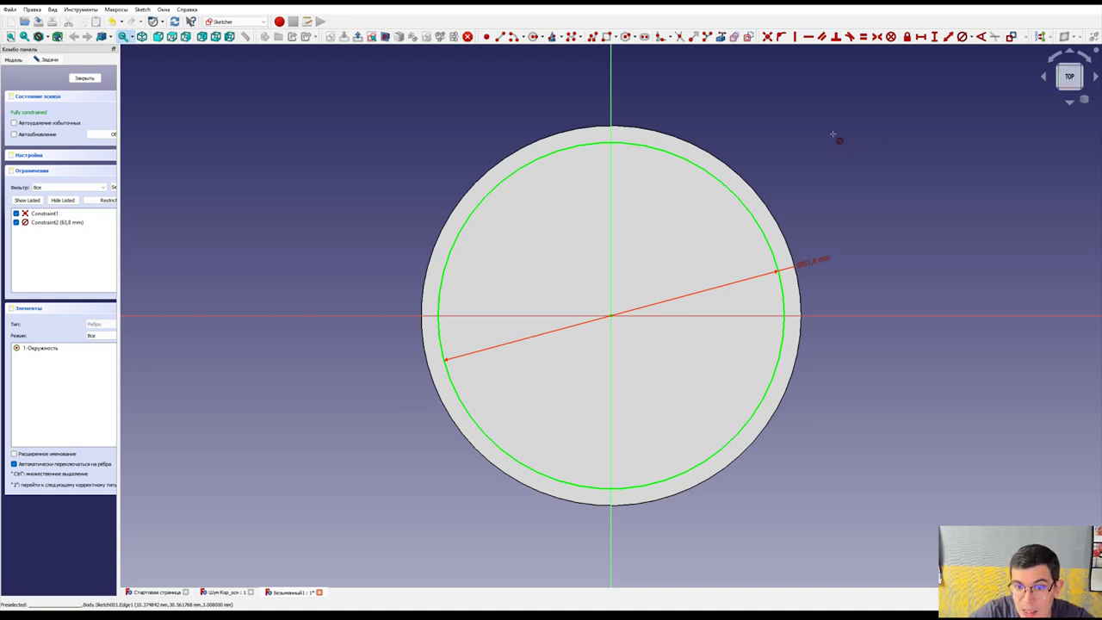
# Step: Close the sketch and pad the 63.8 mm circle 4 mm upward
pyautogui.click(84, 78)
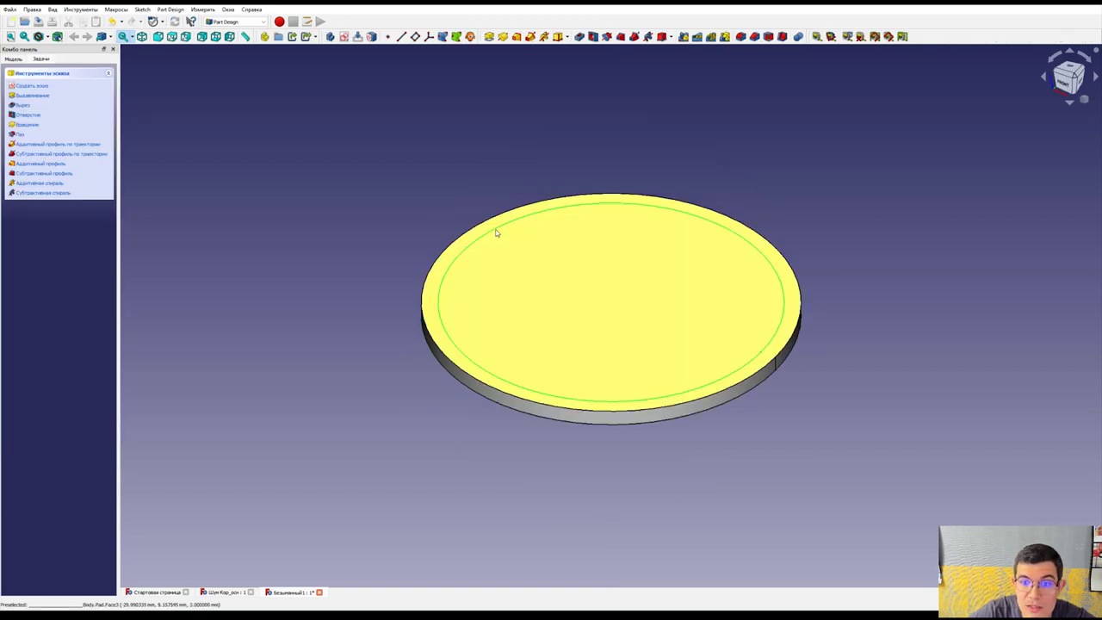
pyautogui.click(496, 232)
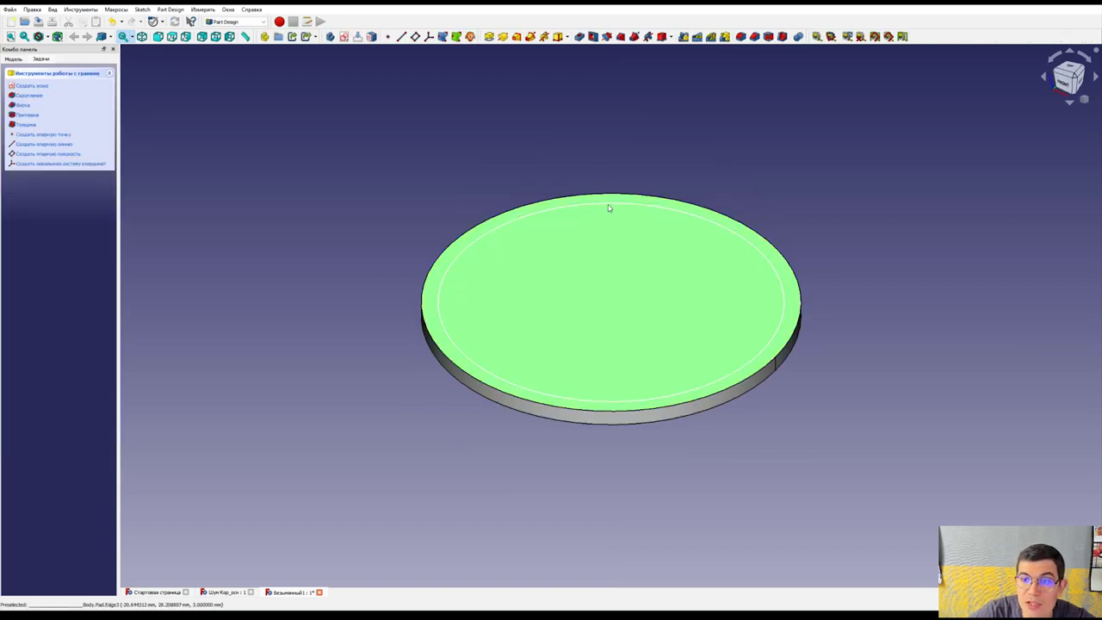
pyautogui.click(577, 204)
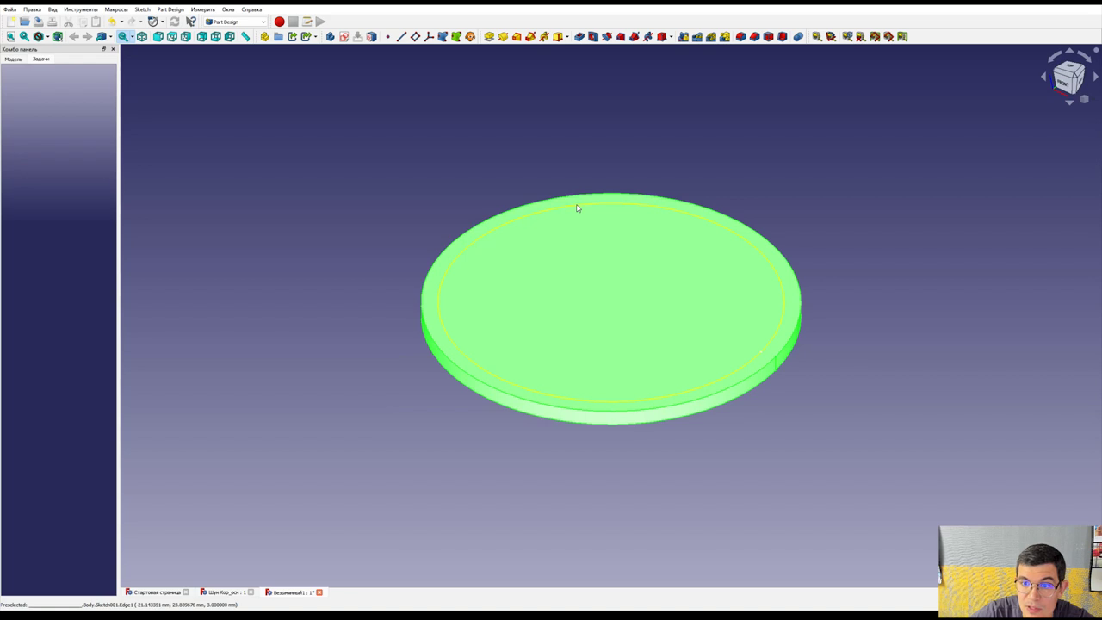
pyautogui.click(585, 204)
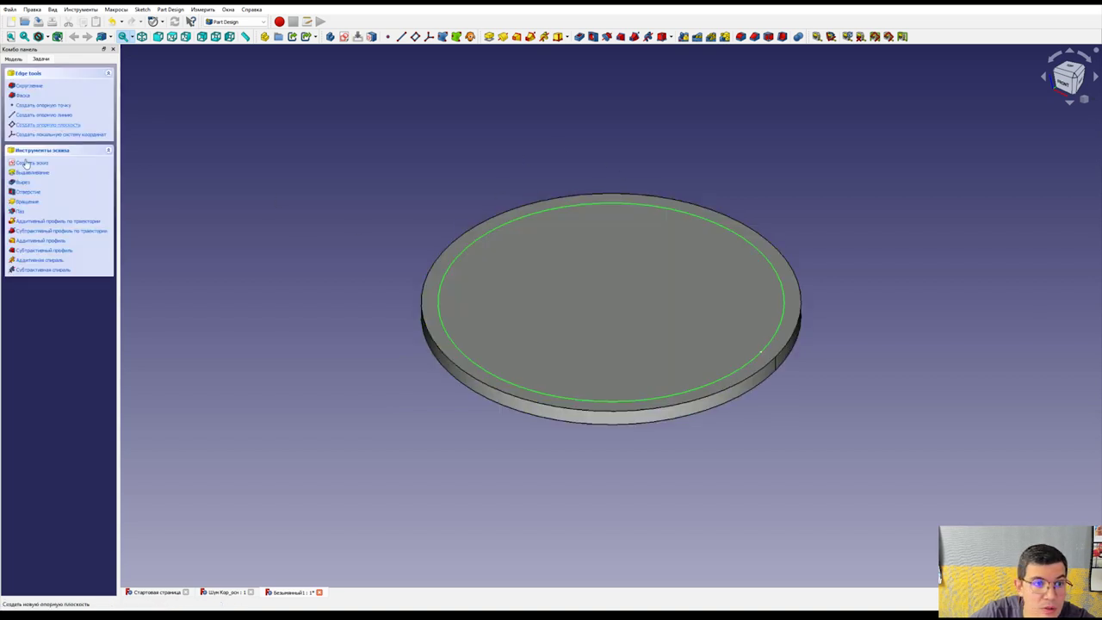
pyautogui.click(32, 172)
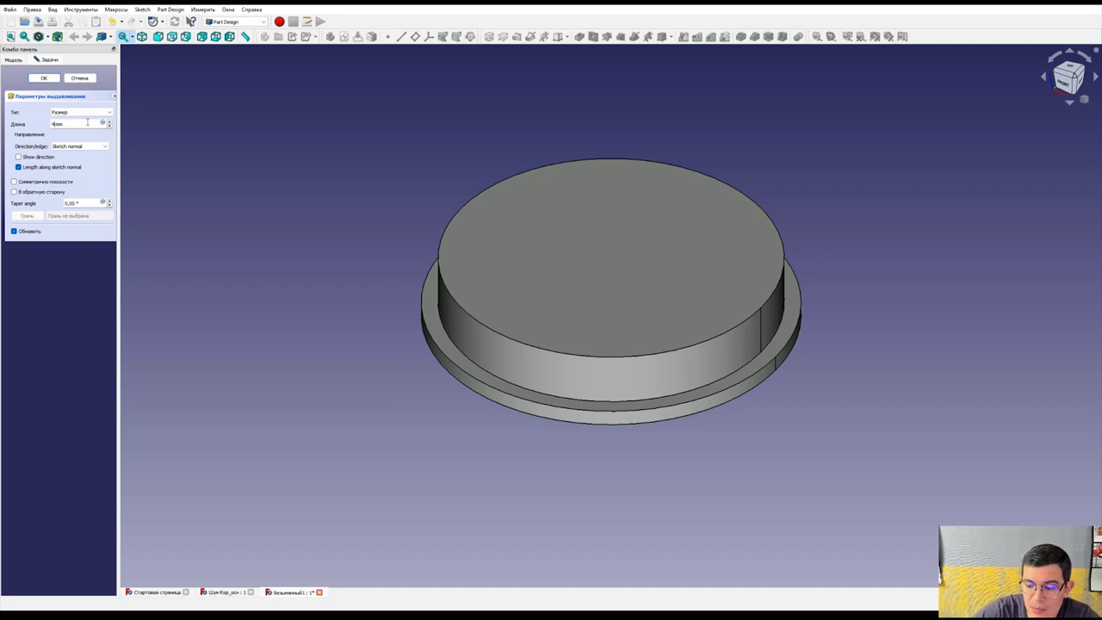
pyautogui.press('Return')
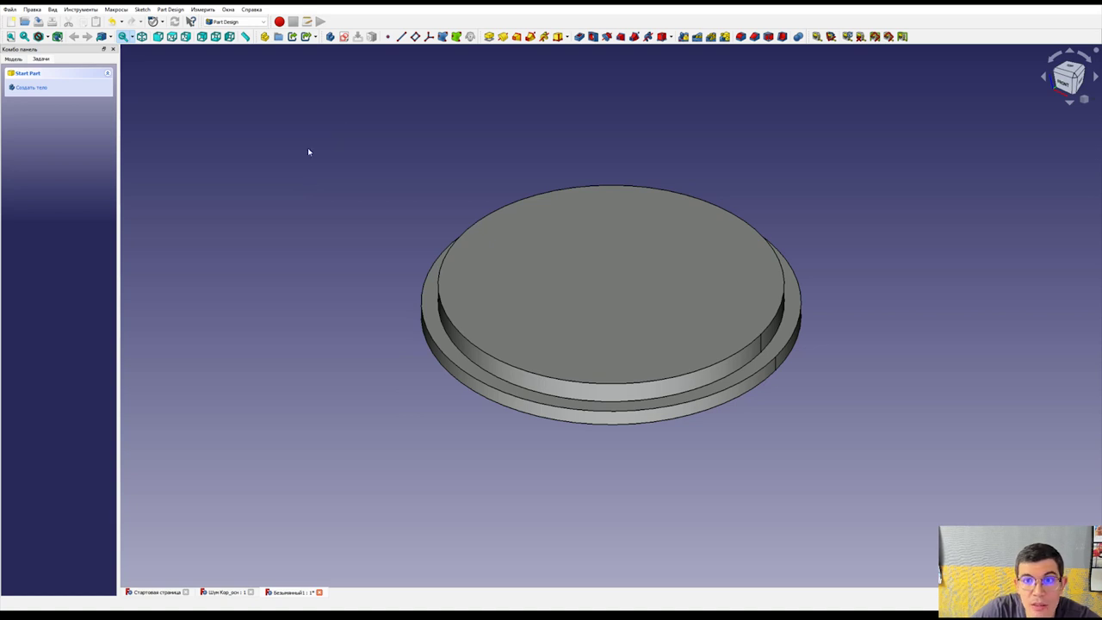
# Step: Select the step's top face and start a new sketch on it
pyautogui.click(511, 205)
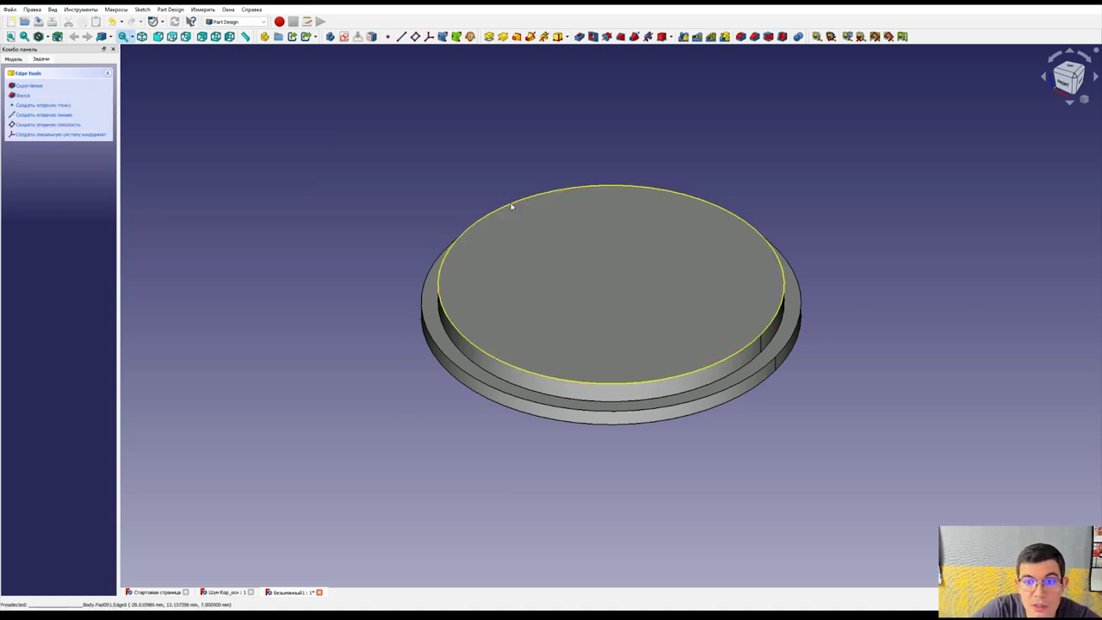
pyautogui.click(511, 206)
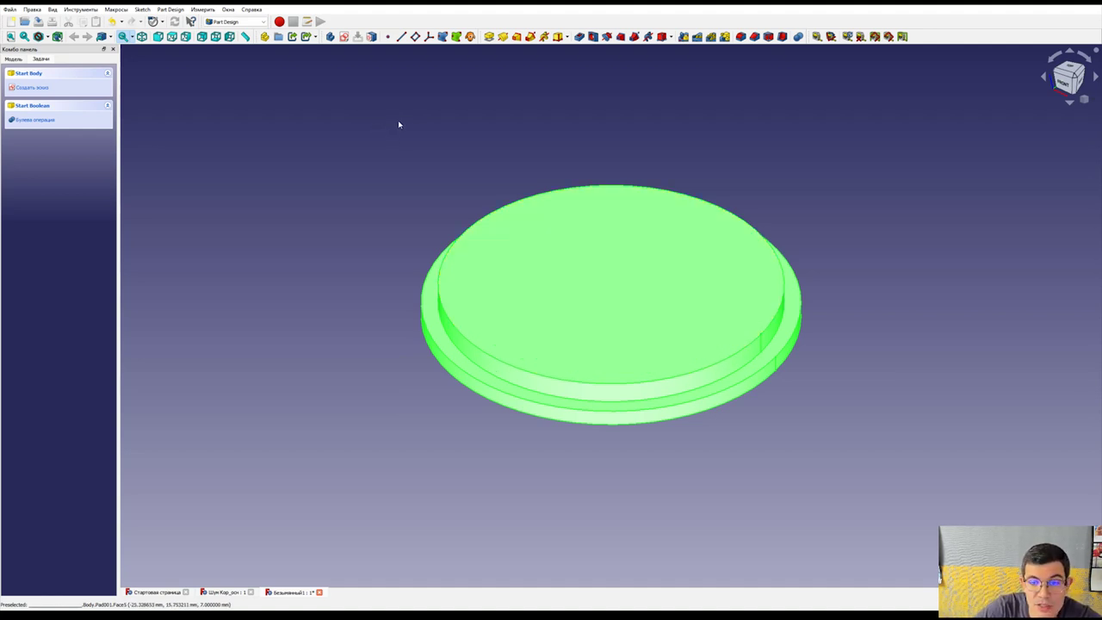
pyautogui.click(561, 193)
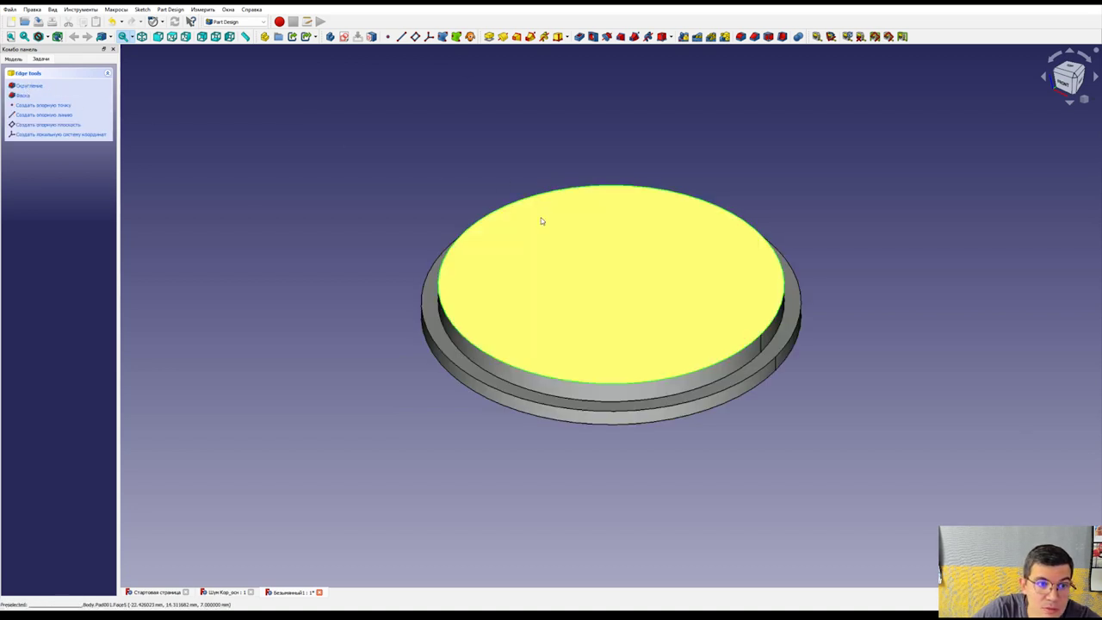
pyautogui.click(541, 221)
pyautogui.click(31, 85)
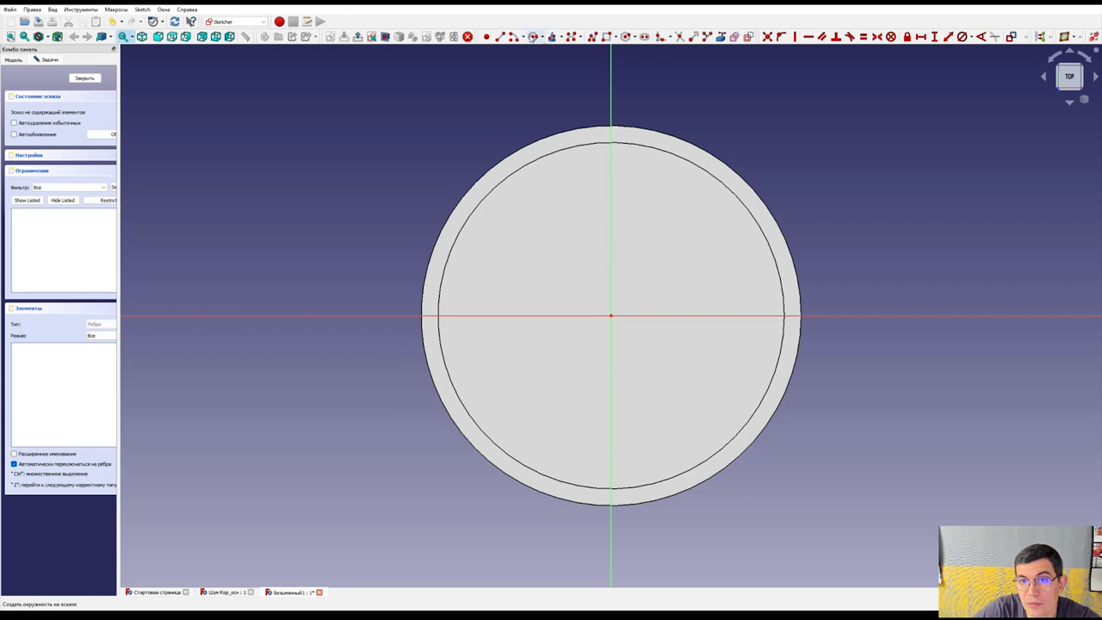
# Step: Draw a circle at the origin, constrain it to 60 mm and close the sketch
pyautogui.click(533, 37)
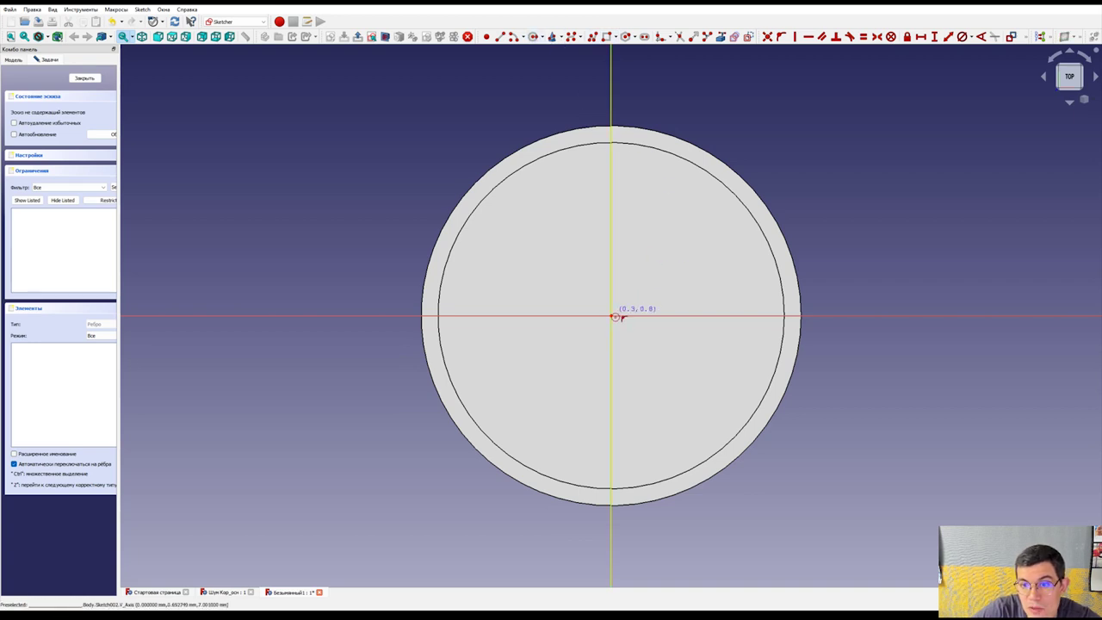
pyautogui.click(616, 319)
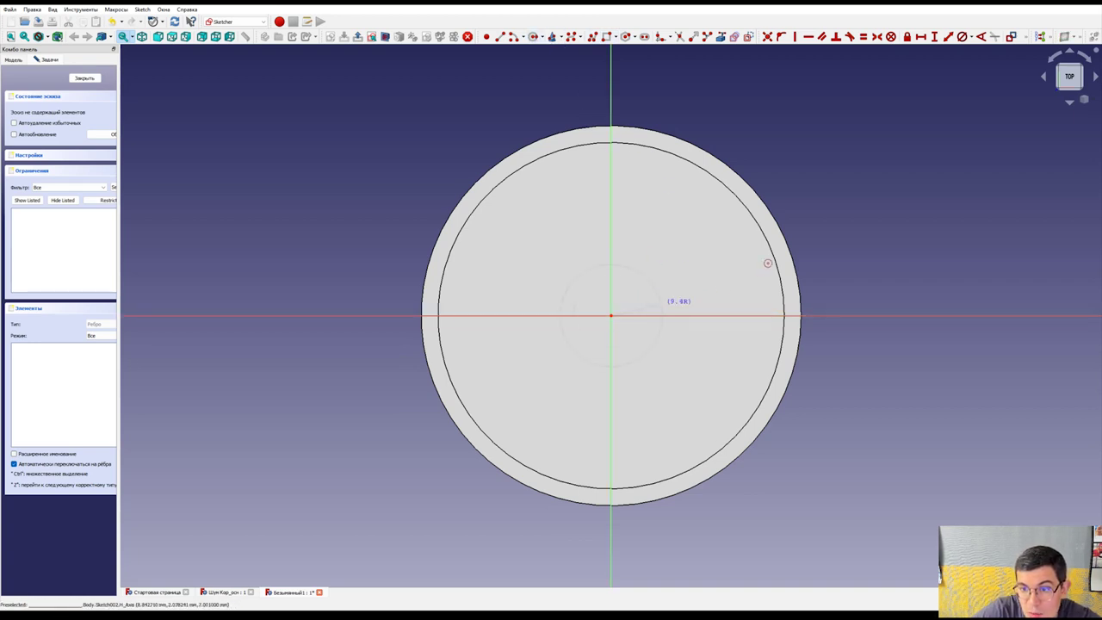
pyautogui.click(755, 246)
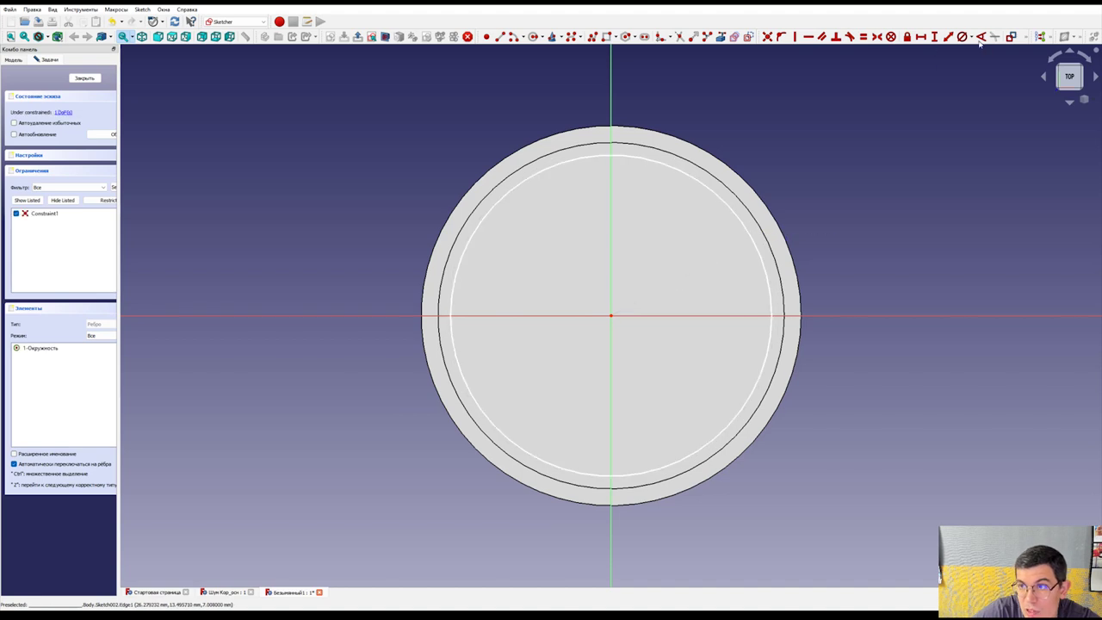
pyautogui.click(724, 204)
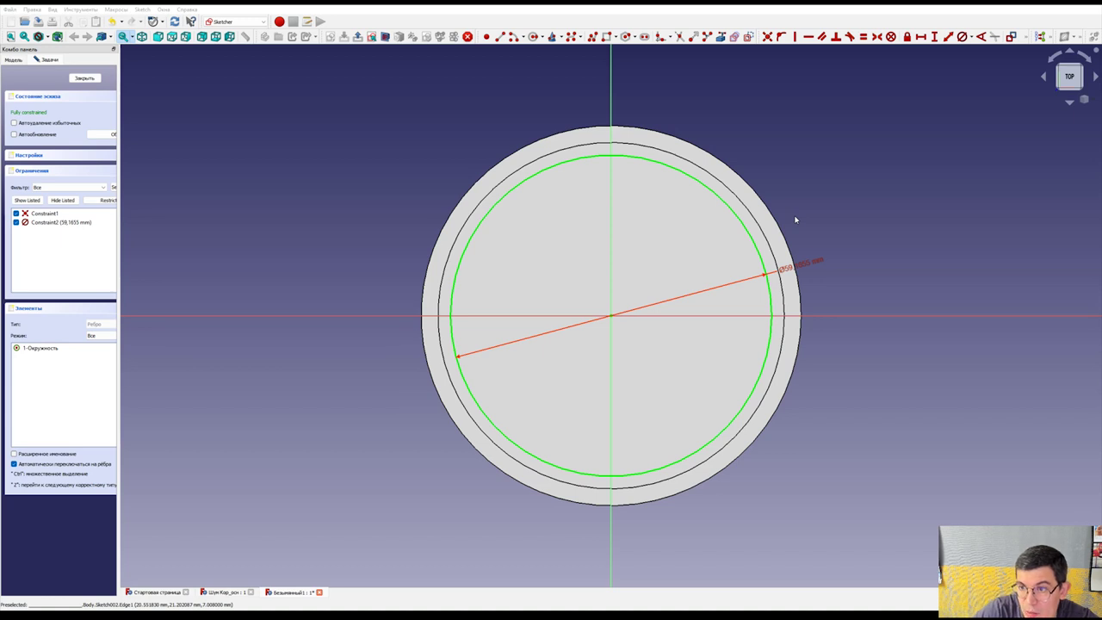
pyautogui.press('Return')
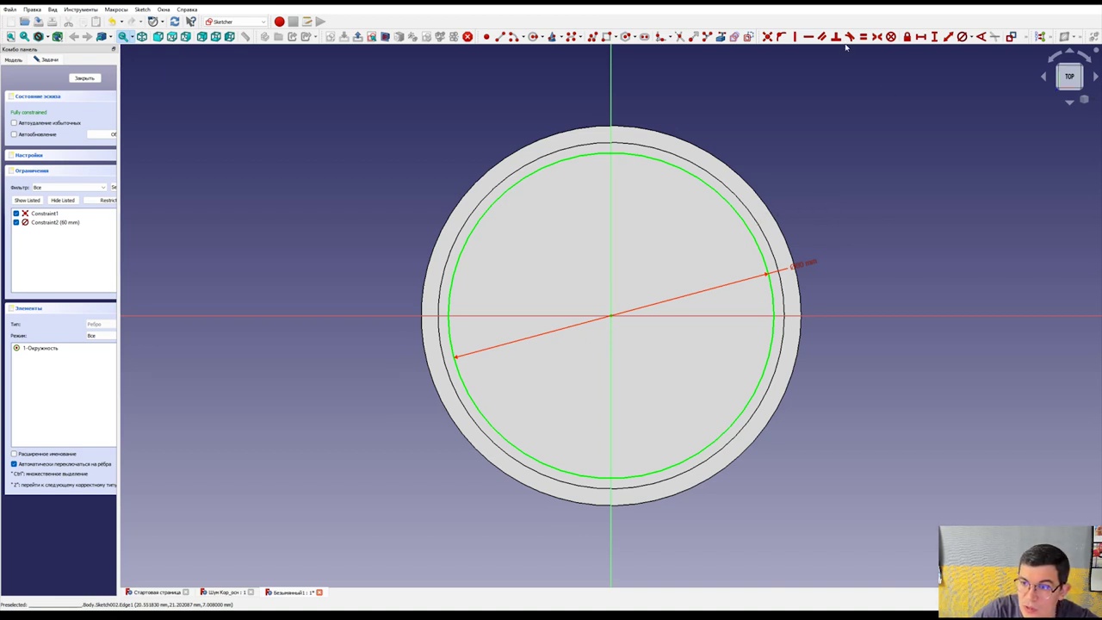
pyautogui.click(87, 79)
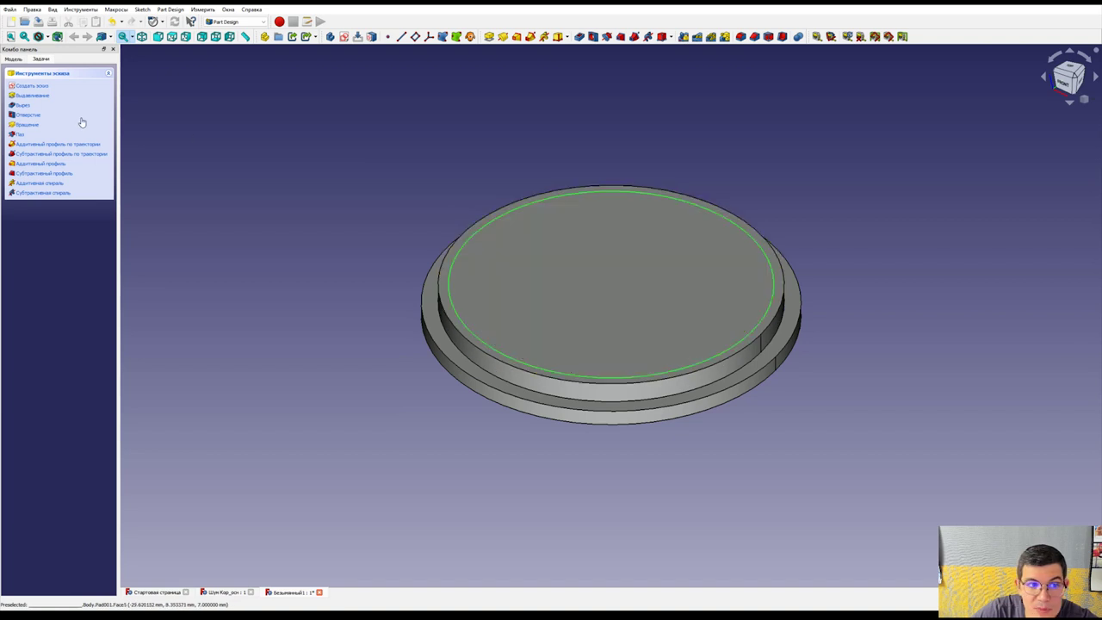
# Step: Discard the accidental Hole and pocket the 60 mm circle sketch 4 mm into the lid
pyautogui.click(28, 114)
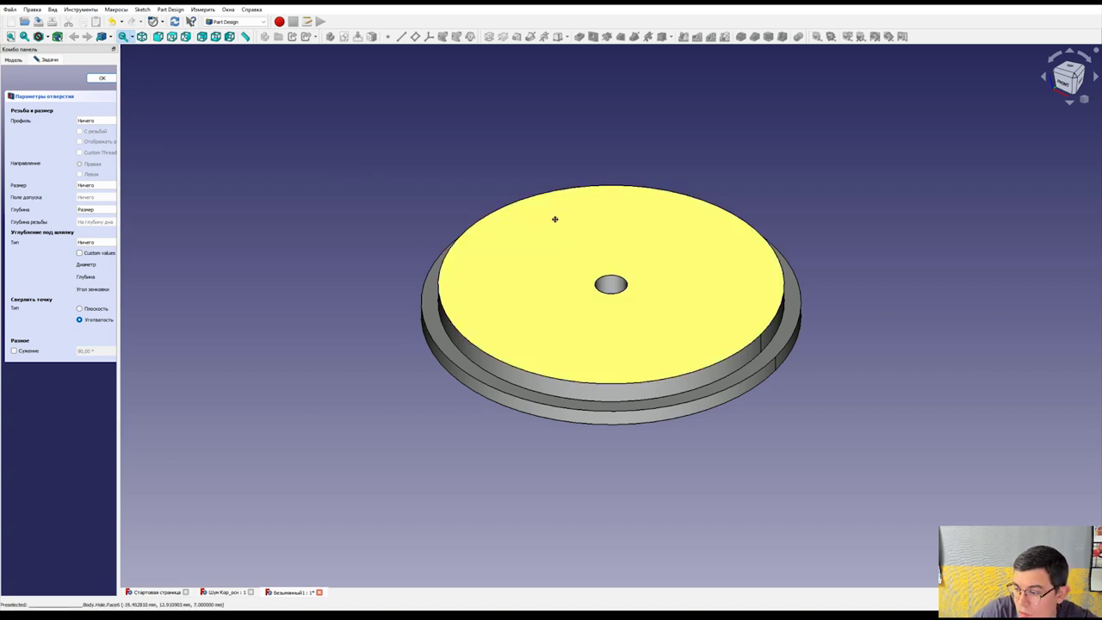
pyautogui.moveTo(554, 219)
pyautogui.mouseDown(button='middle')
pyautogui.moveTo(545, 273)
pyautogui.moveTo(556, 330)
pyautogui.moveTo(704, 249)
pyautogui.moveTo(600, 155)
pyautogui.moveTo(485, 266)
pyautogui.moveTo(586, 293)
pyautogui.moveTo(575, 297)
pyautogui.mouseUp(button='middle')
pyautogui.press('Escape')
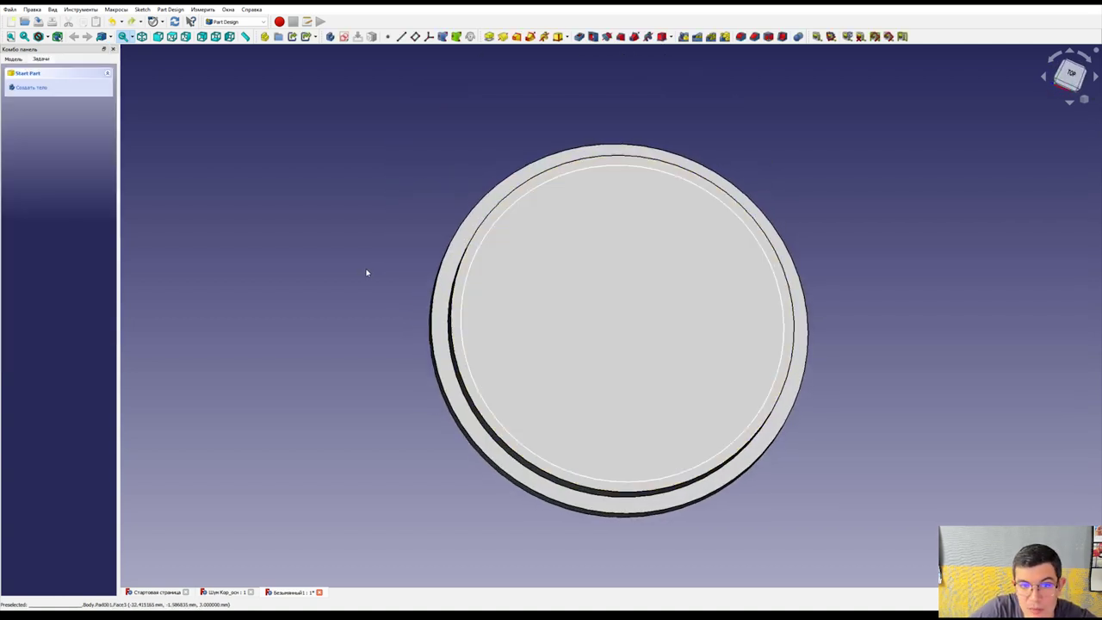
pyautogui.click(522, 196)
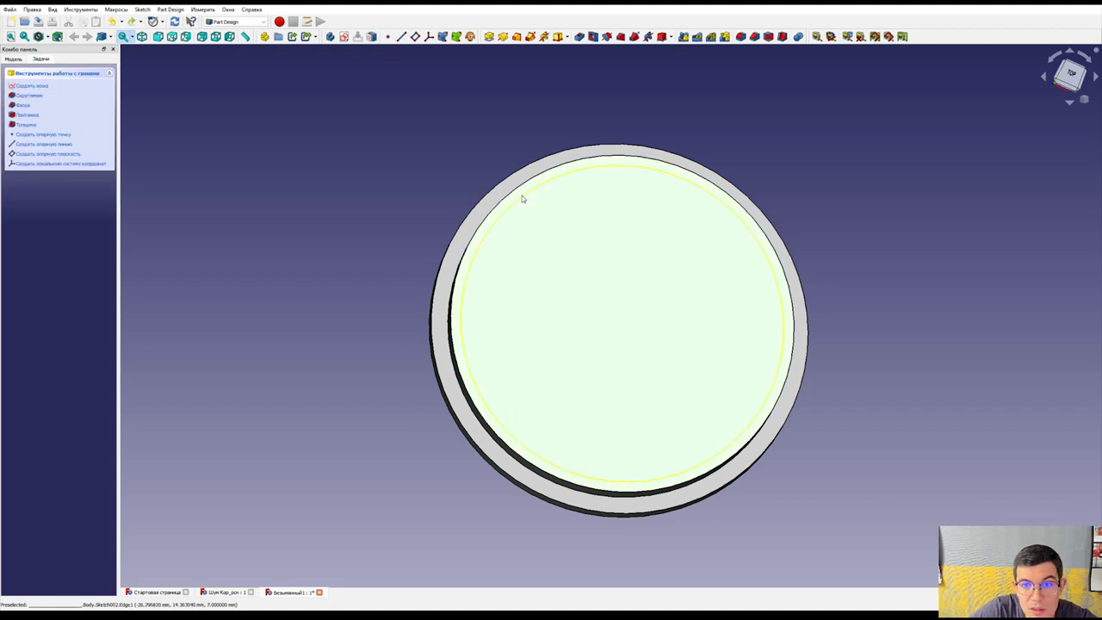
pyautogui.click(26, 182)
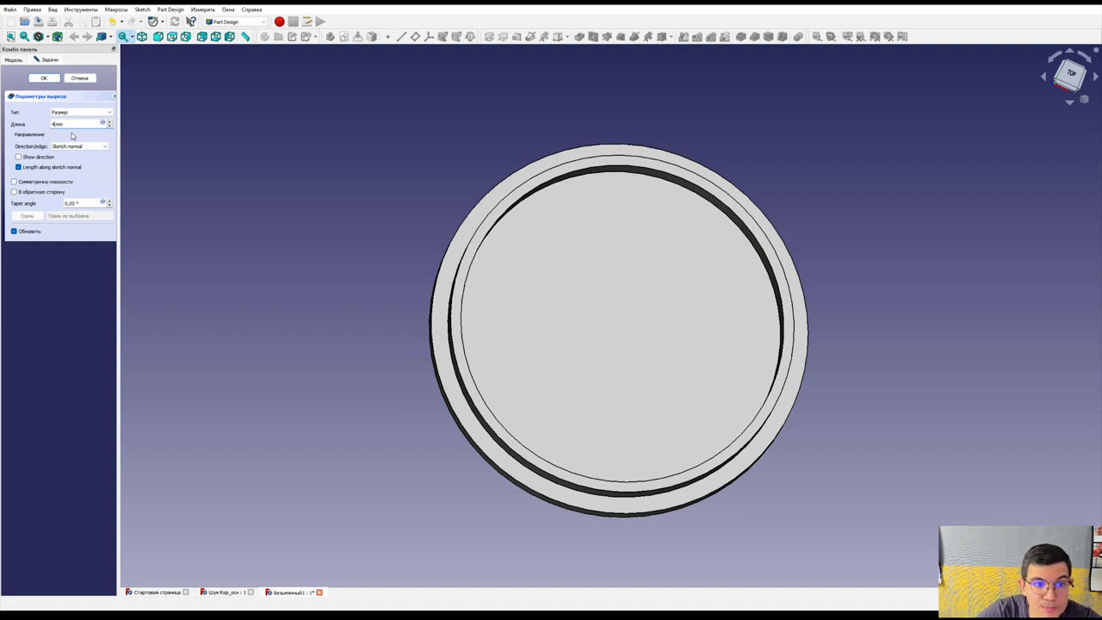
pyautogui.press('Return')
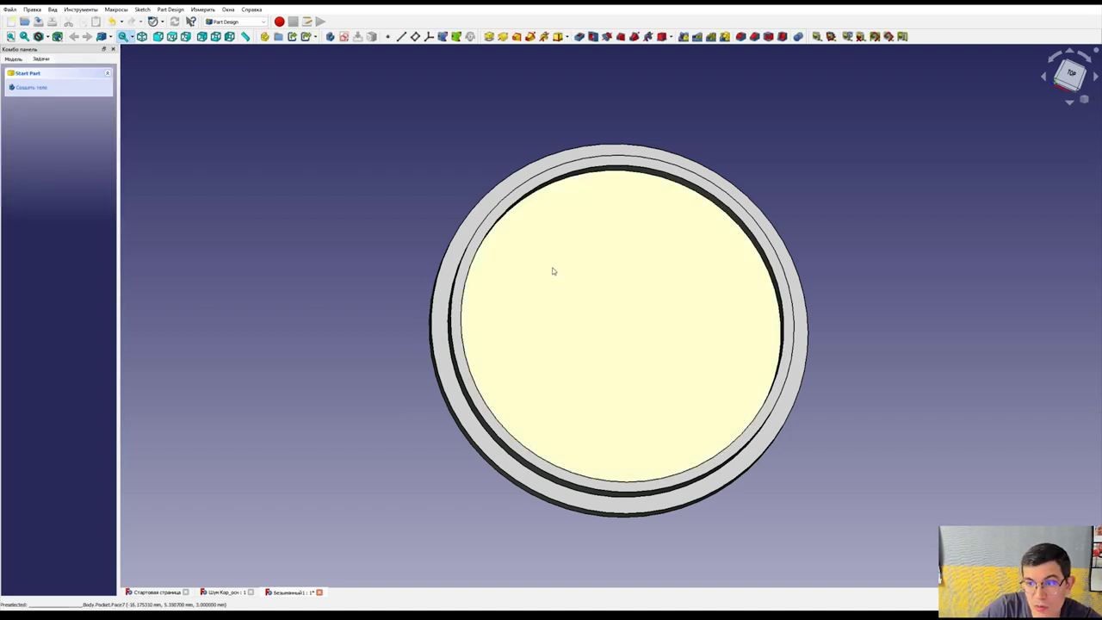
# Step: Inspect the lid's 4 mm recess from an angle and save the lid model
pyautogui.moveTo(555, 237)
pyautogui.mouseDown(button='middle')
pyautogui.moveTo(660, 256)
pyautogui.moveTo(505, 236)
pyautogui.moveTo(650, 288)
pyautogui.moveTo(519, 328)
pyautogui.moveTo(622, 238)
pyautogui.moveTo(482, 297)
pyautogui.moveTo(539, 335)
pyautogui.moveTo(630, 296)
pyautogui.moveTo(628, 308)
pyautogui.mouseUp(button='middle')
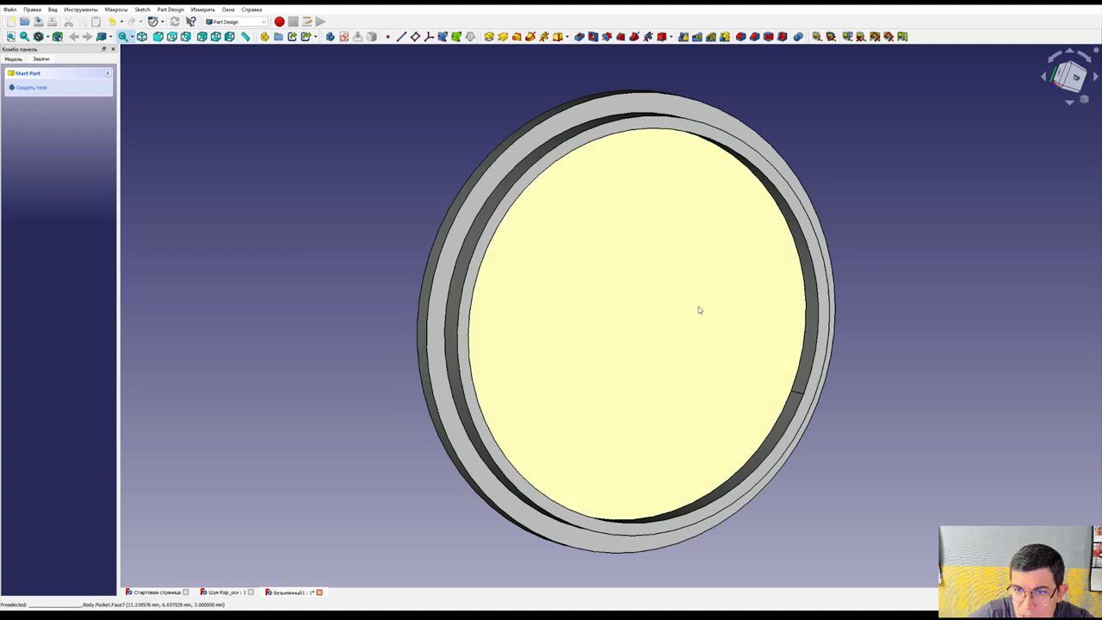
pyautogui.scroll(-2, 680, 299)
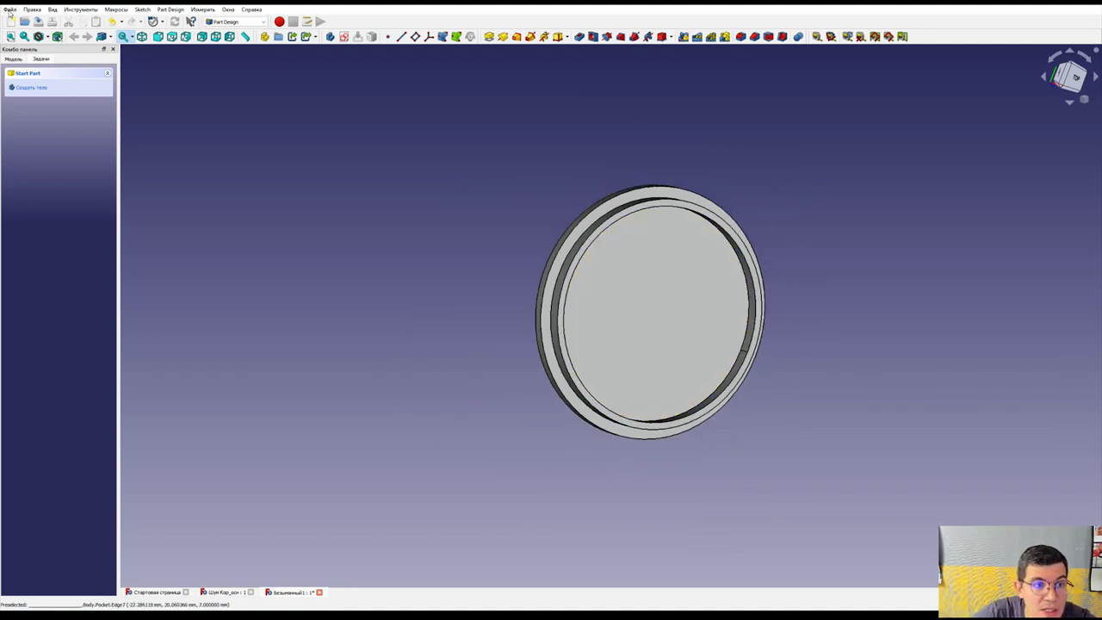
pyautogui.hotkey('ctrl', 's')
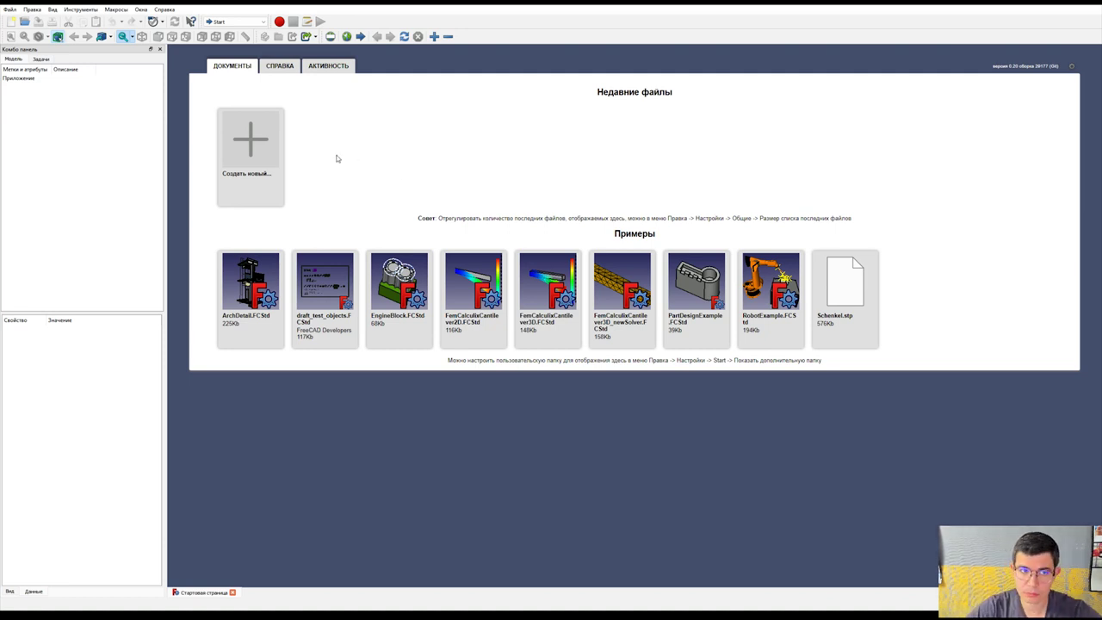
# Step: Create a new Unnamed document and view its model tree and properties
pyautogui.click(248, 142)
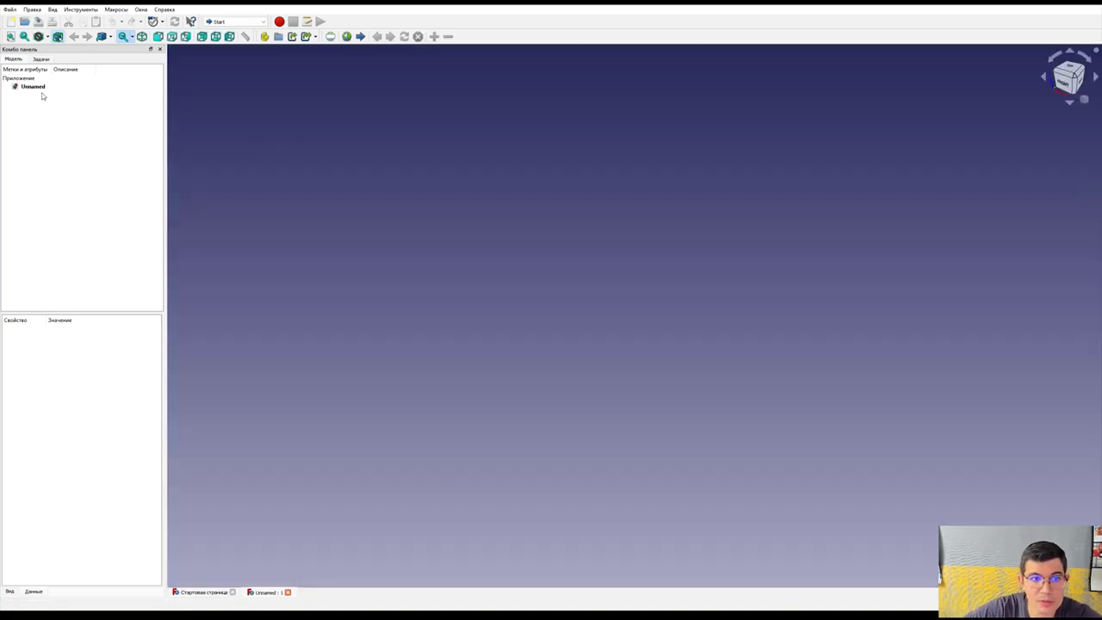
pyautogui.click(41, 61)
pyautogui.click(19, 58)
pyautogui.click(32, 86)
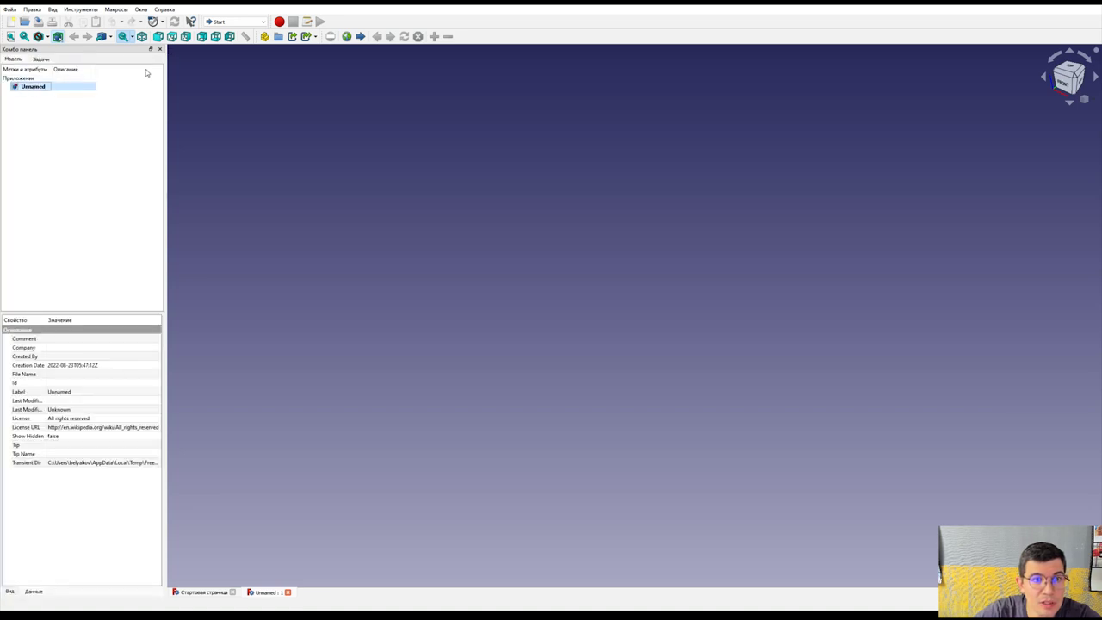
pyautogui.click(231, 185)
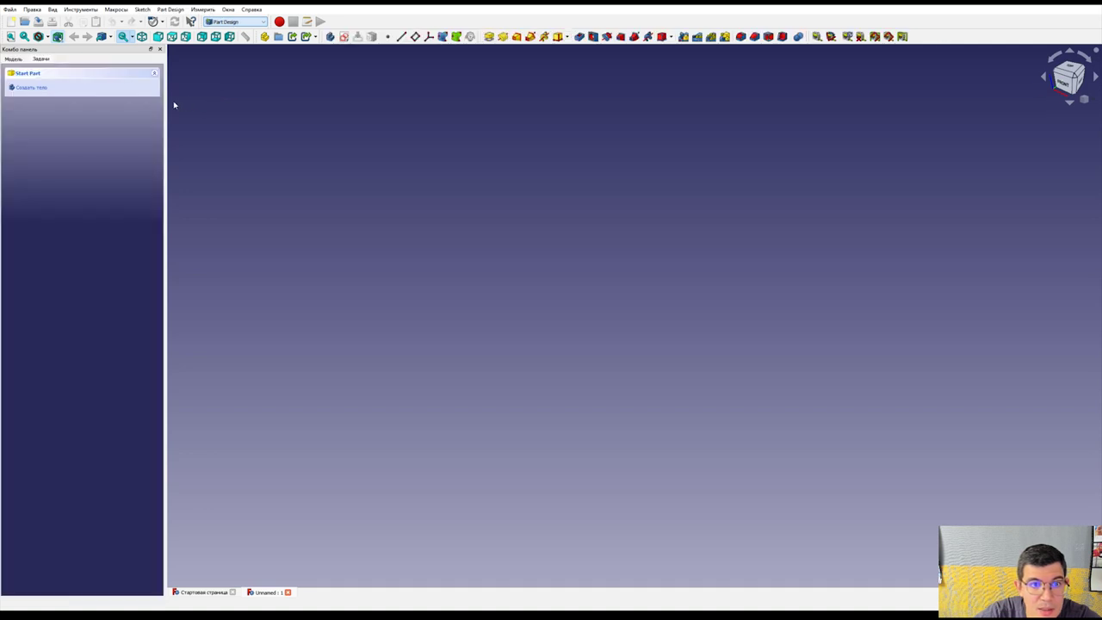
# Step: Start a sketch on the XY plane in a new body and draw a rectangle
pyautogui.click(32, 88)
pyautogui.click(44, 113)
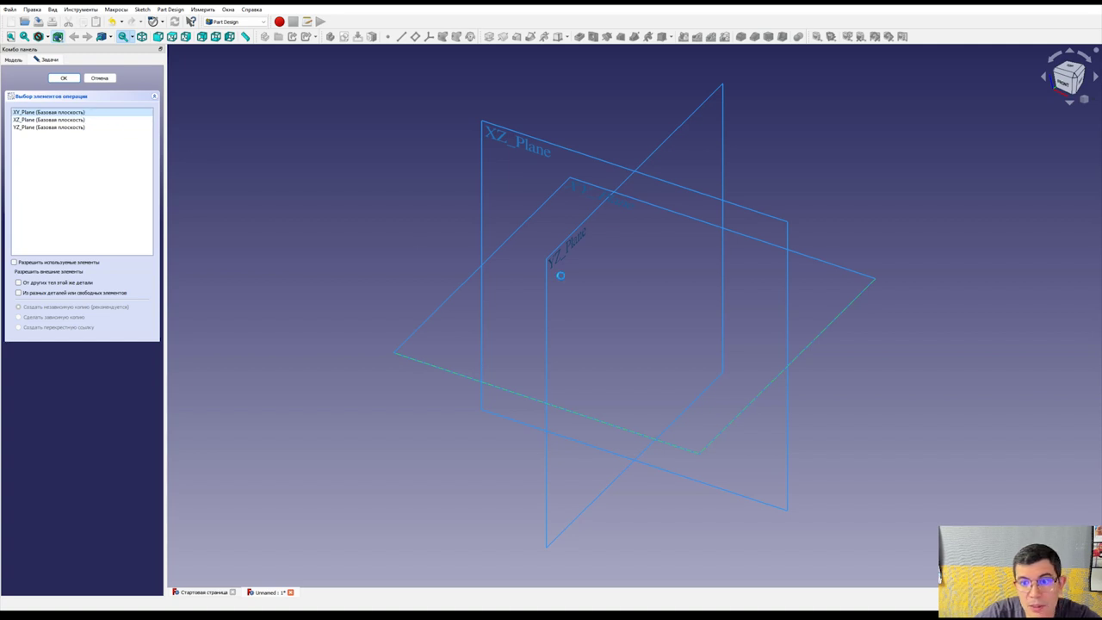
pyautogui.click(565, 278)
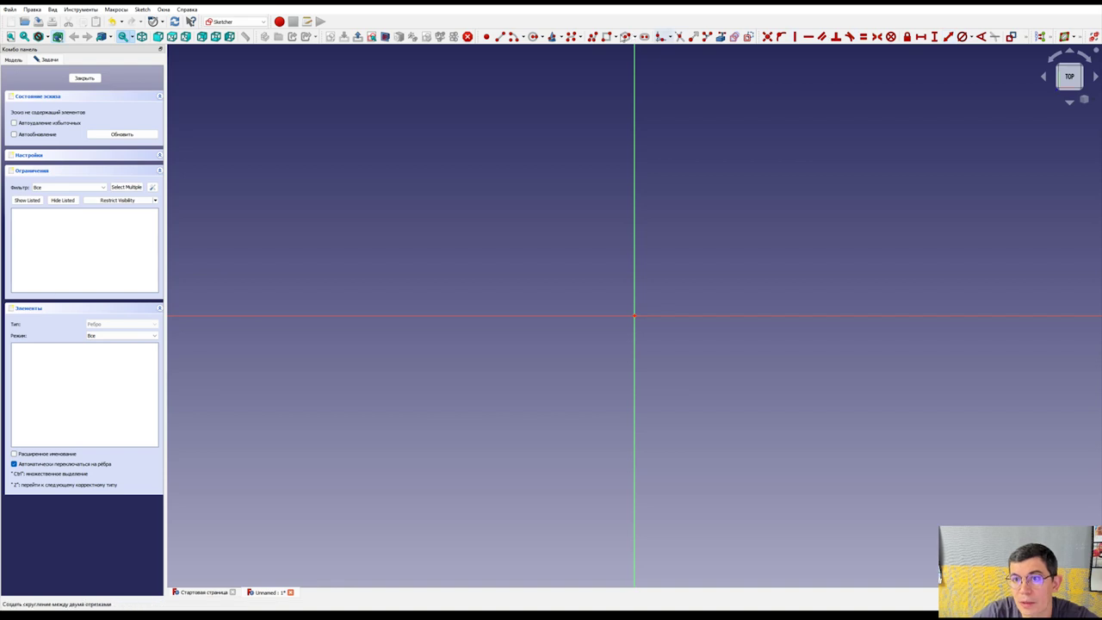
pyautogui.click(606, 36)
pyautogui.click(656, 186)
pyautogui.click(818, 325)
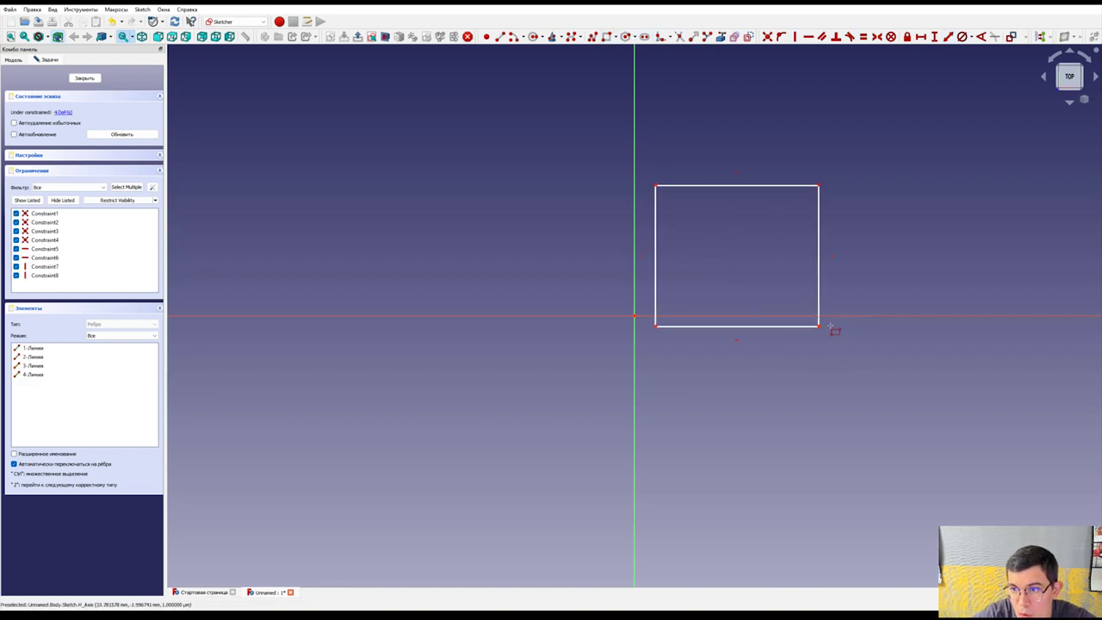
# Step: Constrain the rectangle to 70 mm wide and 70 mm tall, then close the sketch
pyautogui.click(948, 37)
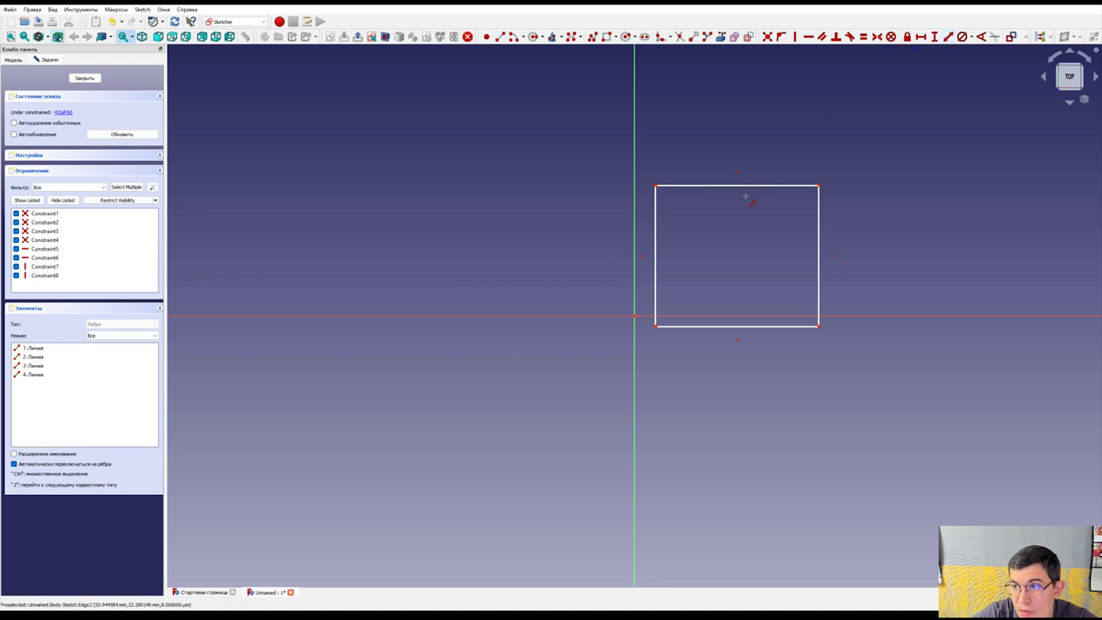
pyautogui.click(738, 186)
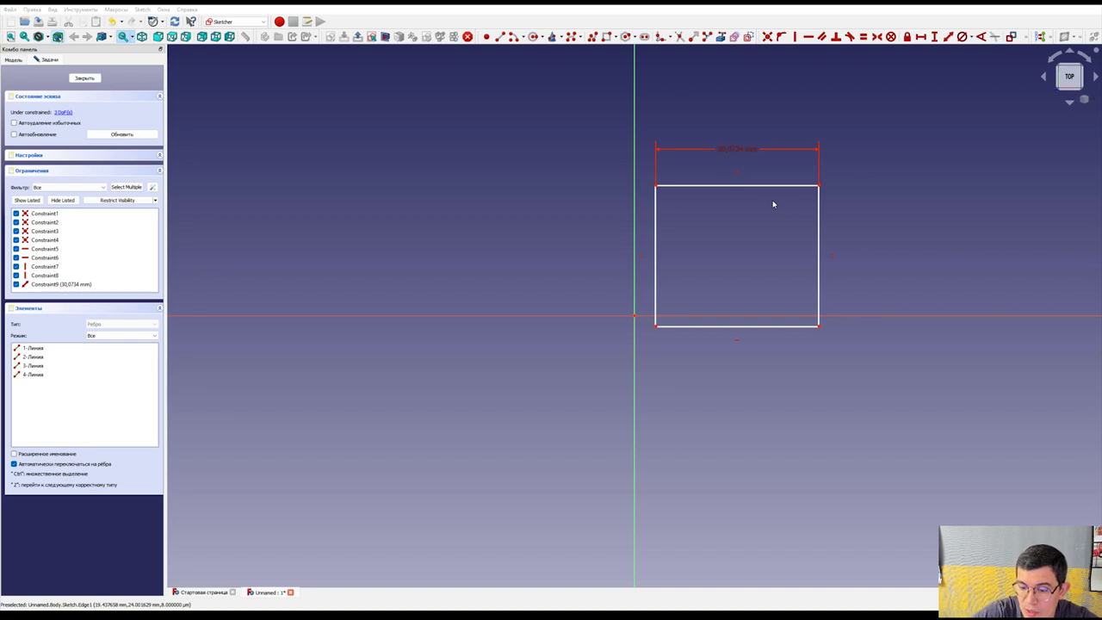
pyautogui.write('70')
pyautogui.press('Return')
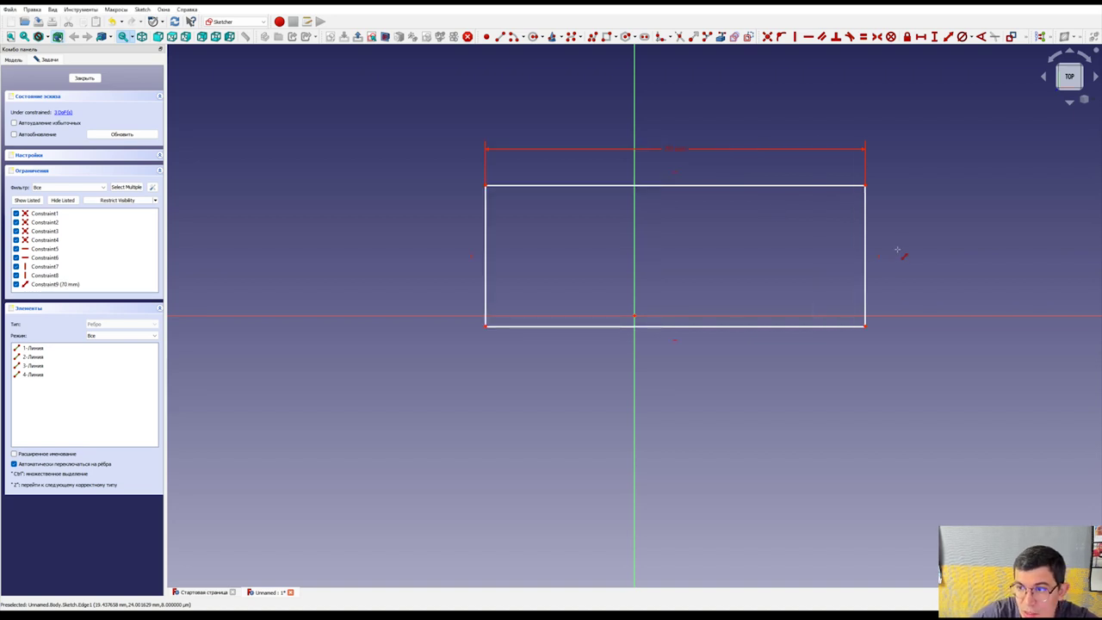
pyautogui.click(866, 256)
pyautogui.write('70')
pyautogui.press('Return')
pyautogui.scroll(-1, 848, 388)
pyautogui.scroll(-2, 843, 392)
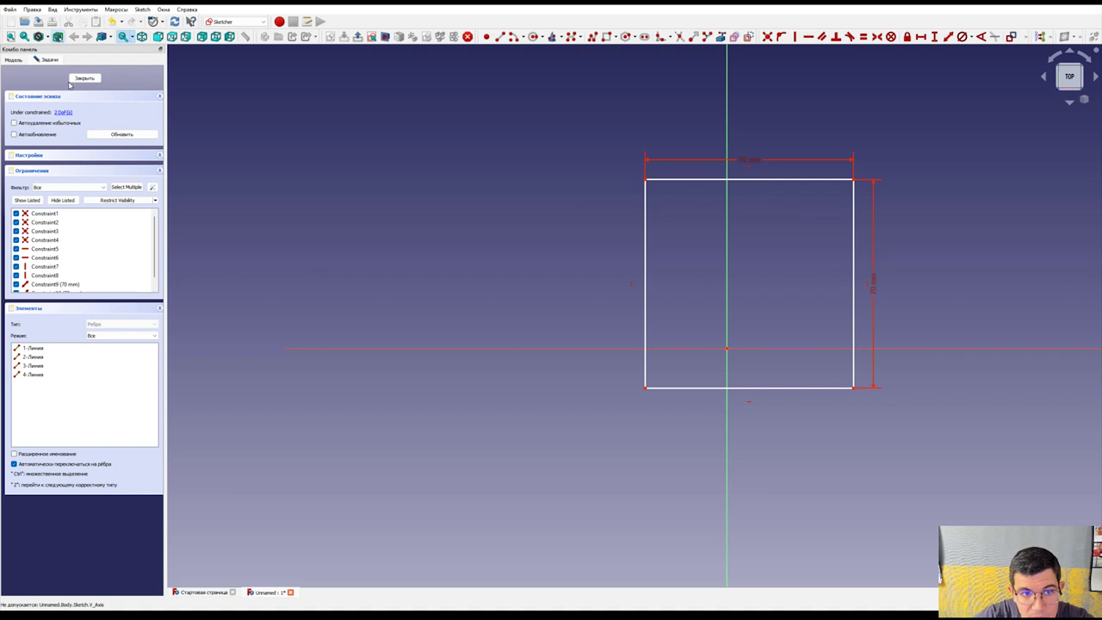
pyautogui.click(74, 80)
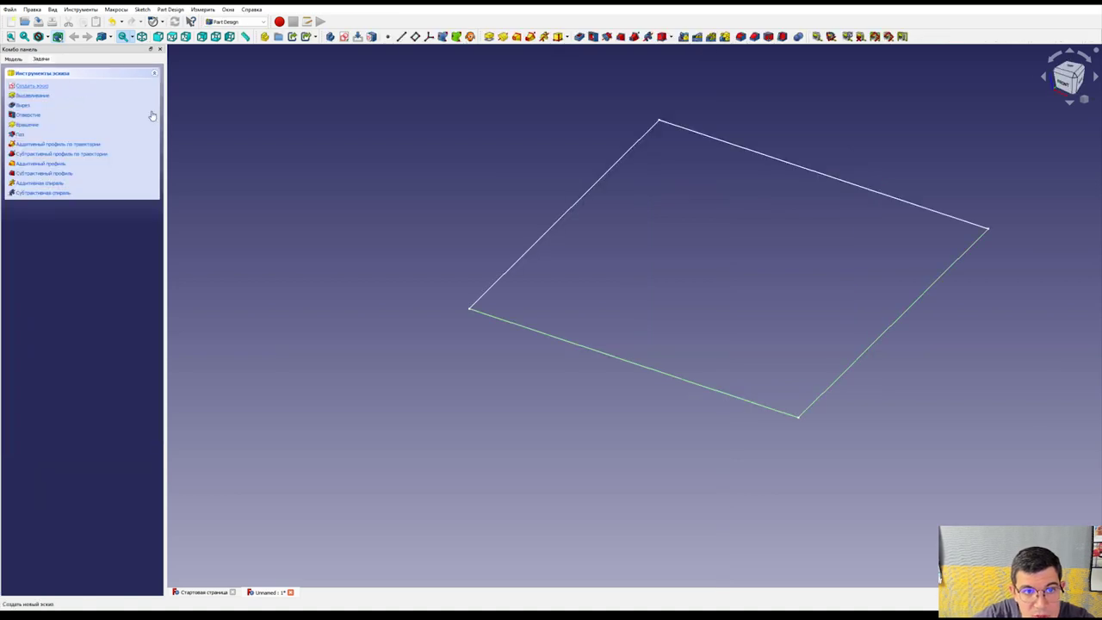
# Step: Pad the 70 mm square sketch 67 mm tall and select the block's top face
pyautogui.click(31, 95)
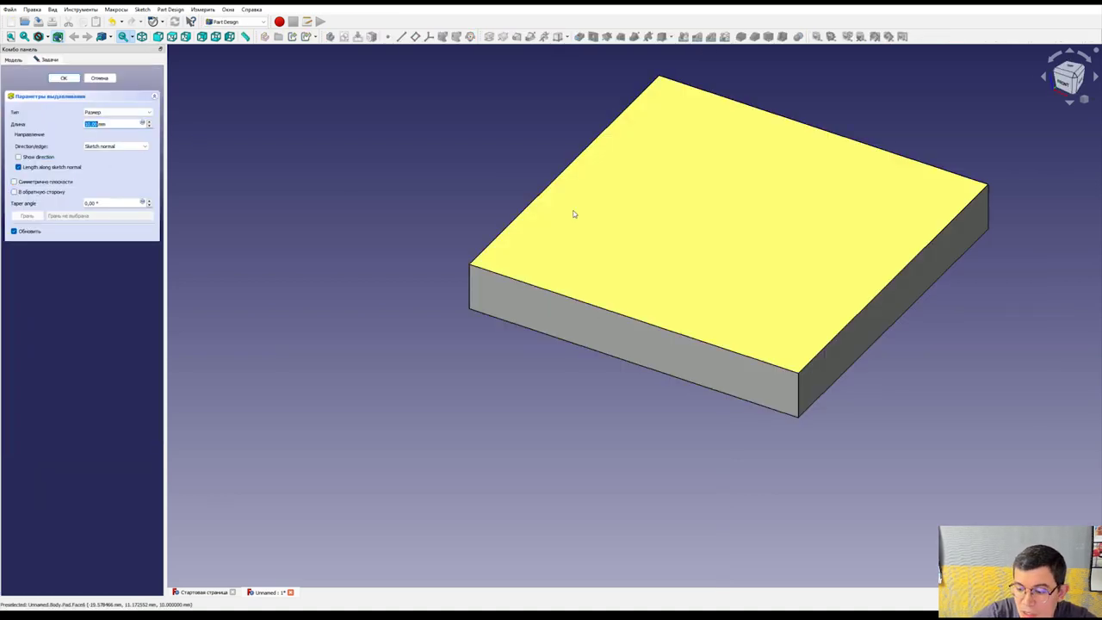
pyautogui.write('6')
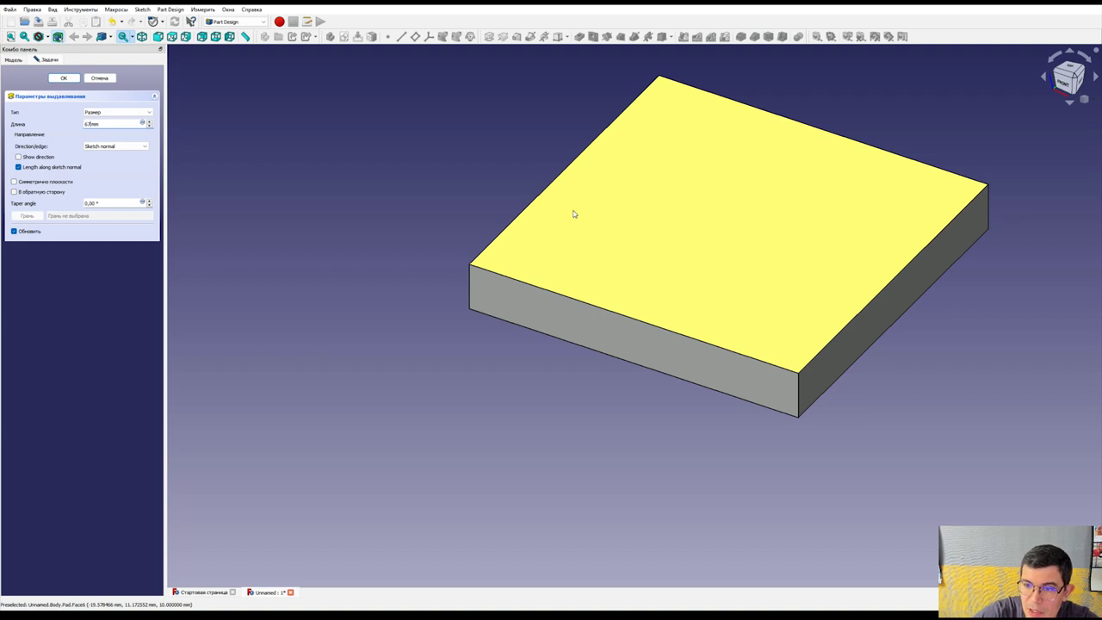
pyautogui.press('Return')
pyautogui.scroll(-5, 635, 290)
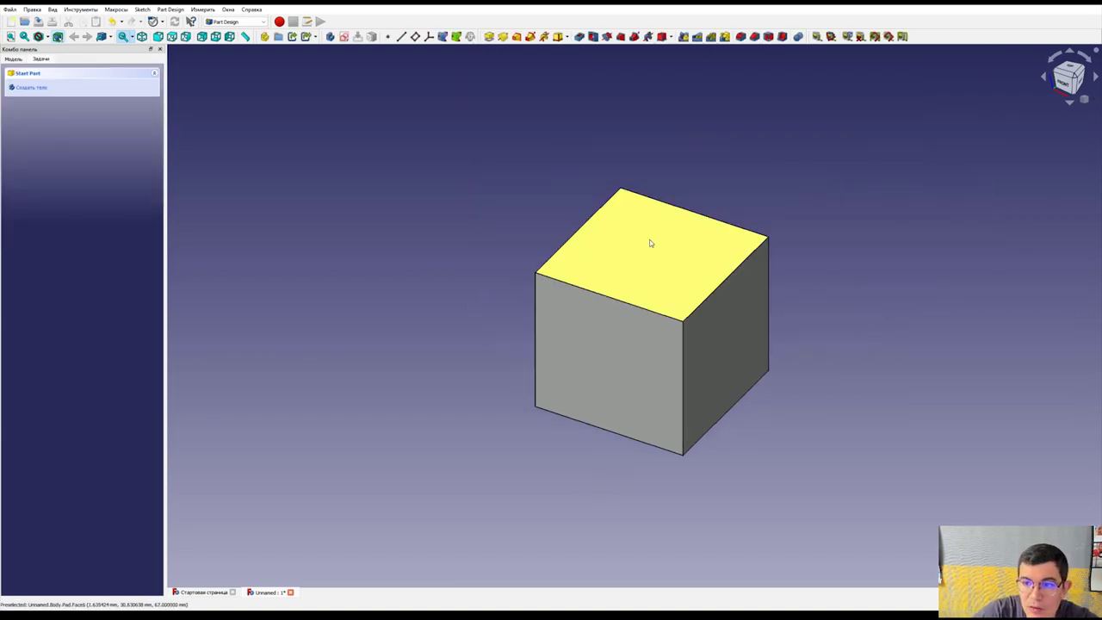
pyautogui.click(650, 243)
# Step: Open a sketch on the block's top face and draw a rectangle
pyautogui.click(25, 89)
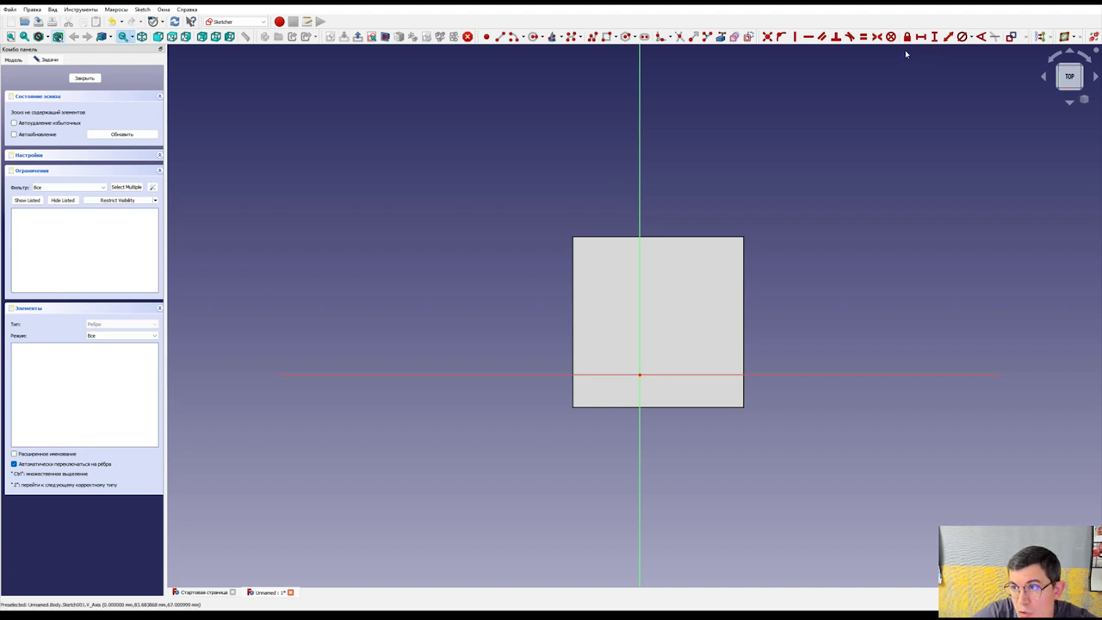
pyautogui.click(607, 36)
pyautogui.click(760, 155)
pyautogui.click(852, 240)
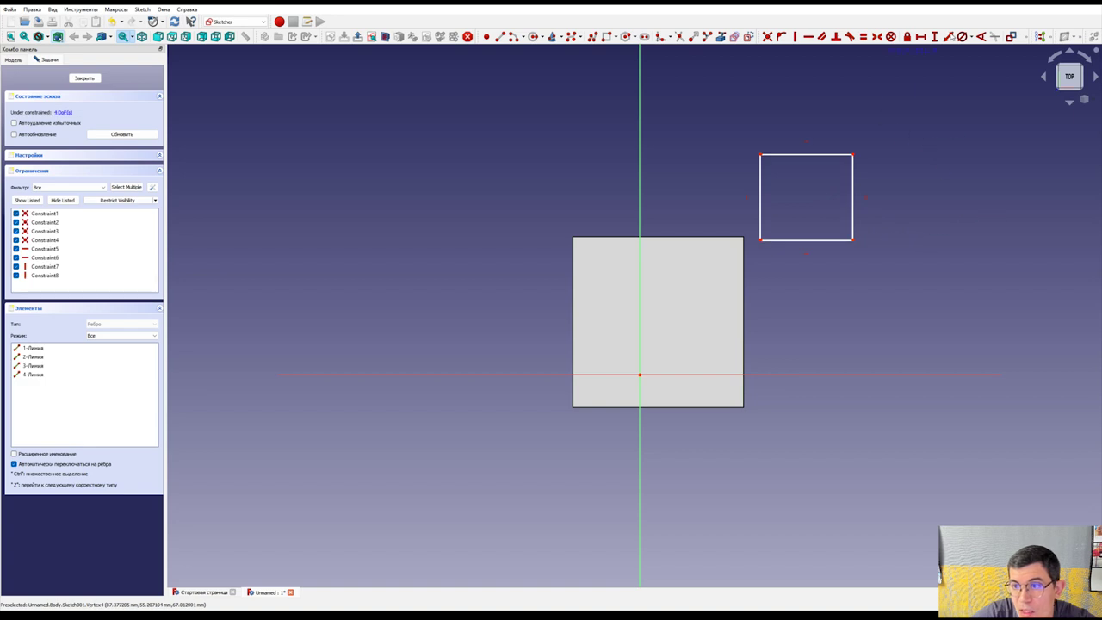
# Step: Dimension the rectangle to 64 mm wide and 64 mm tall
pyautogui.click(822, 156)
pyautogui.press('l')
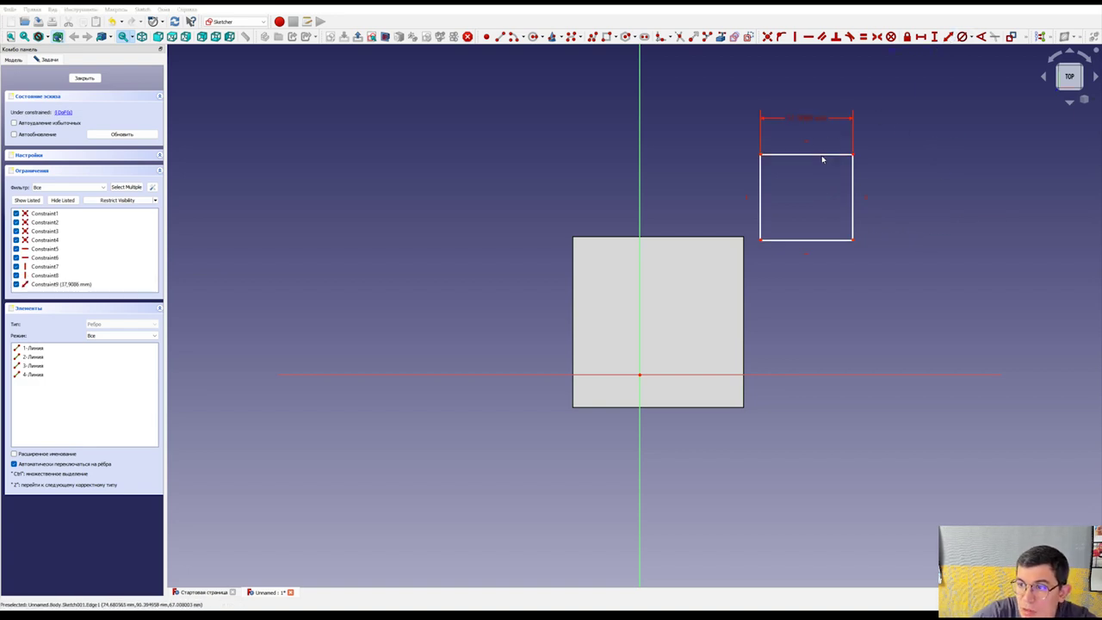
pyautogui.write('64')
pyautogui.press('Return')
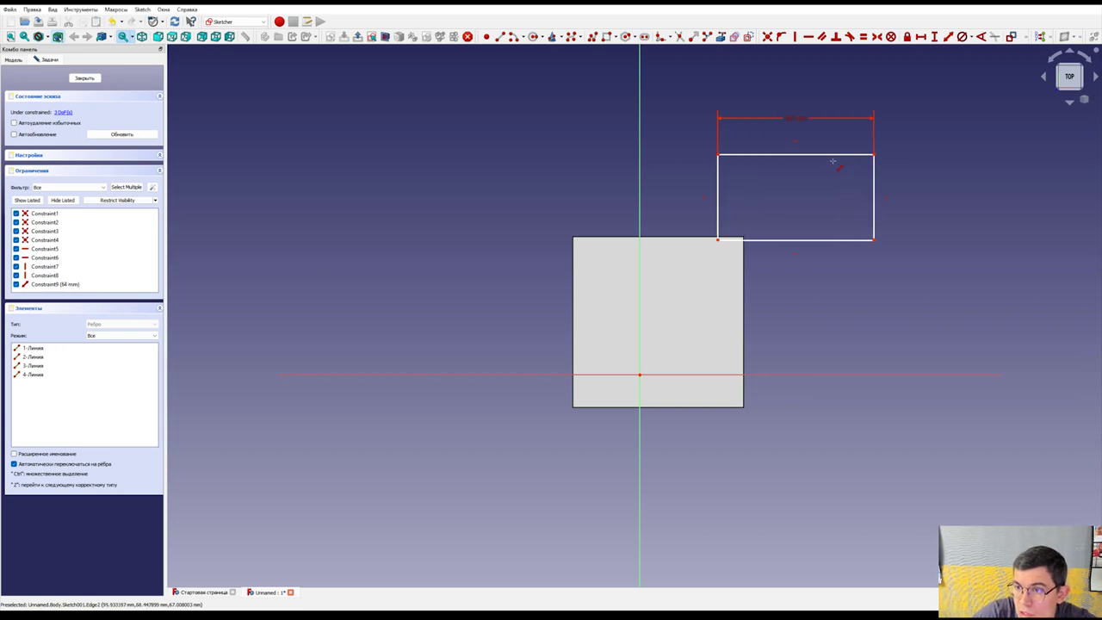
pyautogui.click(873, 196)
pyautogui.write('i')
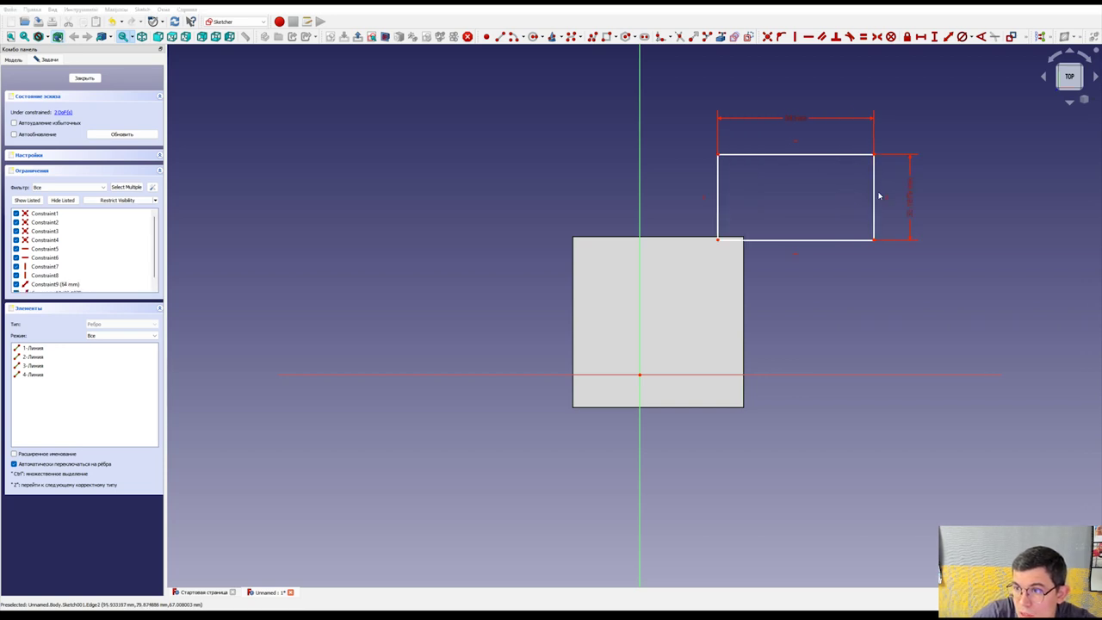
pyautogui.write('64')
pyautogui.press('Return')
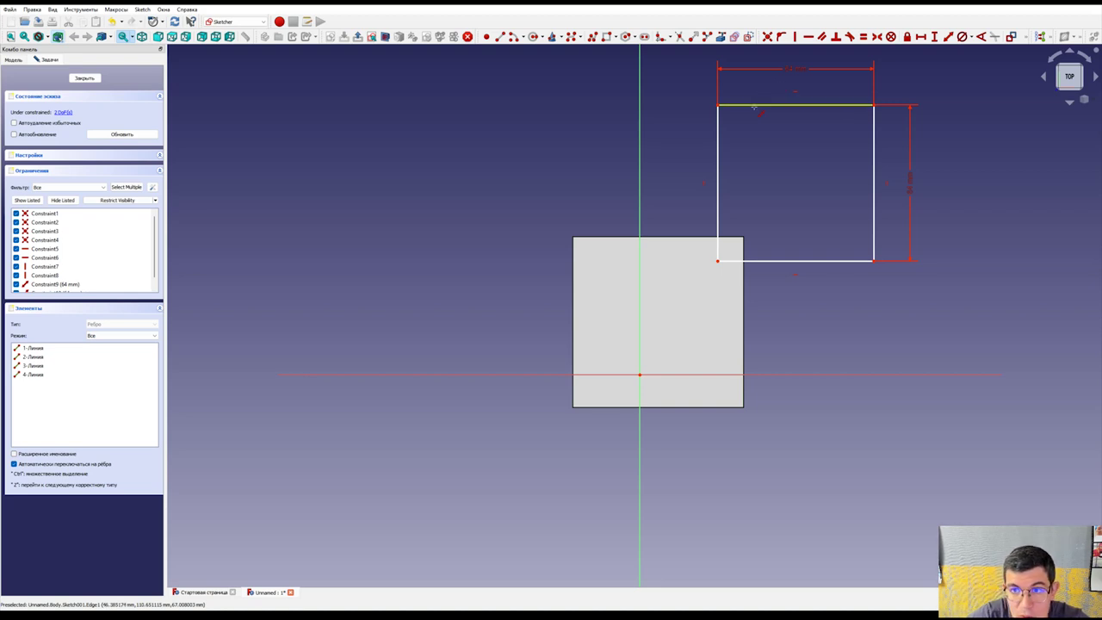
# Step: Move the 64 mm square inside the block's outline
pyautogui.moveTo(687, 108); pyautogui.dragTo(919, 275)
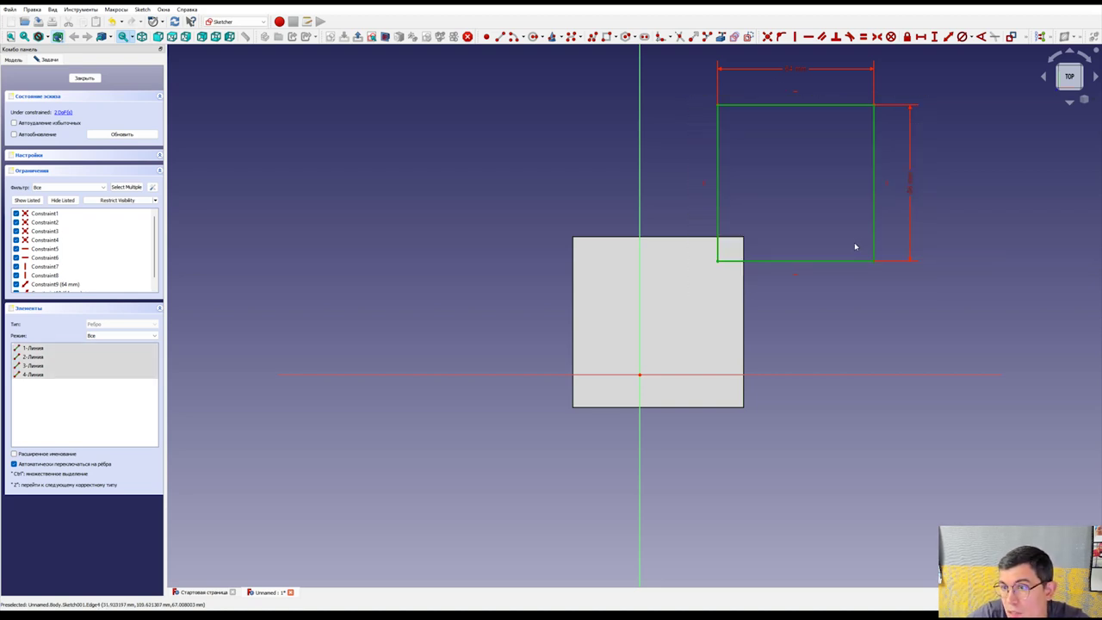
pyautogui.moveTo(873, 236); pyautogui.dragTo(738, 378)
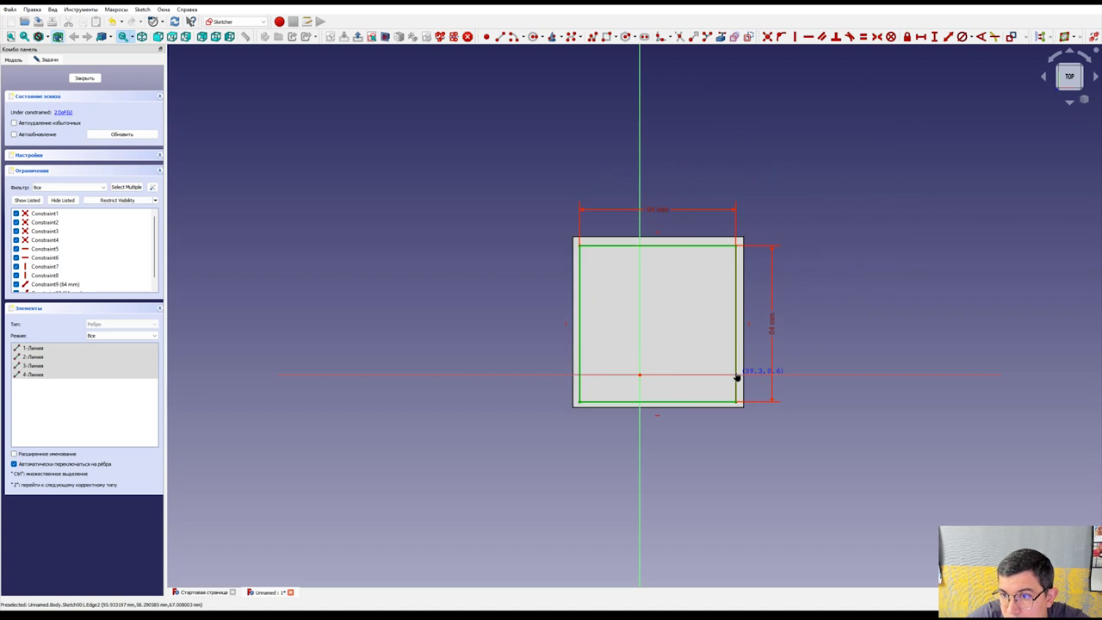
pyautogui.click(815, 342)
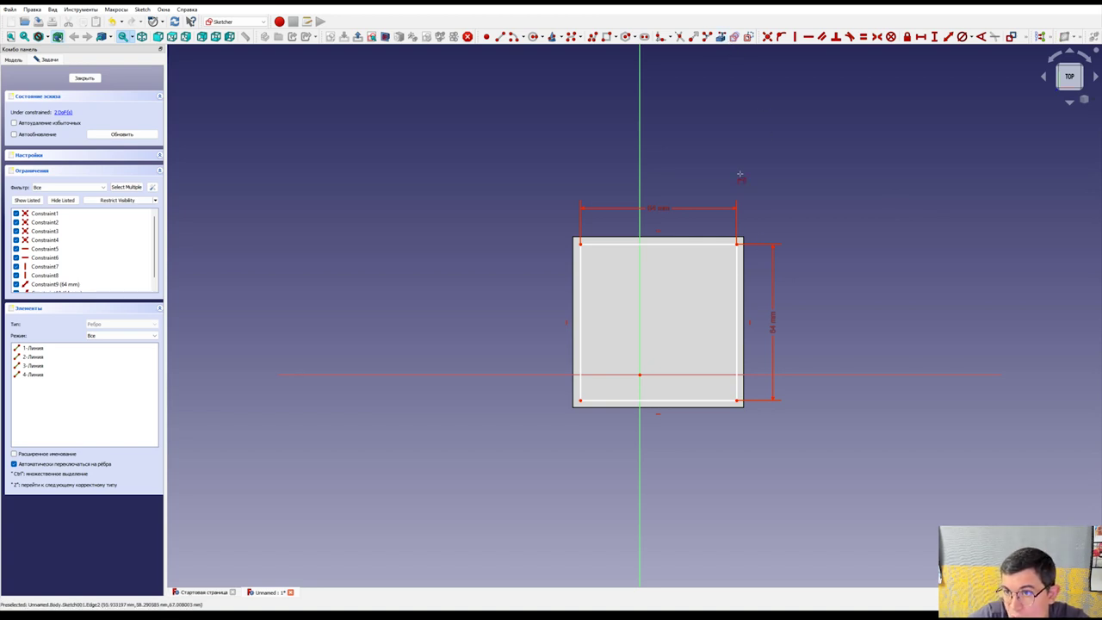
# Step: Constrain the square's corners to the projected right and bottom cube edges, then close the sketch
pyautogui.click(746, 271)
pyautogui.click(736, 407)
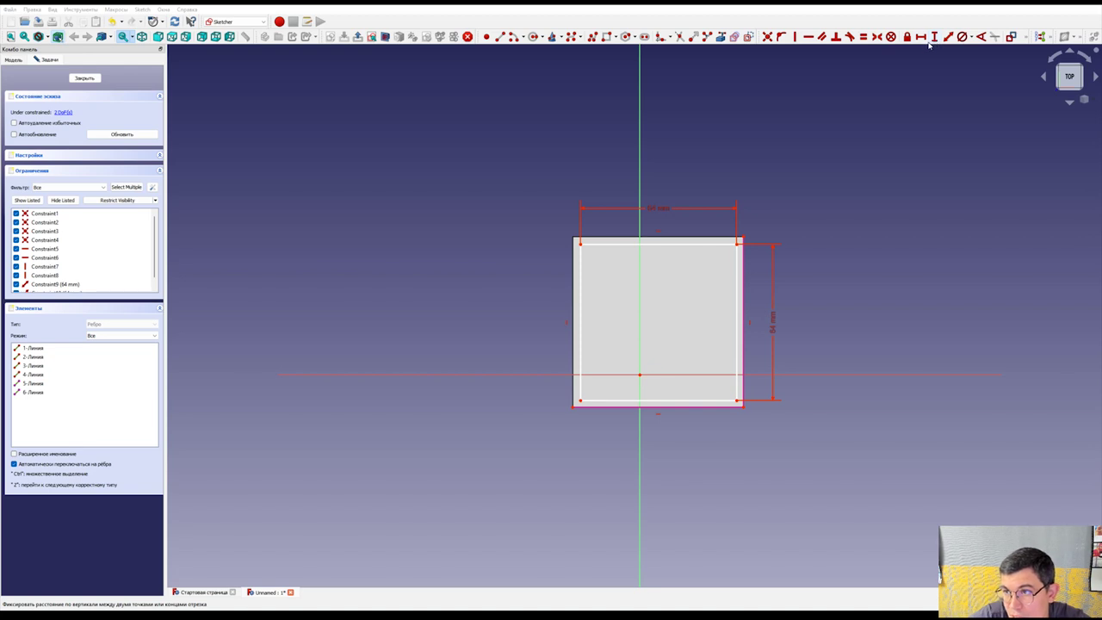
pyautogui.click(934, 37)
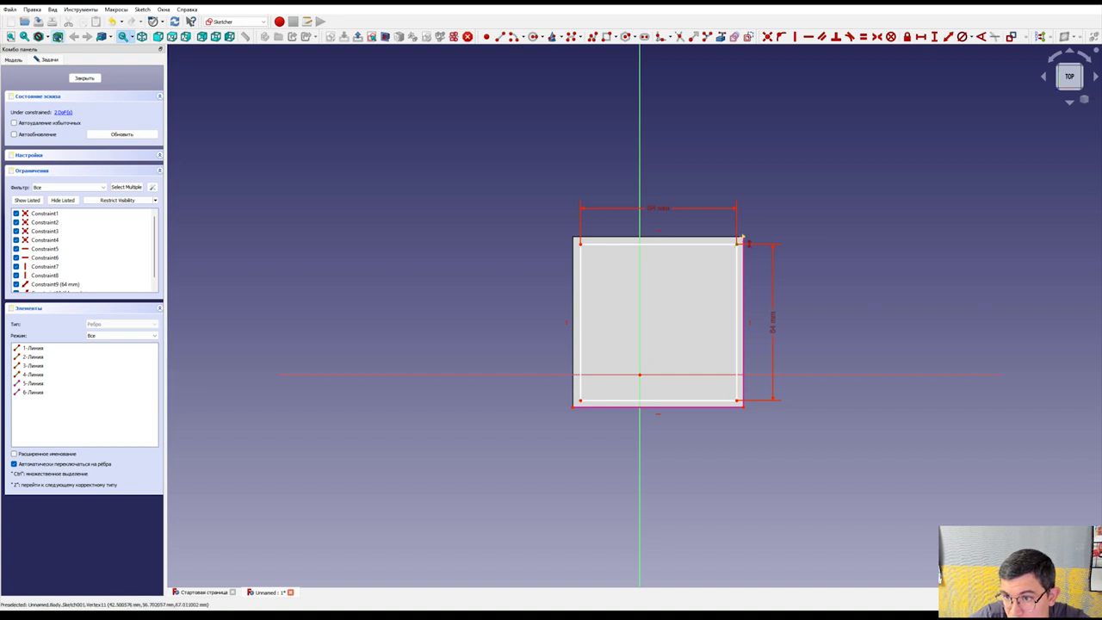
pyautogui.click(742, 240)
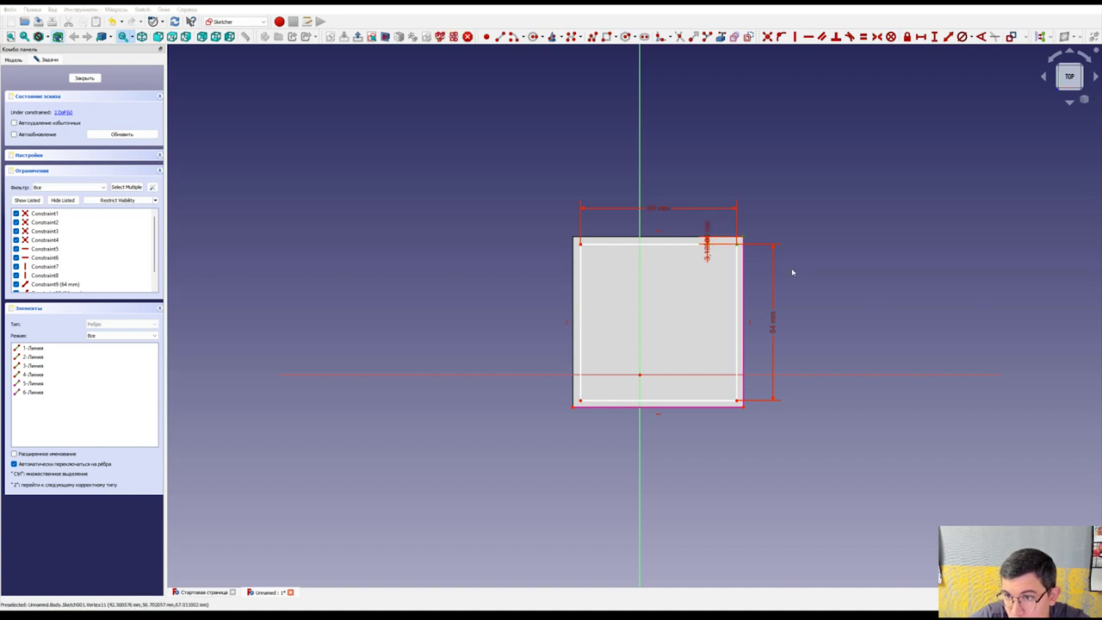
pyautogui.press('Return')
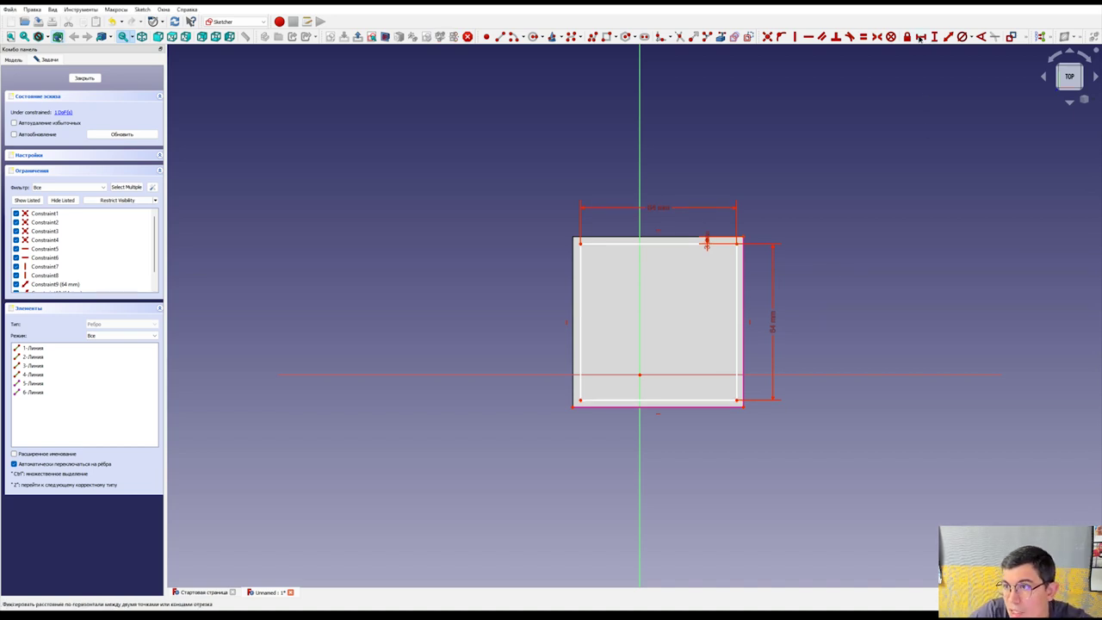
pyautogui.click(737, 403)
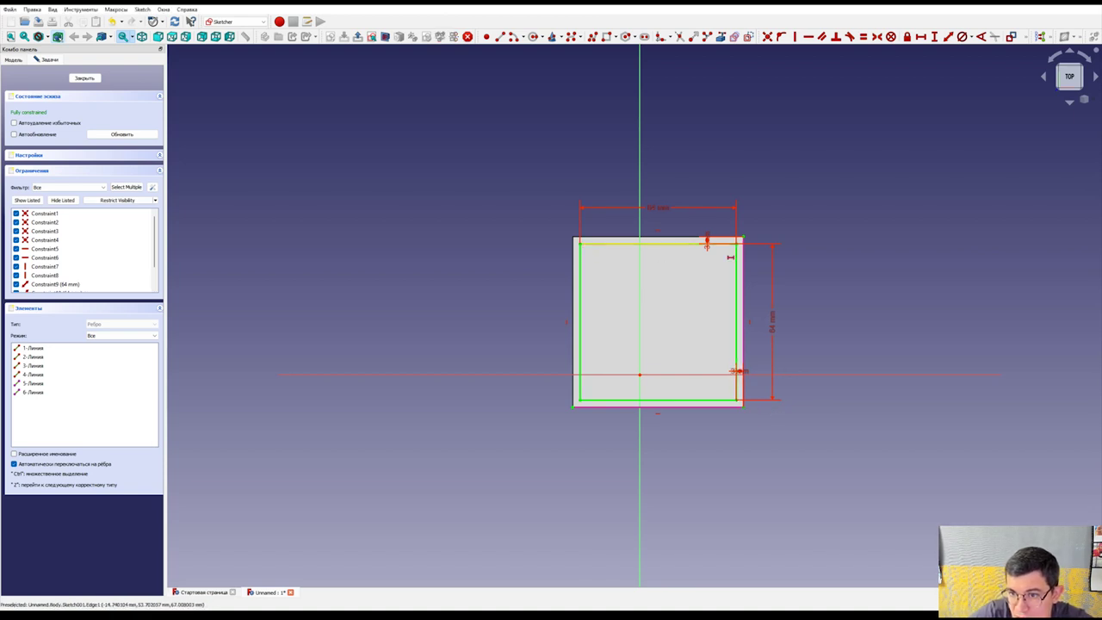
pyautogui.scroll(3, 577, 401)
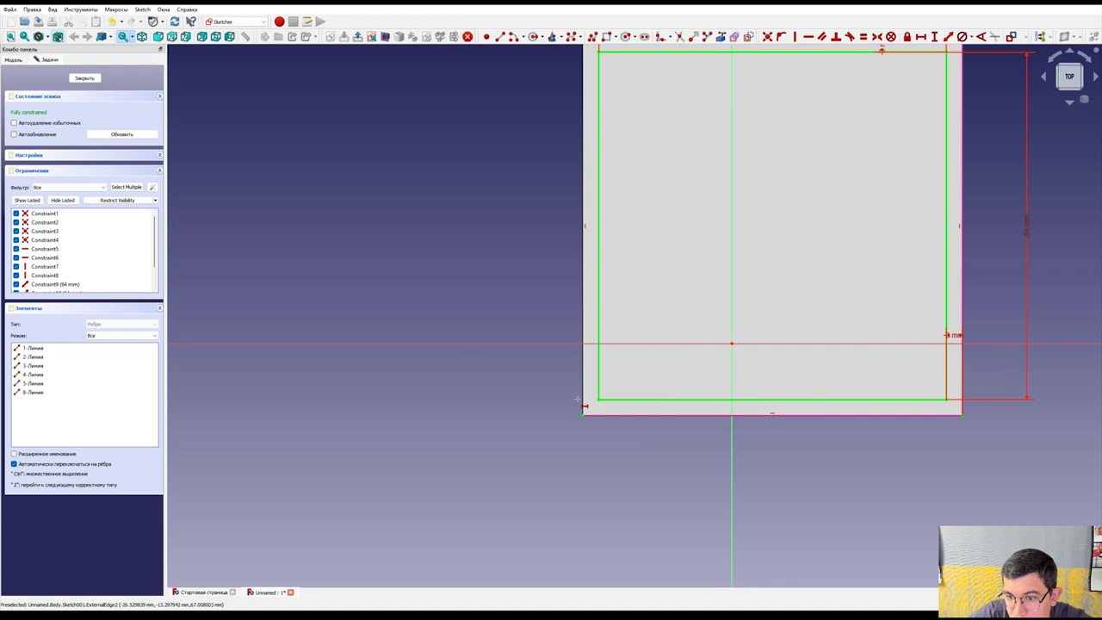
pyautogui.scroll(-2, 578, 399)
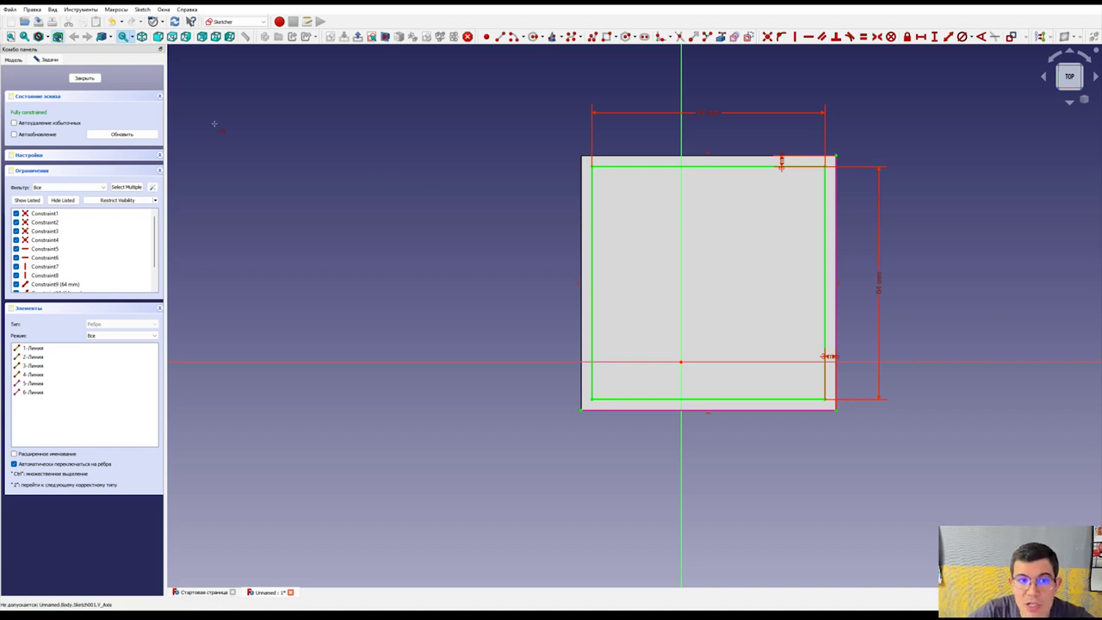
pyautogui.click(88, 79)
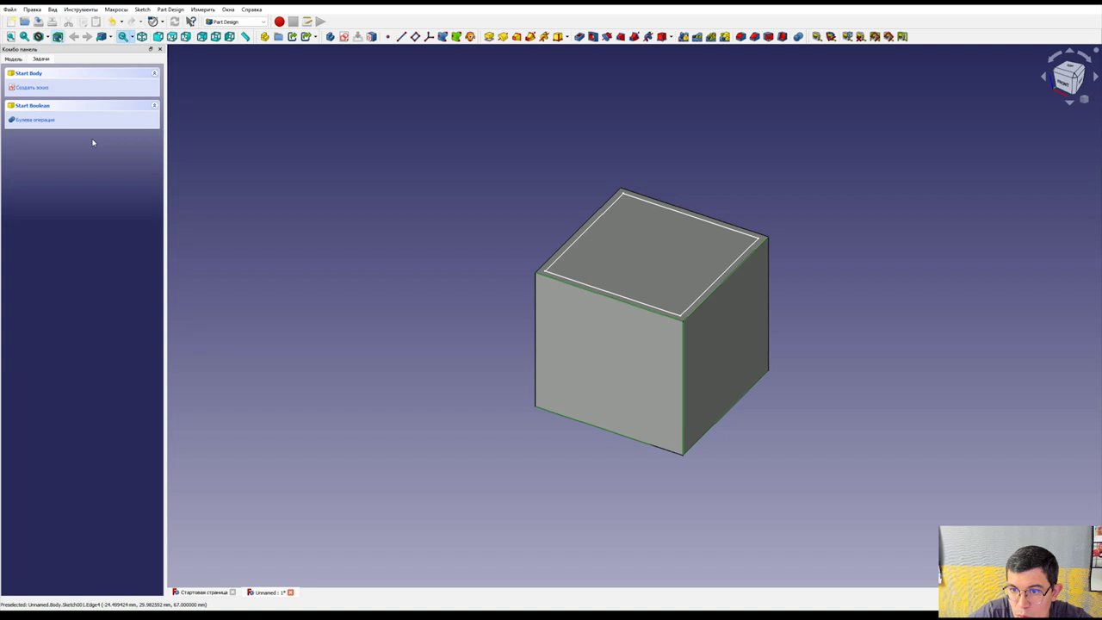
pyautogui.click(632, 199)
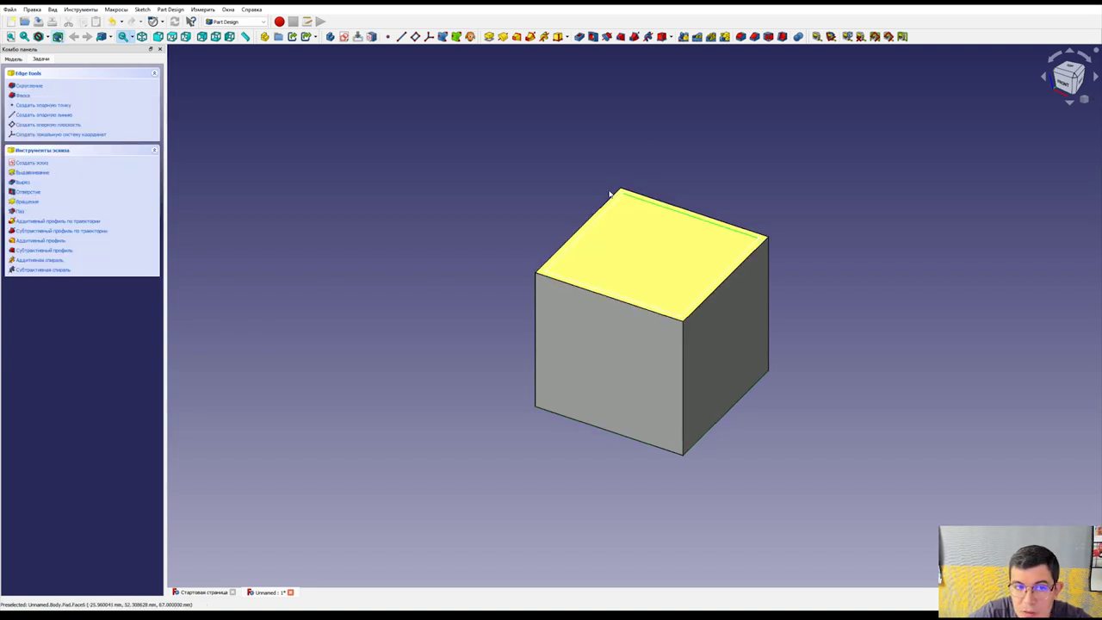
pyautogui.click(543, 172)
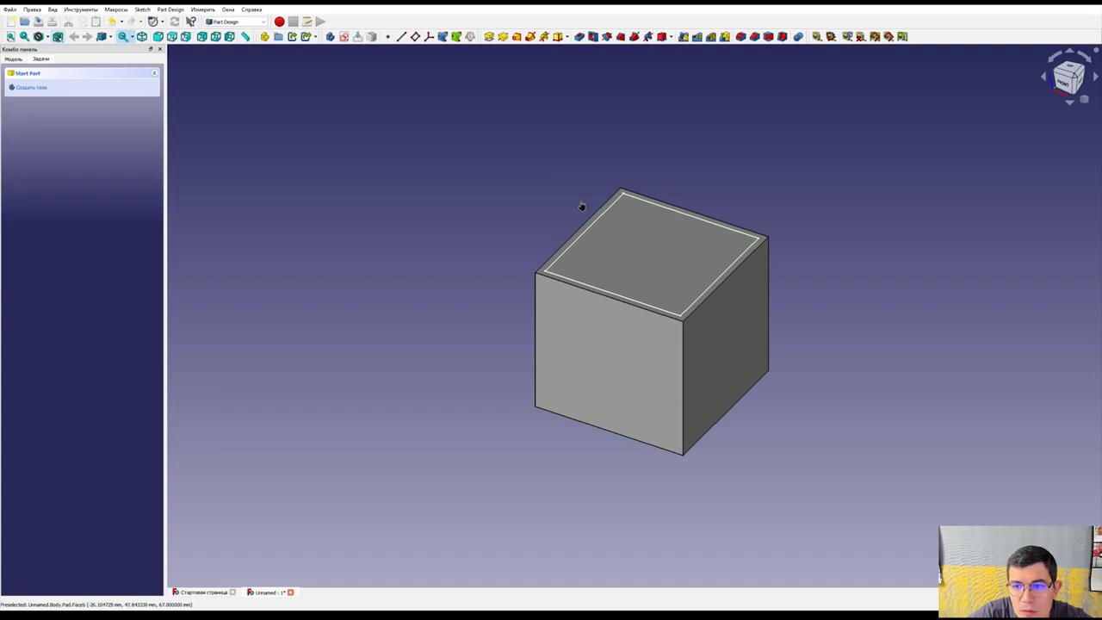
pyautogui.click(757, 317)
pyautogui.click(681, 314)
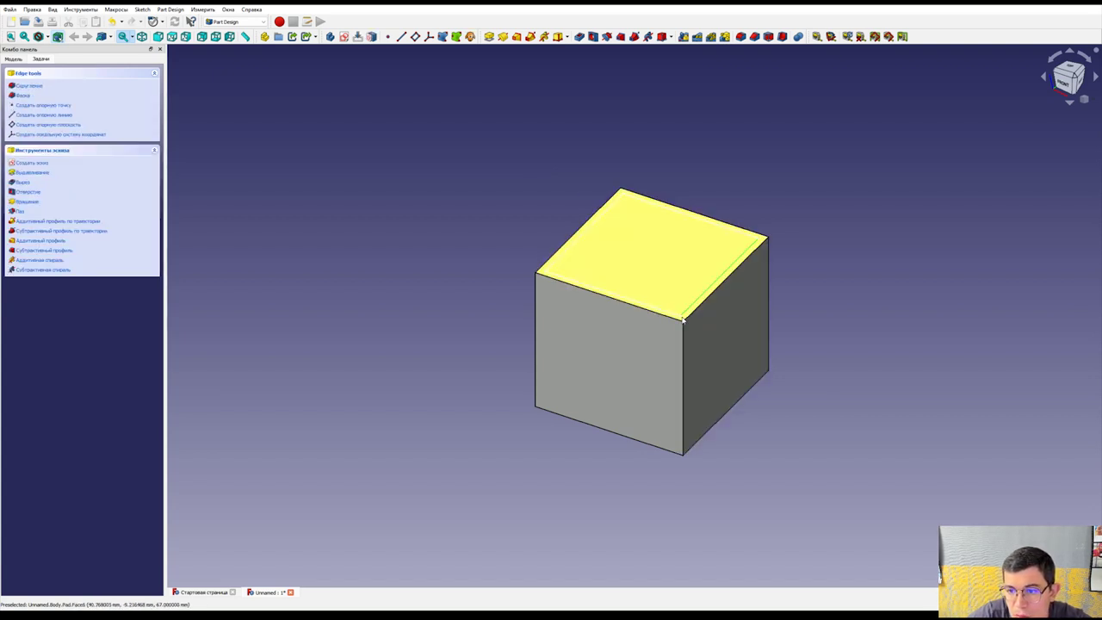
pyautogui.click(676, 319)
pyautogui.click(676, 318)
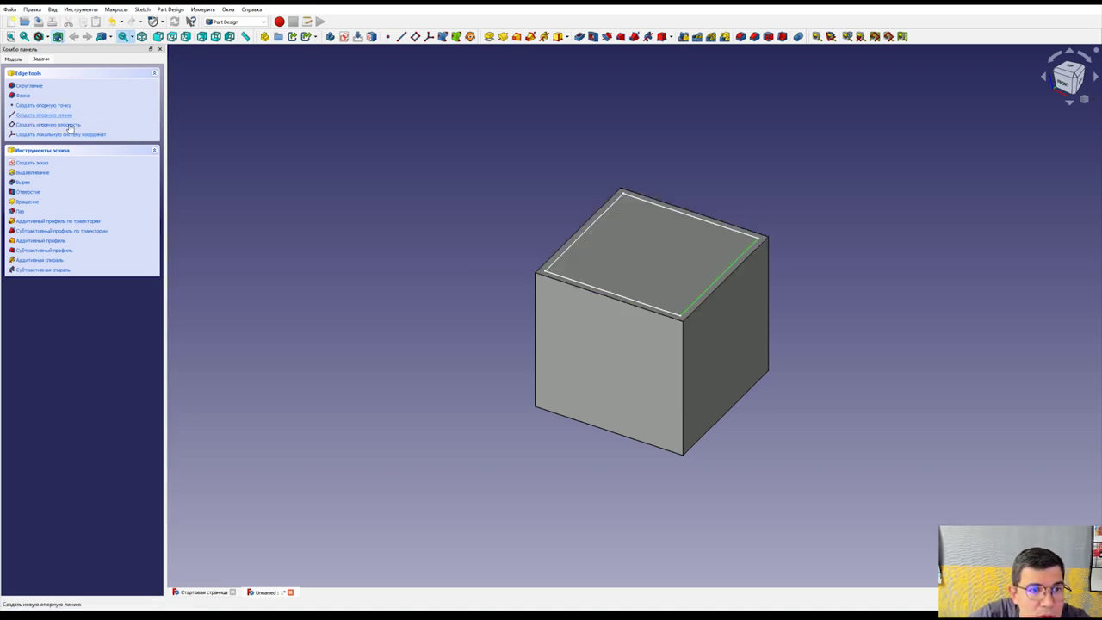
pyautogui.click(29, 173)
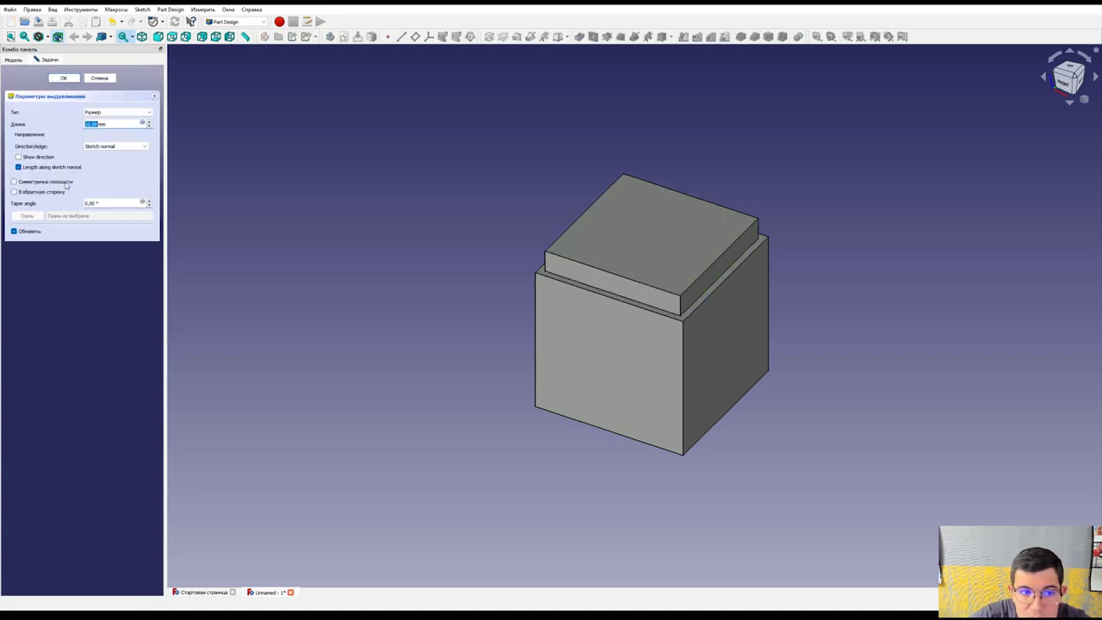
pyautogui.click(97, 78)
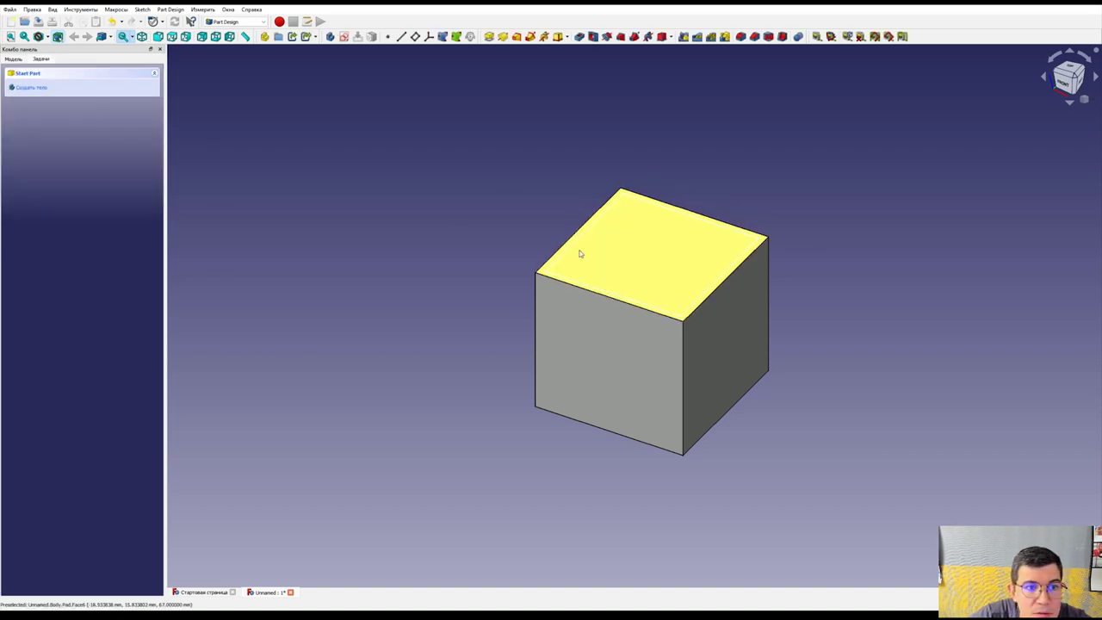
# Step: Select the square sketch and pocket it 64 mm deep into the block
pyautogui.click(572, 248)
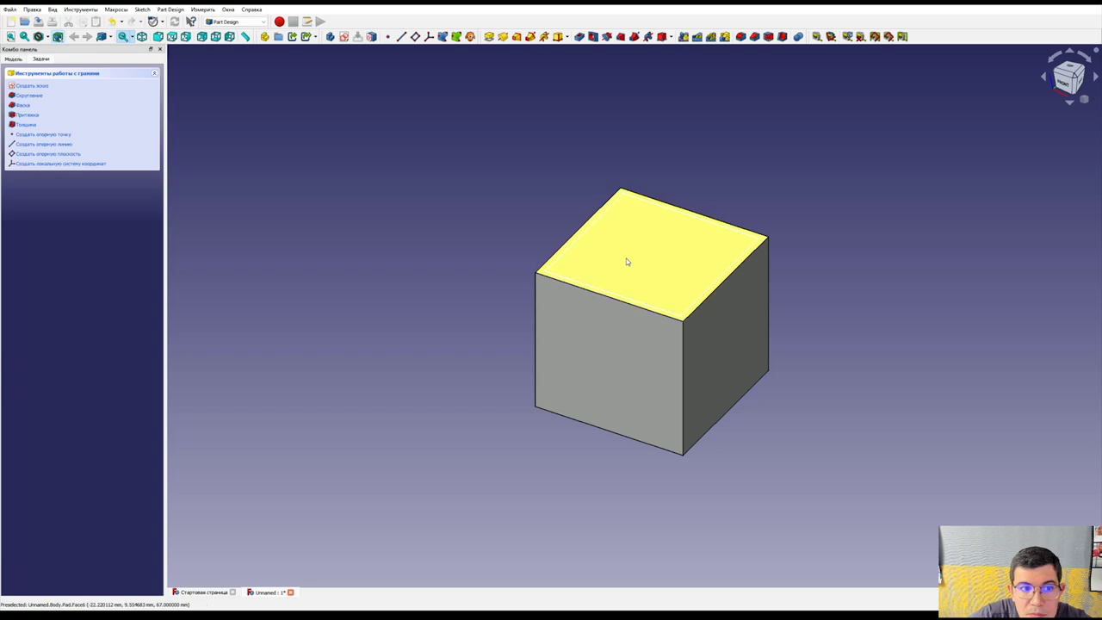
pyautogui.click(572, 247)
pyautogui.click(572, 247)
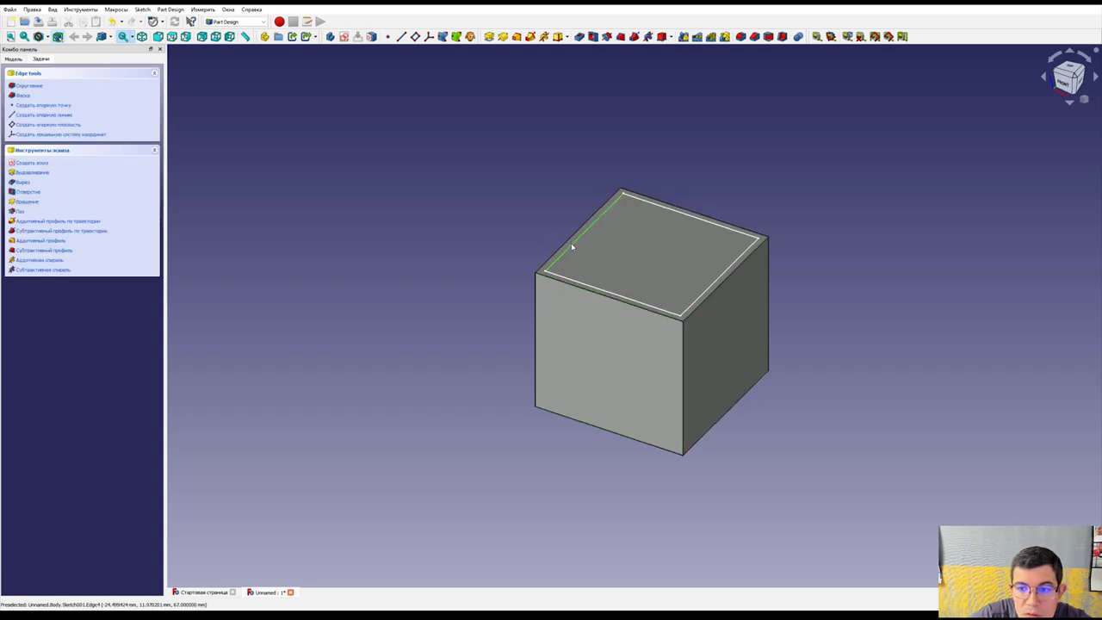
pyautogui.click(22, 183)
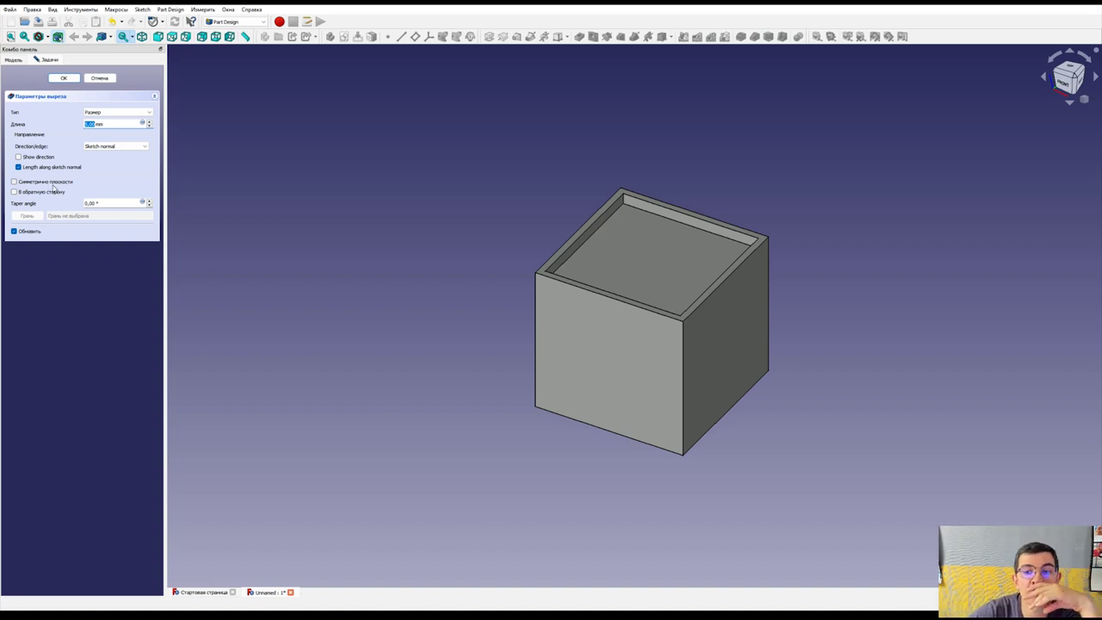
pyautogui.write('6')
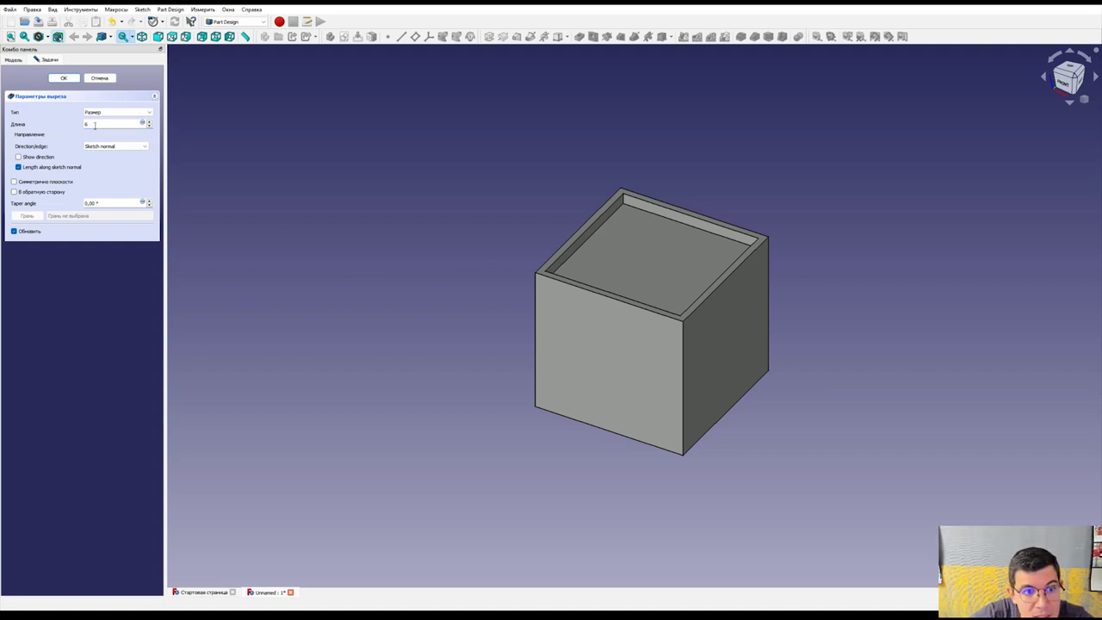
pyautogui.write('4')
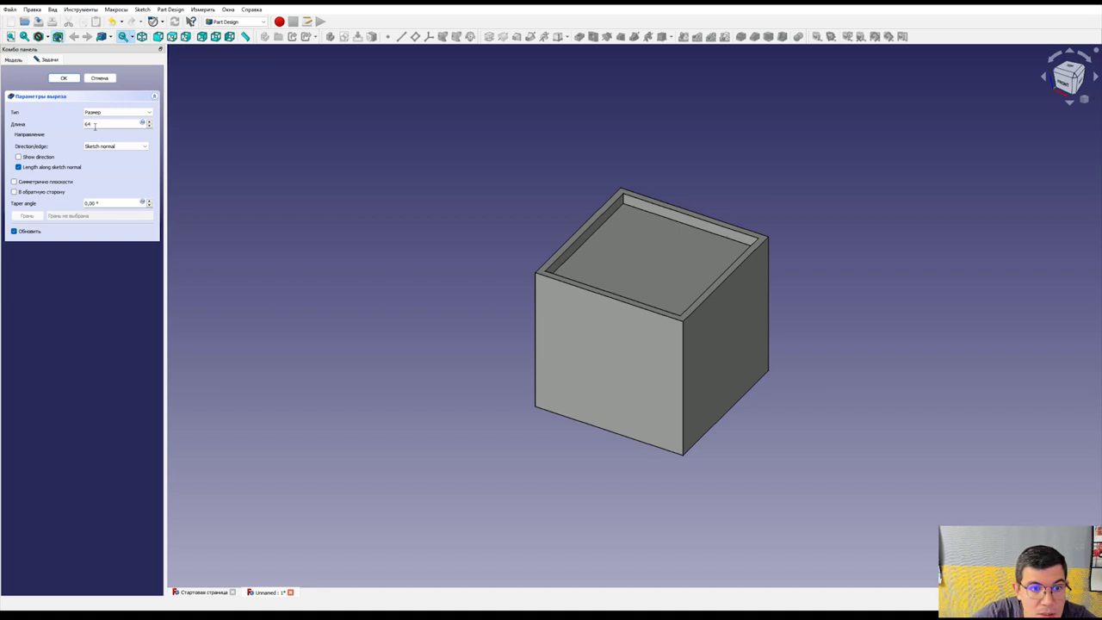
pyautogui.press('Return')
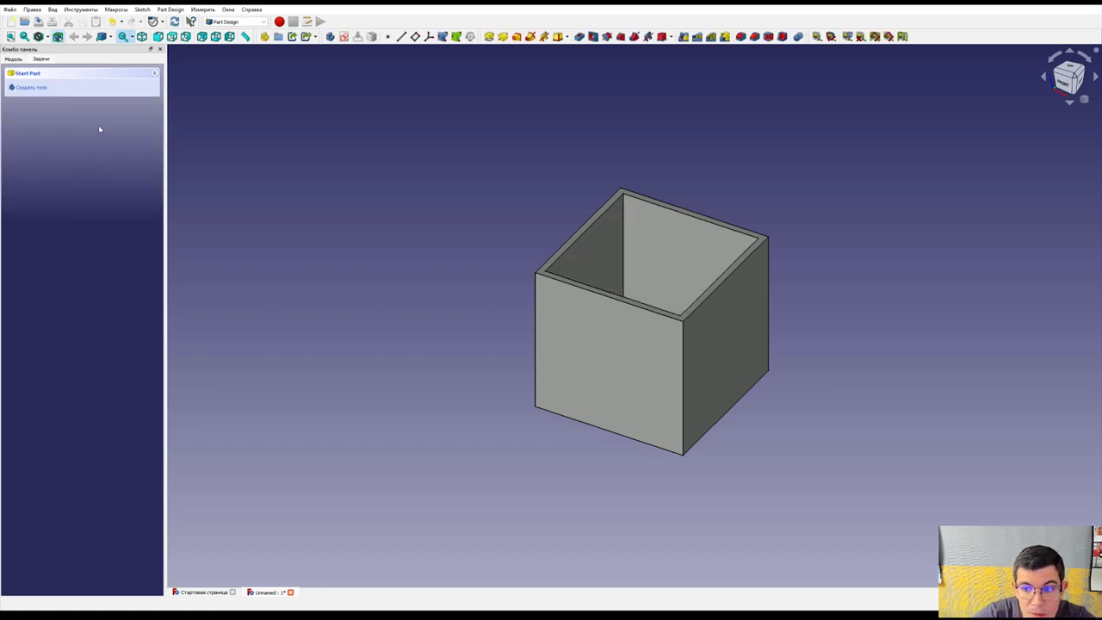
# Step: Tilt the view into the box and open a new sketch on its top rim face
pyautogui.moveTo(572, 293)
pyautogui.mouseDown(button='middle')
pyautogui.moveTo(593, 399)
pyautogui.moveTo(632, 187)
pyautogui.moveTo(657, 175)
pyautogui.moveTo(644, 321)
pyautogui.moveTo(577, 302)
pyautogui.moveTo(563, 266)
pyautogui.moveTo(603, 323)
pyautogui.mouseUp(button='middle')
pyautogui.scroll(1, 604, 322)
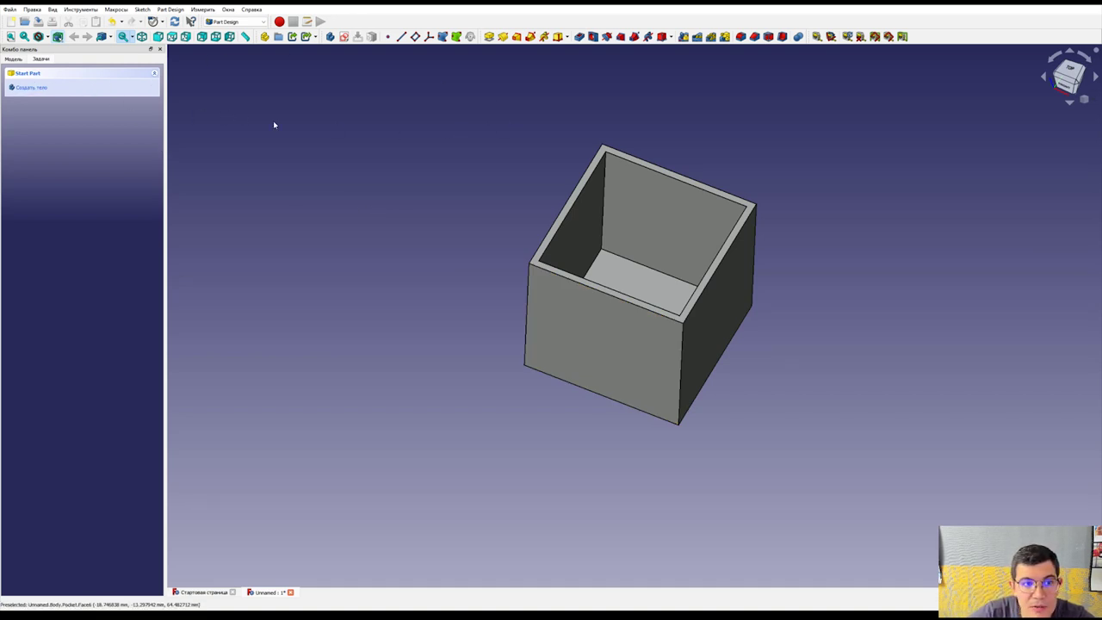
pyautogui.click(548, 242)
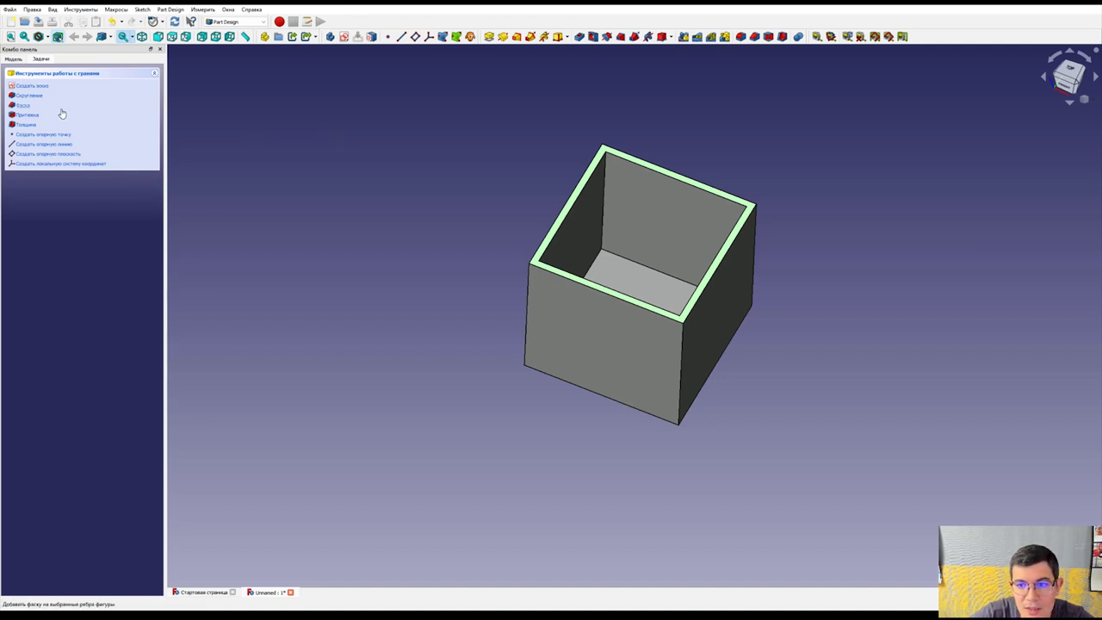
pyautogui.click(43, 86)
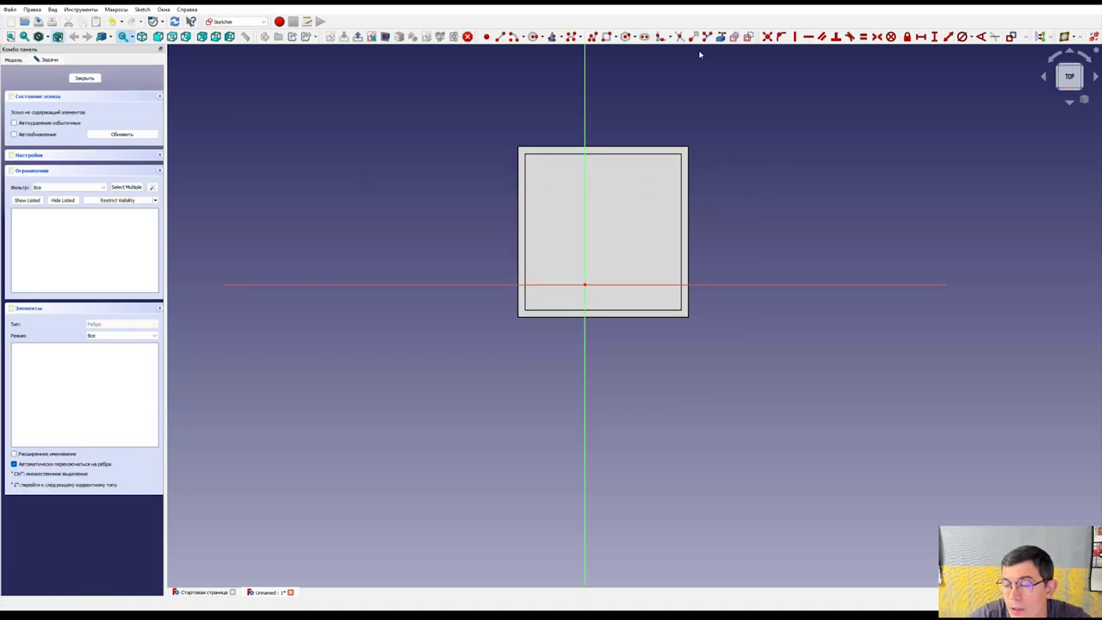
# Step: Draw a small rectangle at the rim's top-left and snap it to the outer corner
pyautogui.click(607, 36)
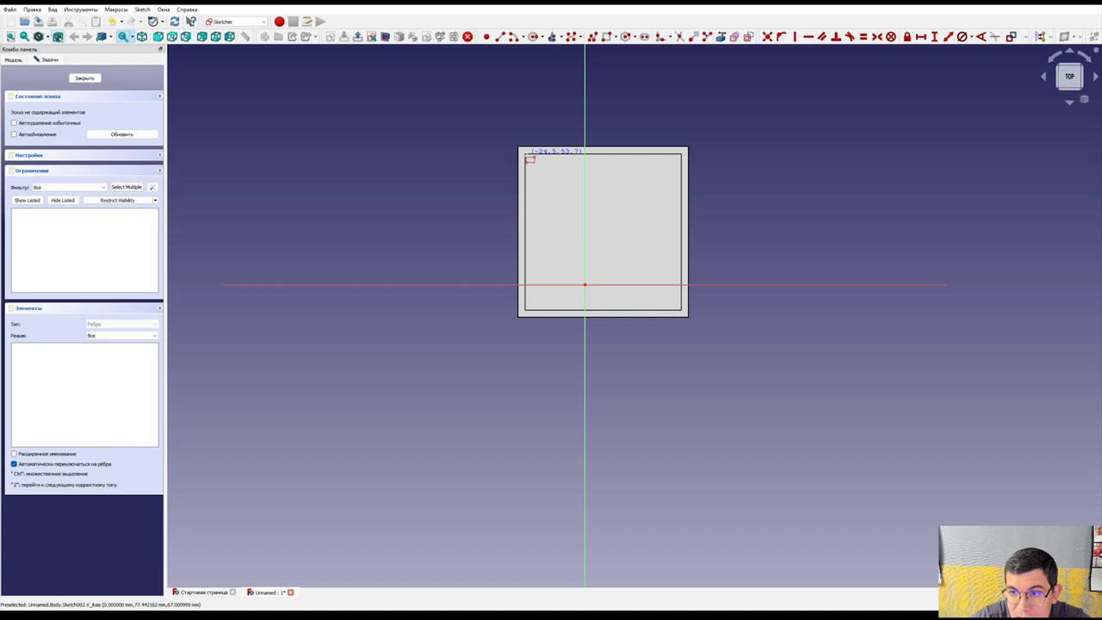
pyautogui.click(529, 159)
pyautogui.click(676, 294)
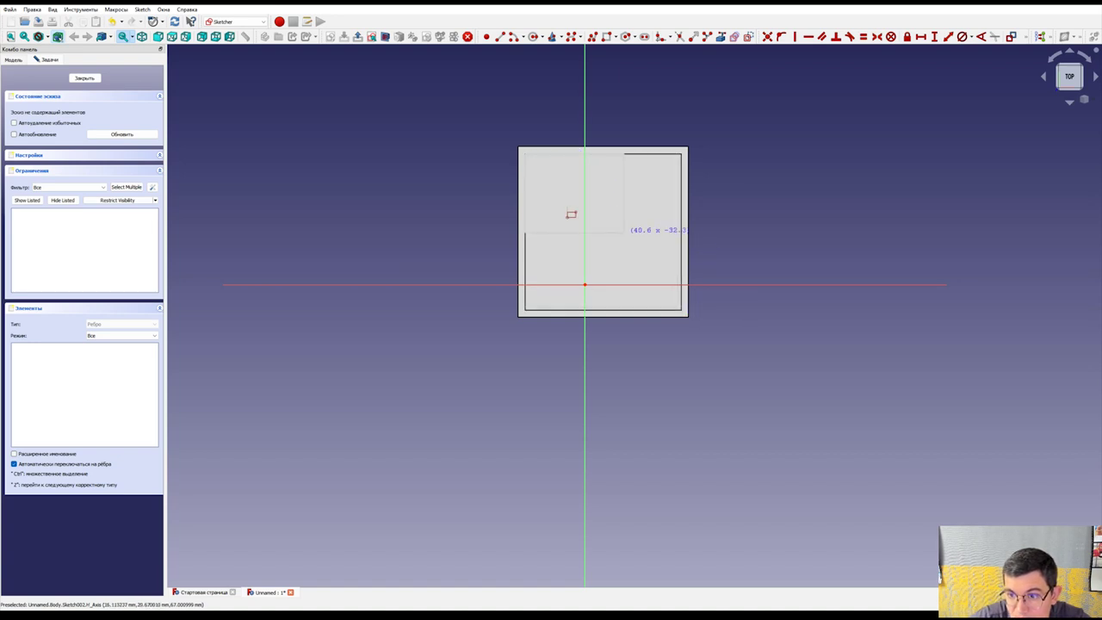
pyautogui.click(551, 179)
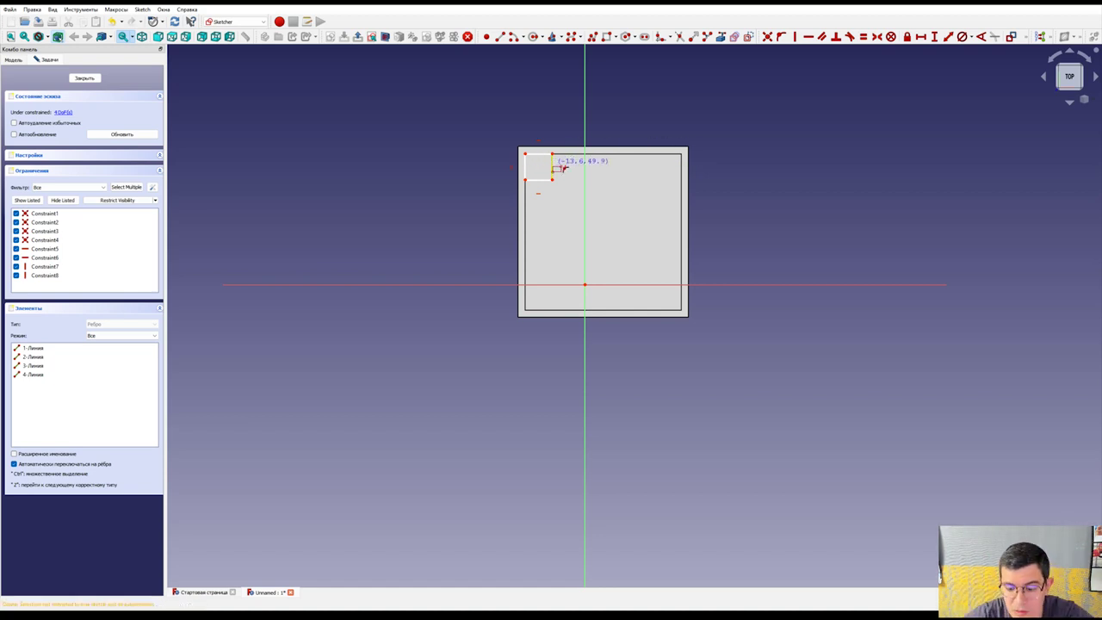
pyautogui.moveTo(505, 129); pyautogui.dragTo(584, 201)
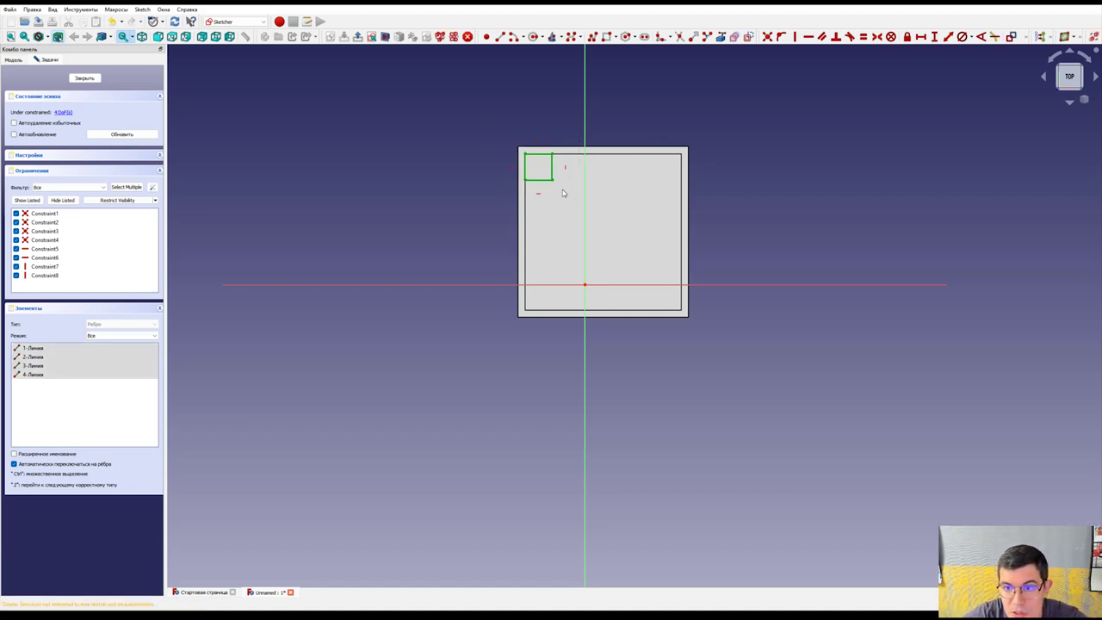
pyautogui.moveTo(523, 155); pyautogui.dragTo(520, 151)
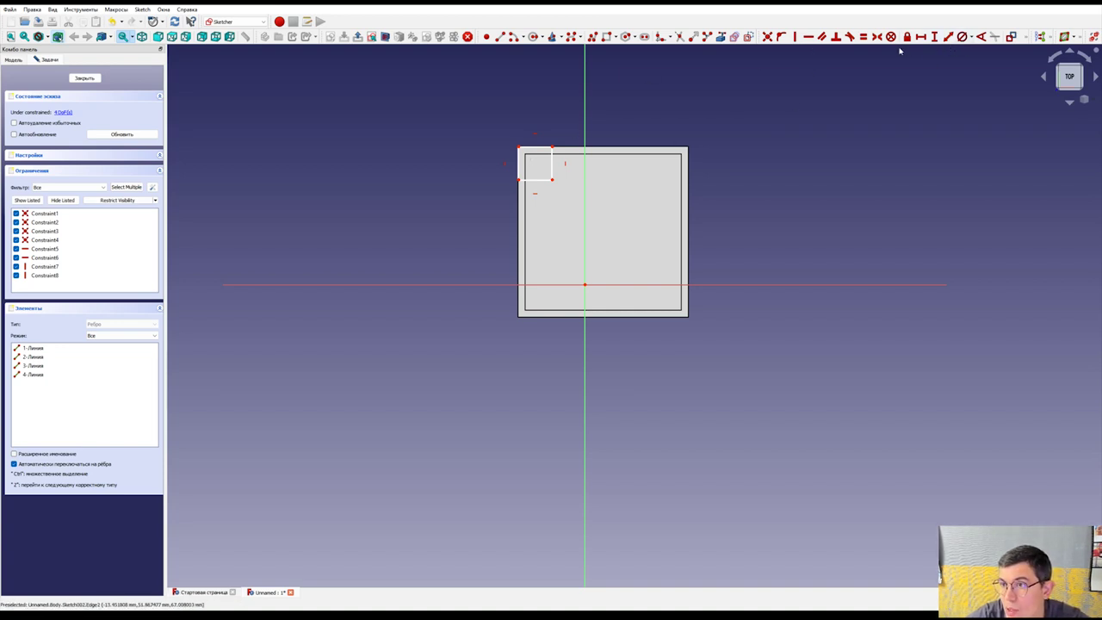
# Step: Dimension the small rectangle's vertical and top edges to make a 6 mm square
pyautogui.click(948, 37)
pyautogui.click(553, 166)
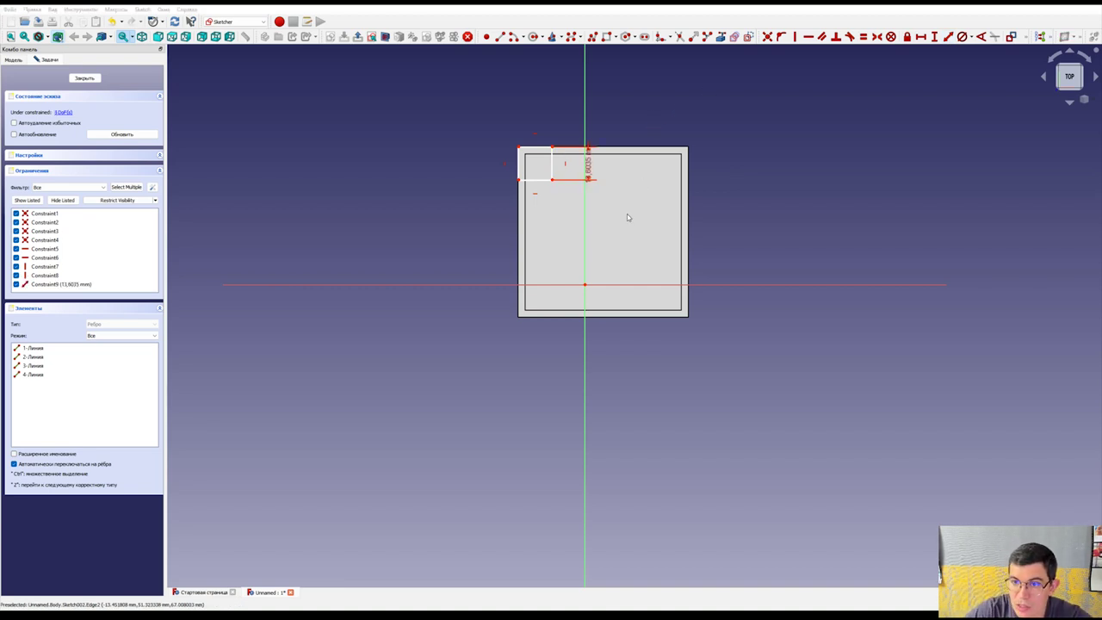
pyautogui.click(533, 163)
pyautogui.press('Return')
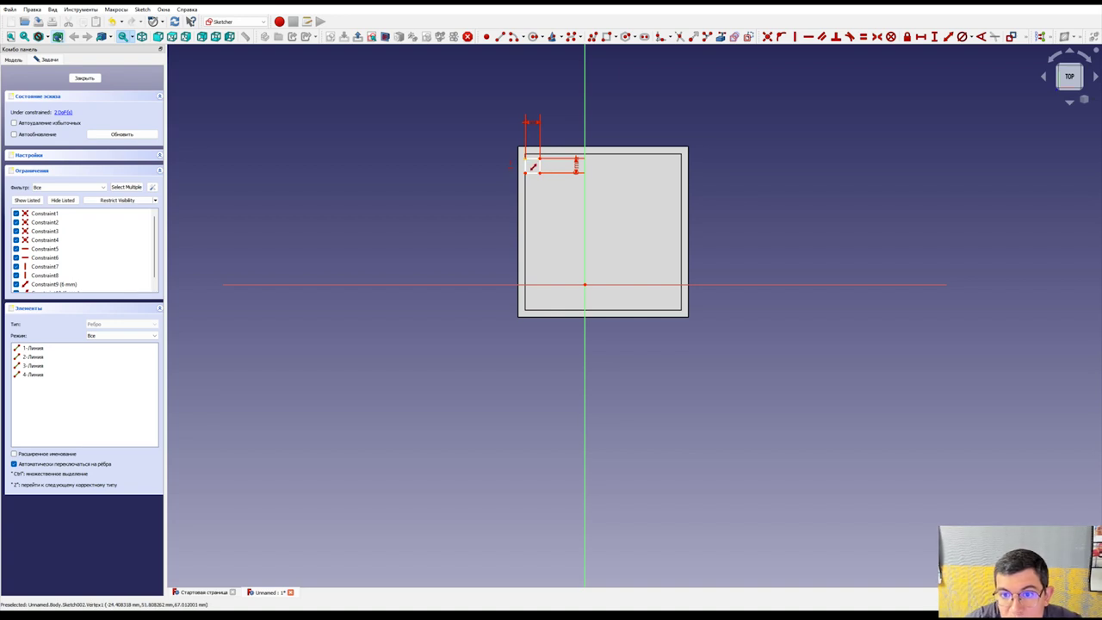
# Step: Move the small square to the box's outer top-left corner
pyautogui.scroll(5, 532, 164)
pyautogui.scroll(6, 508, 135)
pyautogui.scroll(6, 495, 134)
pyautogui.scroll(-4, 464, 168)
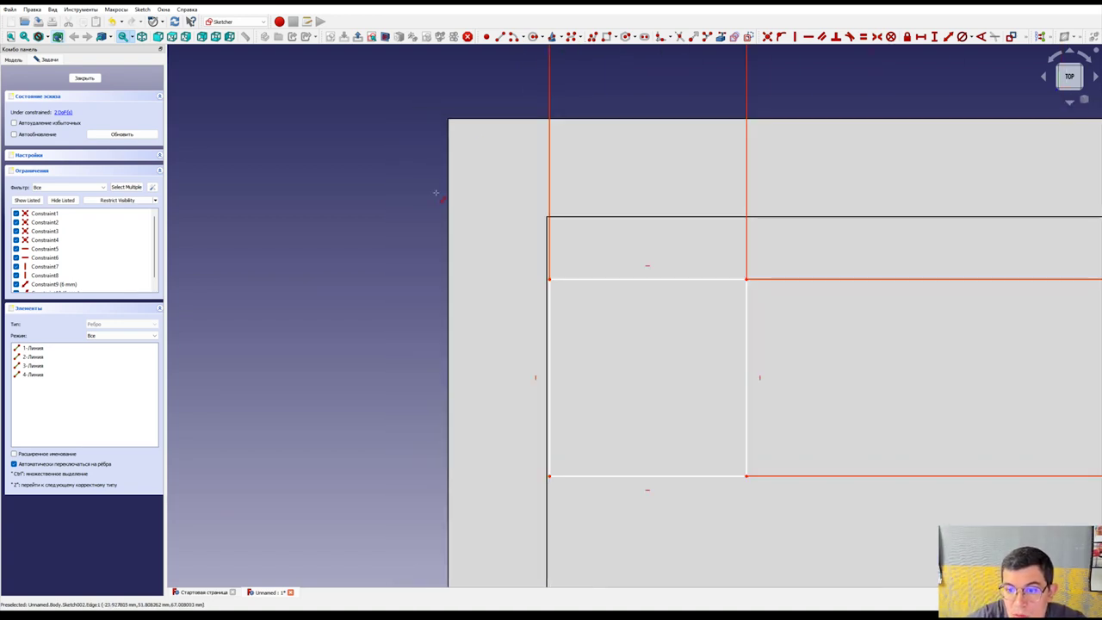
pyautogui.moveTo(394, 222); pyautogui.dragTo(866, 528)
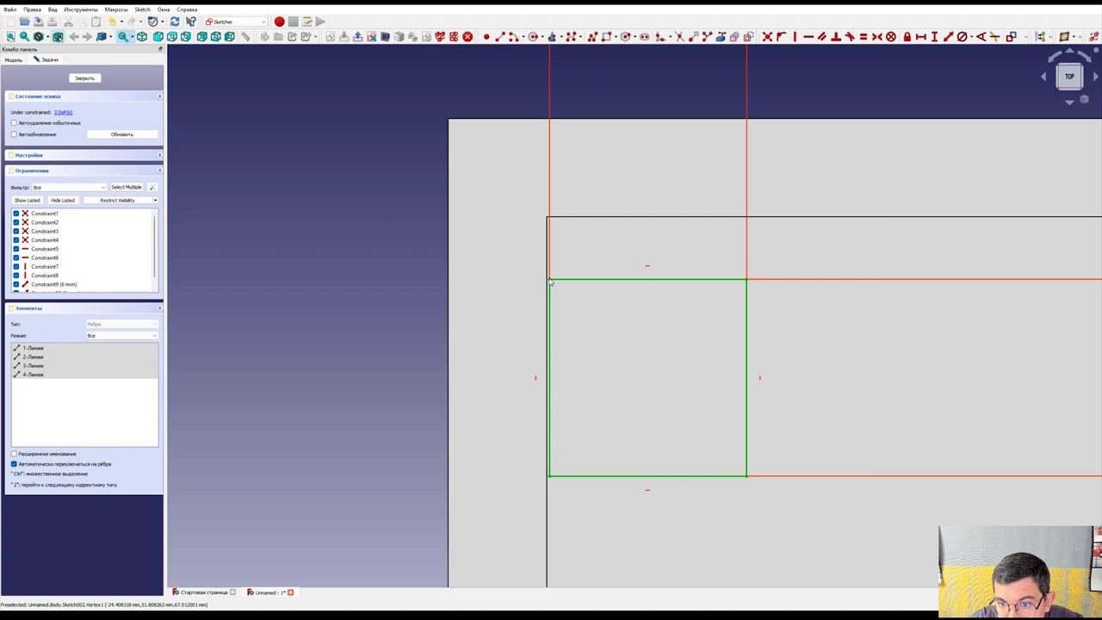
pyautogui.moveTo(536, 255); pyautogui.dragTo(449, 125)
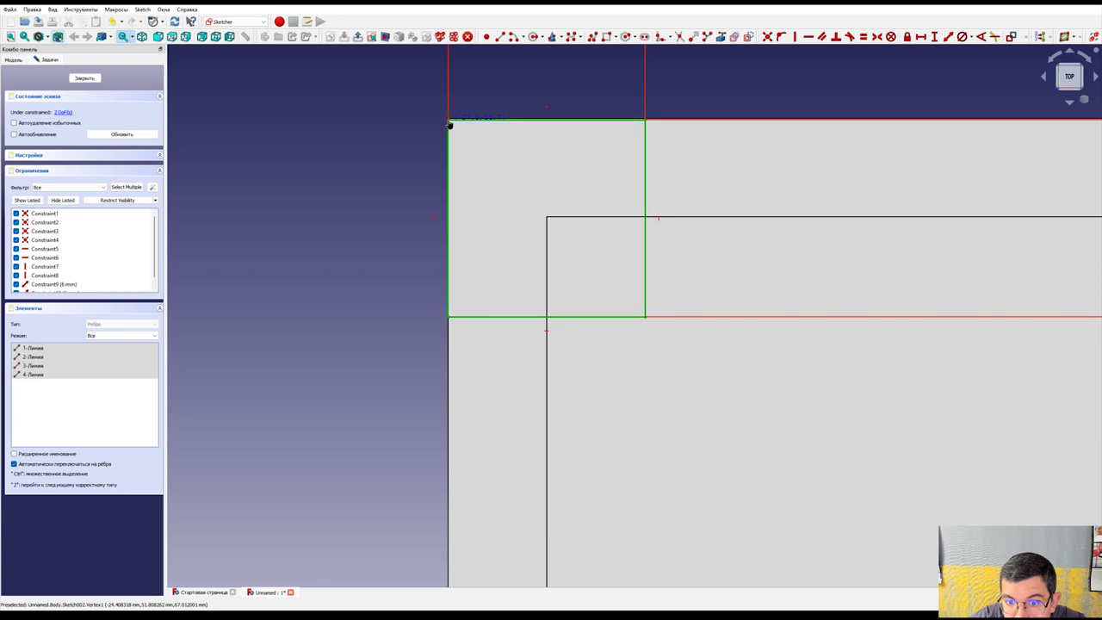
pyautogui.click(413, 140)
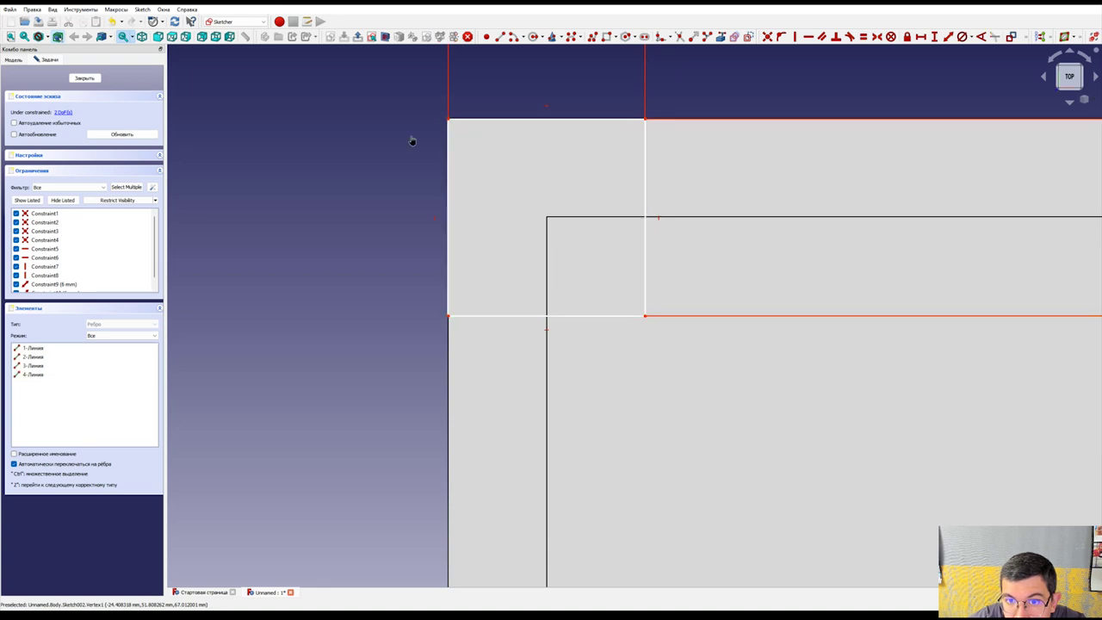
pyautogui.scroll(-2, 419, 173)
pyautogui.scroll(-3, 418, 171)
pyautogui.scroll(-2, 405, 194)
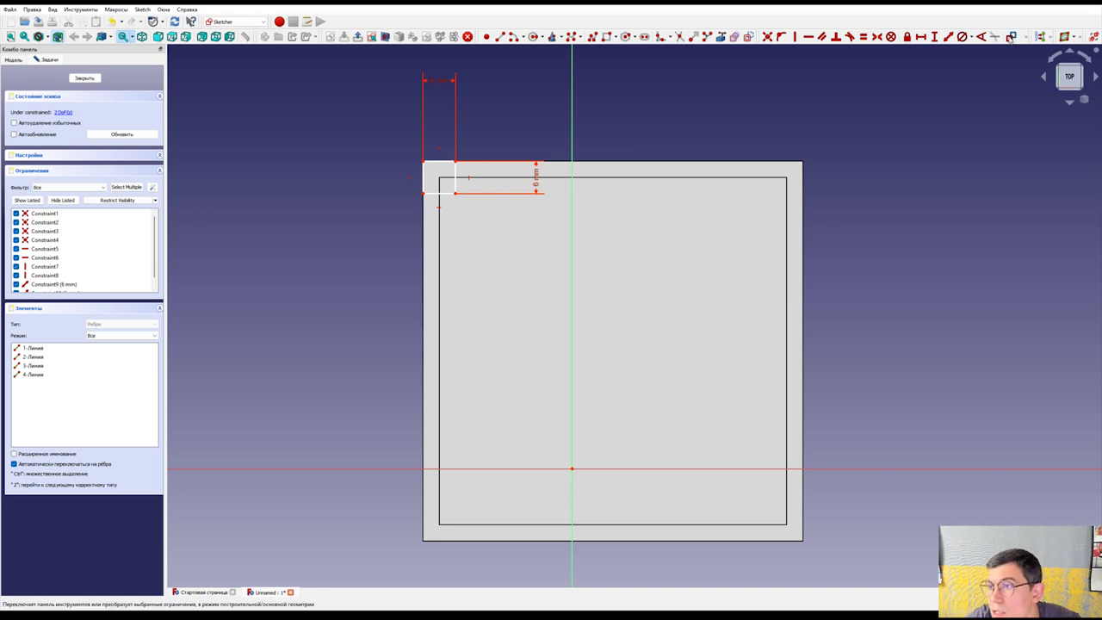
# Step: Select the corner square's edges and attempt a Carbon Copy from another sketch
pyautogui.click(433, 163)
pyautogui.moveTo(382, 143); pyautogui.dragTo(486, 237)
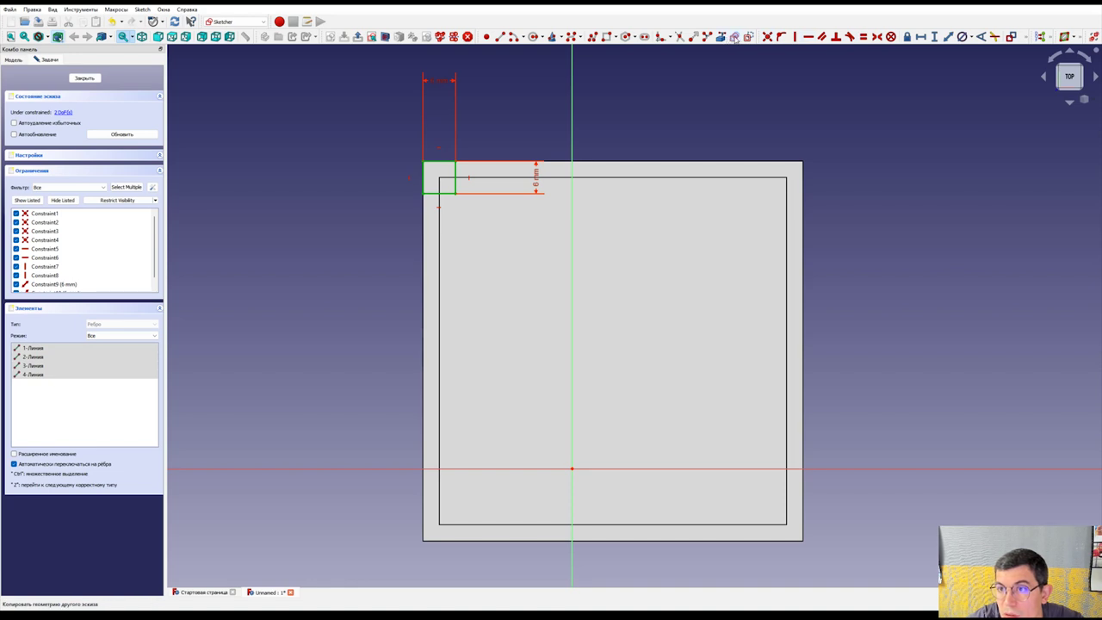
pyautogui.click(734, 37)
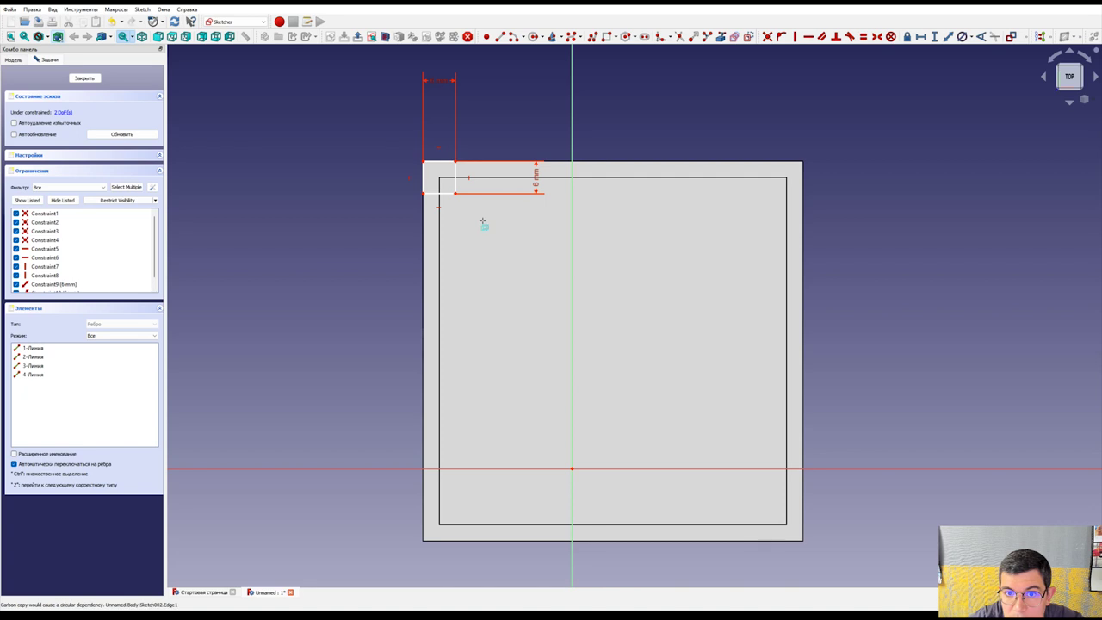
# Step: Close the corner-square sketch and return to the 3D box view
pyautogui.press('Escape')
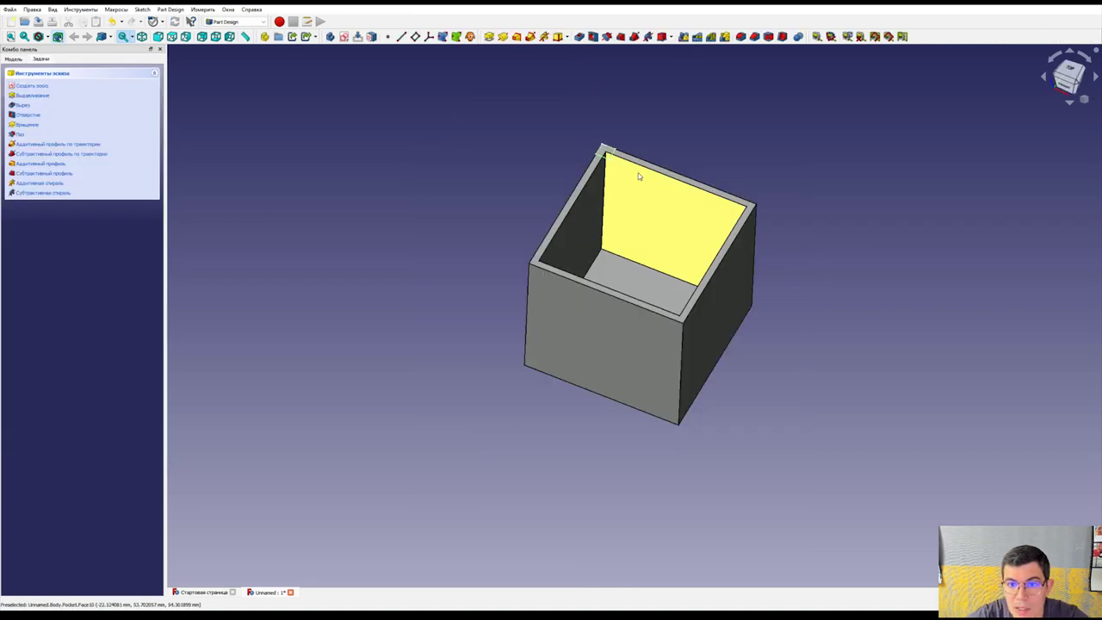
pyautogui.scroll(3, 611, 155)
pyautogui.scroll(3, 607, 189)
pyautogui.scroll(-3, 605, 197)
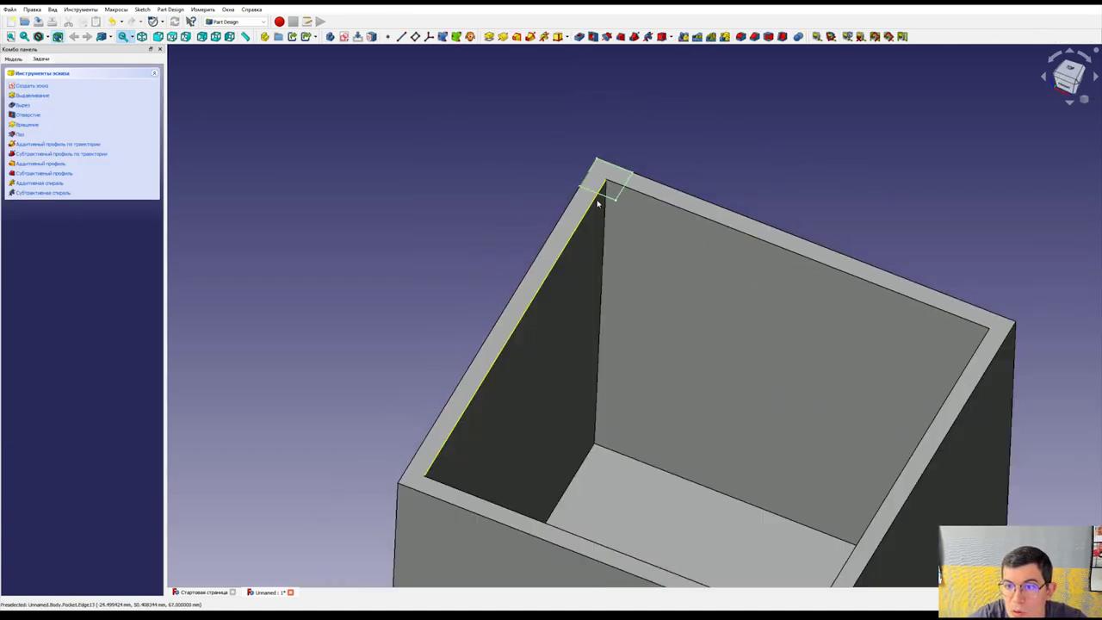
pyautogui.scroll(-1, 606, 199)
# Step: Select the corner-square sketch, trial a Pad and cancel it, then reselect the sketch
pyautogui.click(606, 199)
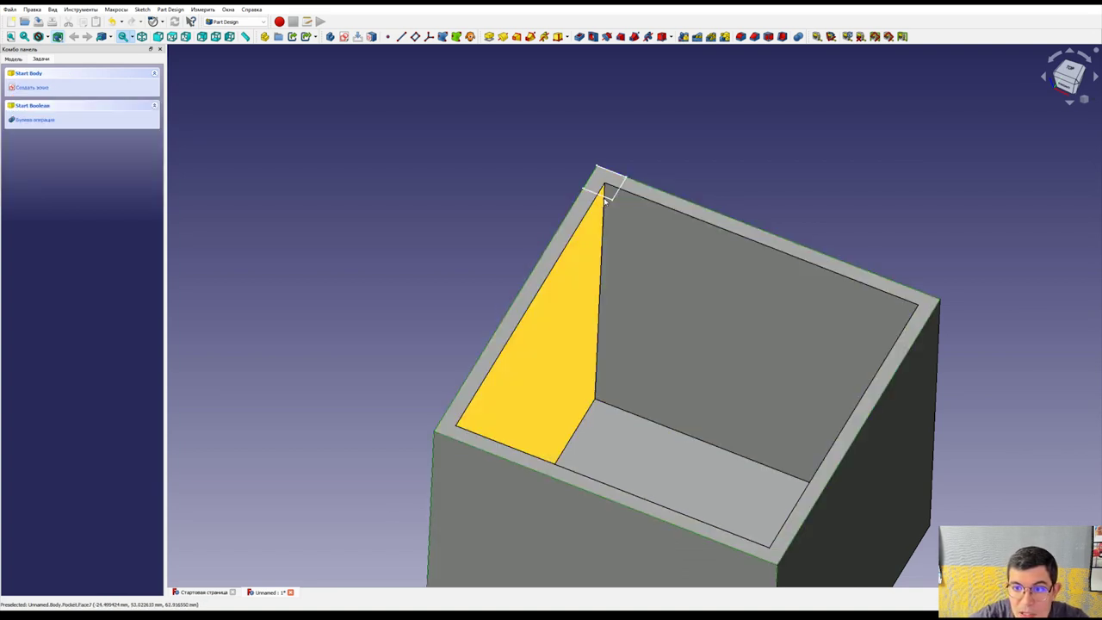
pyautogui.click(606, 198)
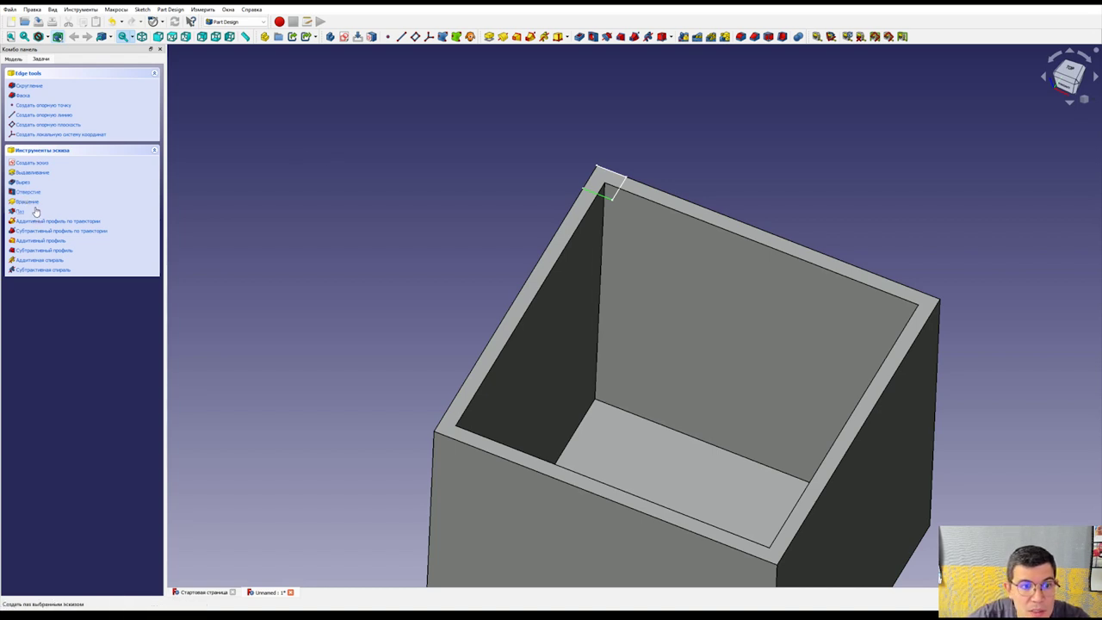
pyautogui.click(36, 173)
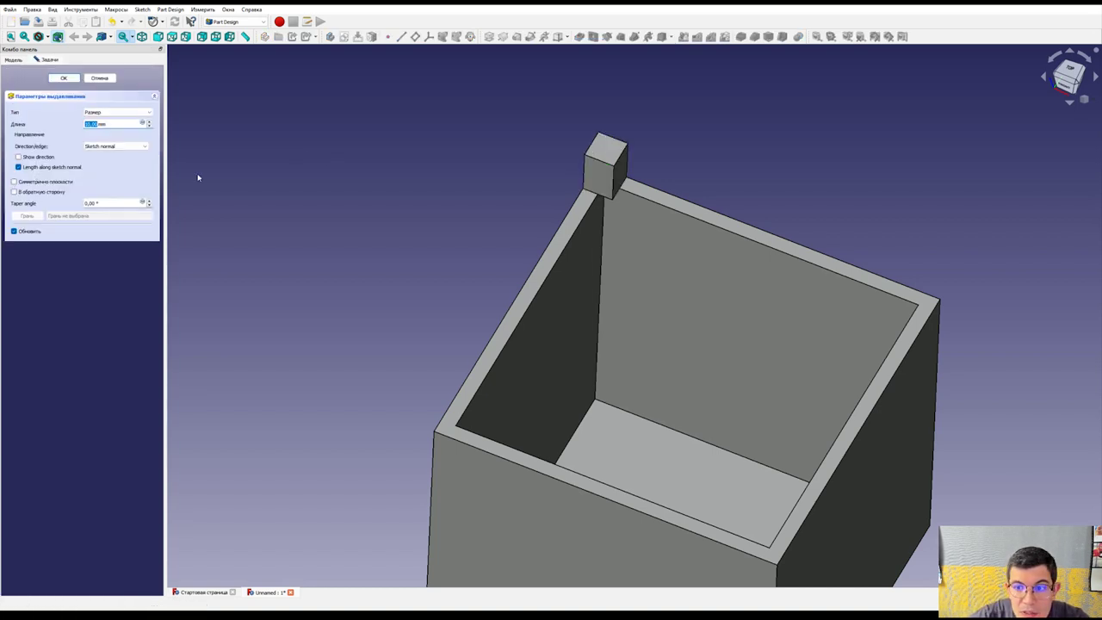
pyautogui.click(105, 80)
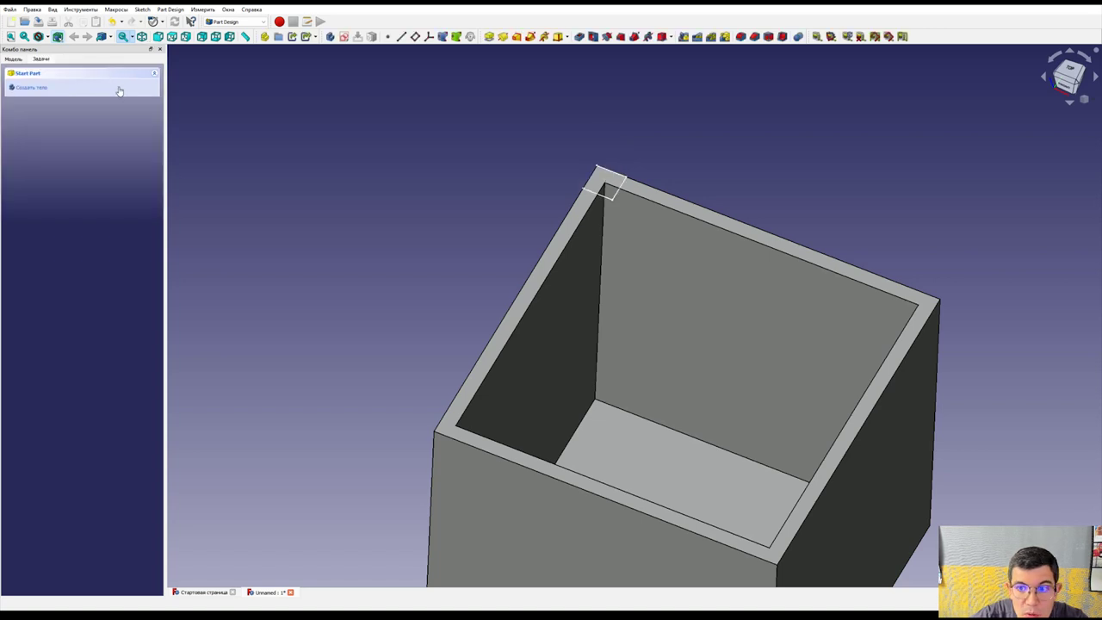
pyautogui.click(606, 192)
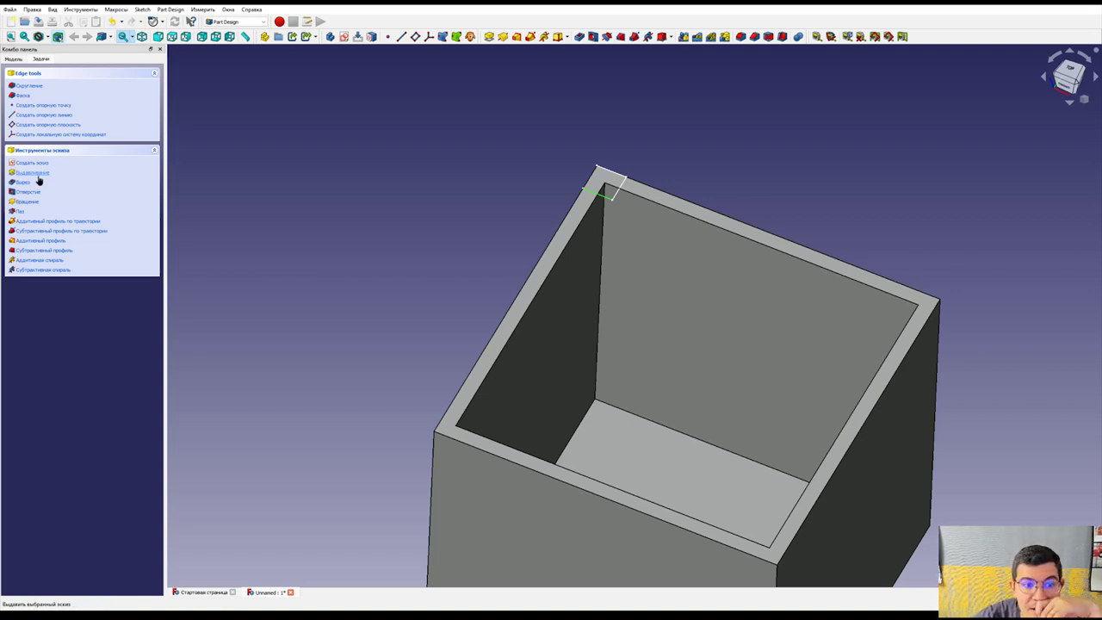
# Step: Pad the corner square reversed, 6 mm downward into the box
pyautogui.click(32, 172)
pyautogui.click(628, 227)
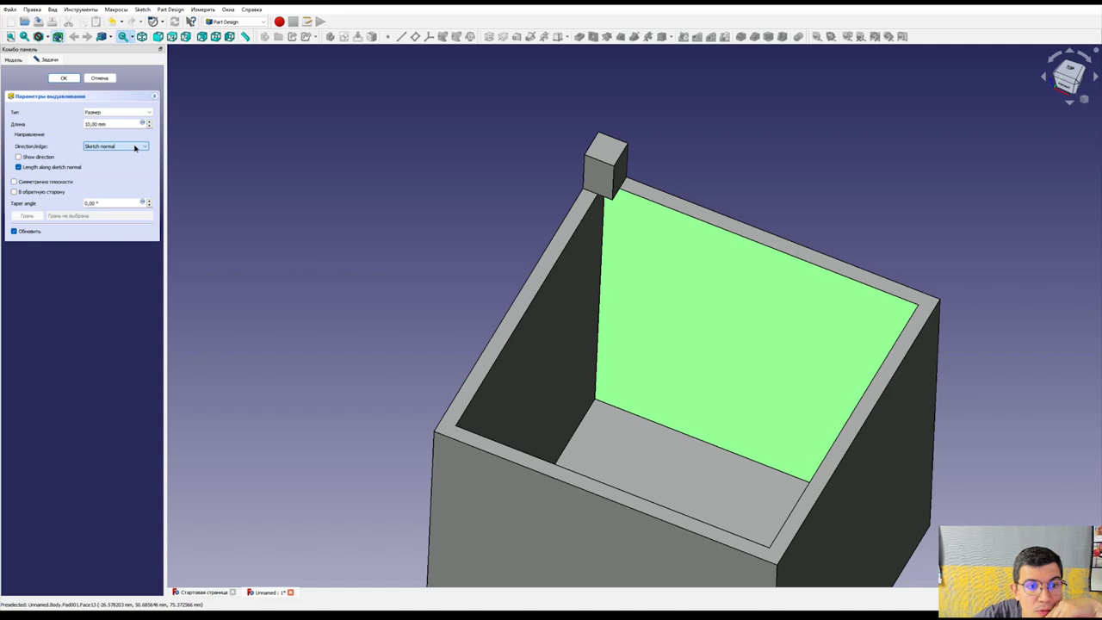
pyautogui.click(51, 193)
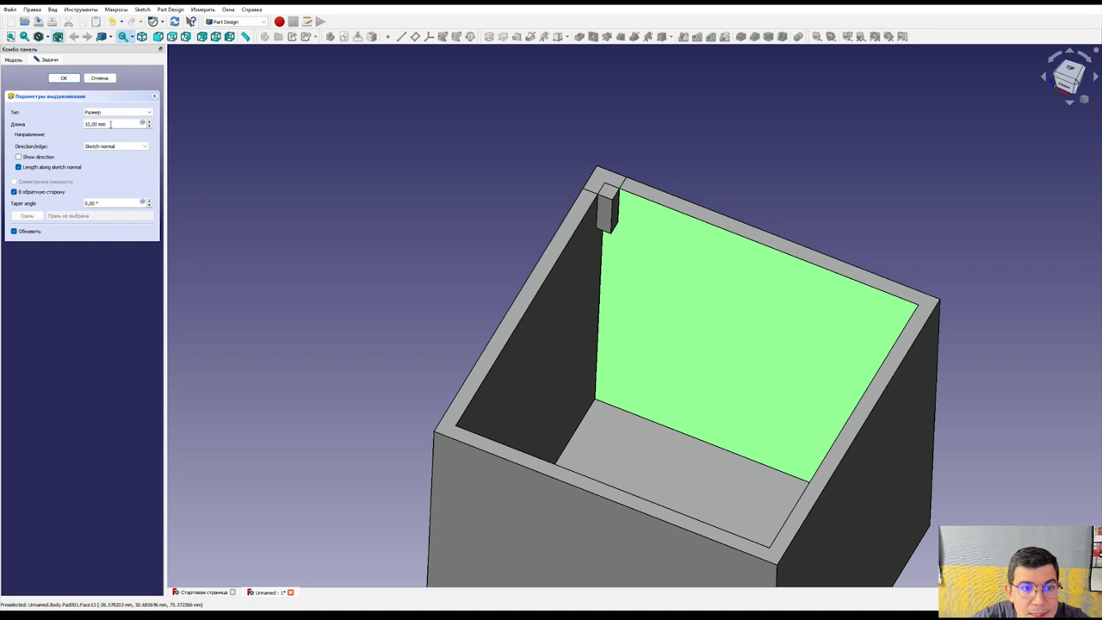
pyautogui.moveTo(125, 124); pyautogui.dragTo(54, 133)
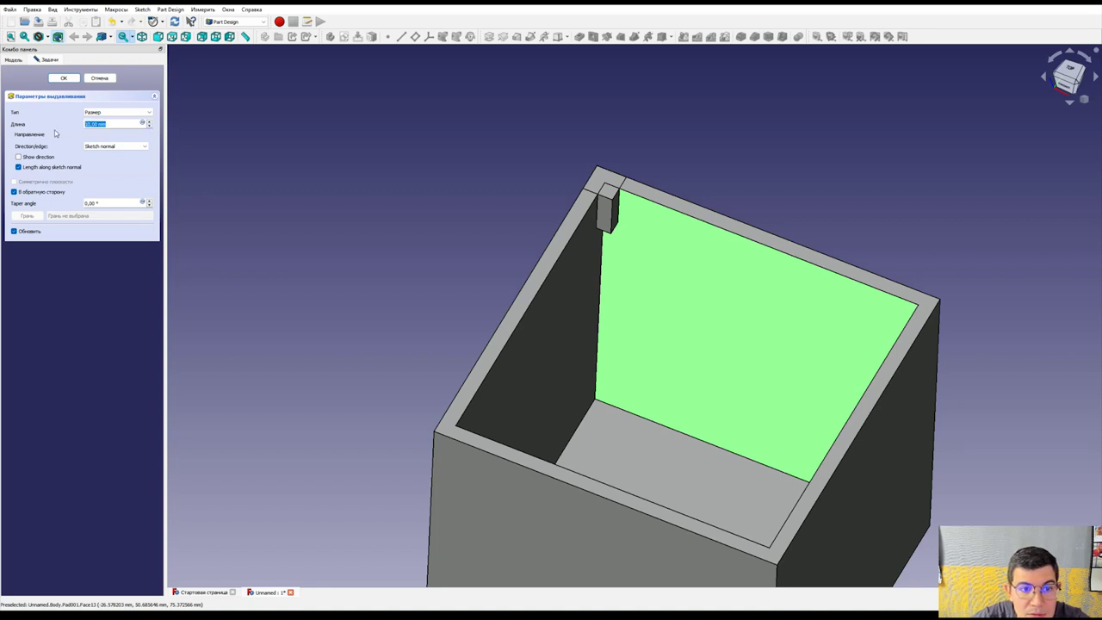
pyautogui.write('6')
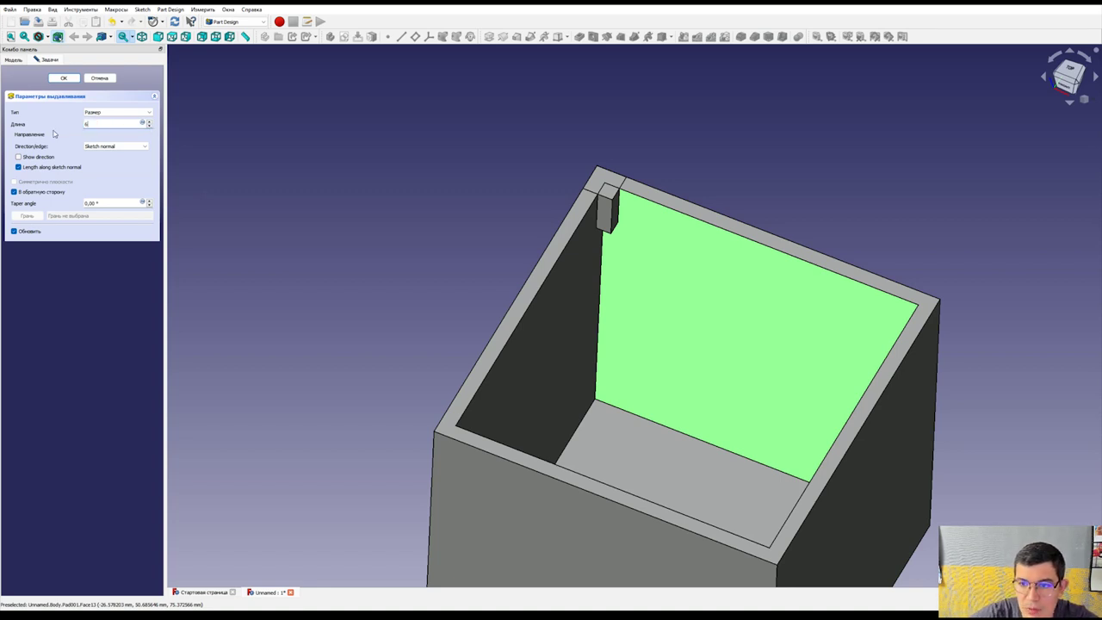
pyautogui.press('Return')
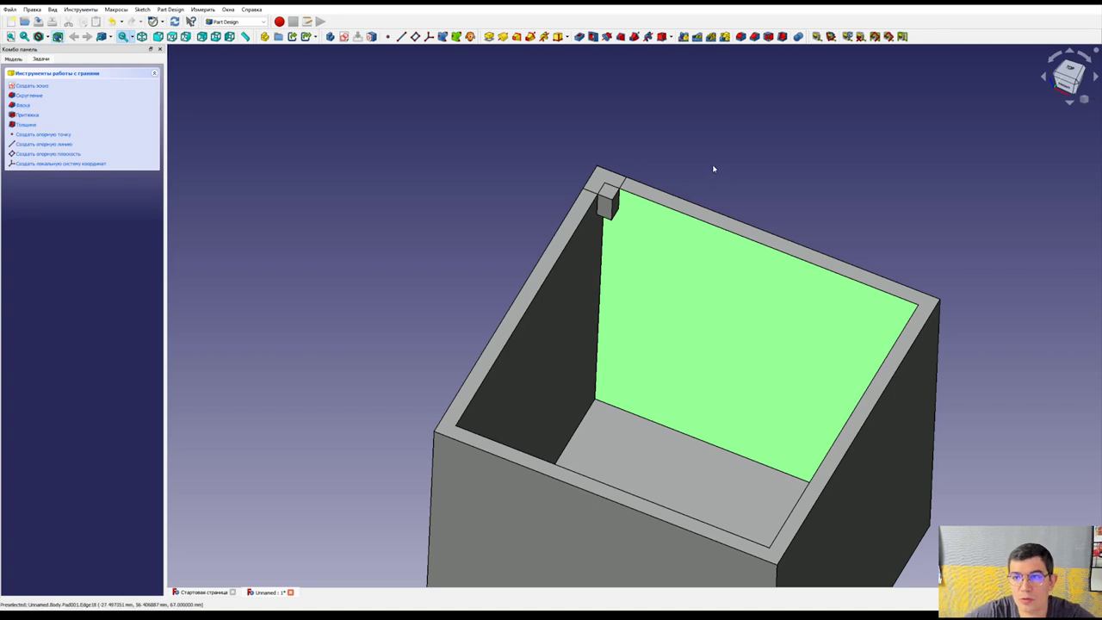
# Step: Select the box's top rim face and create a new sketch on it
pyautogui.click(729, 148)
pyautogui.click(607, 207)
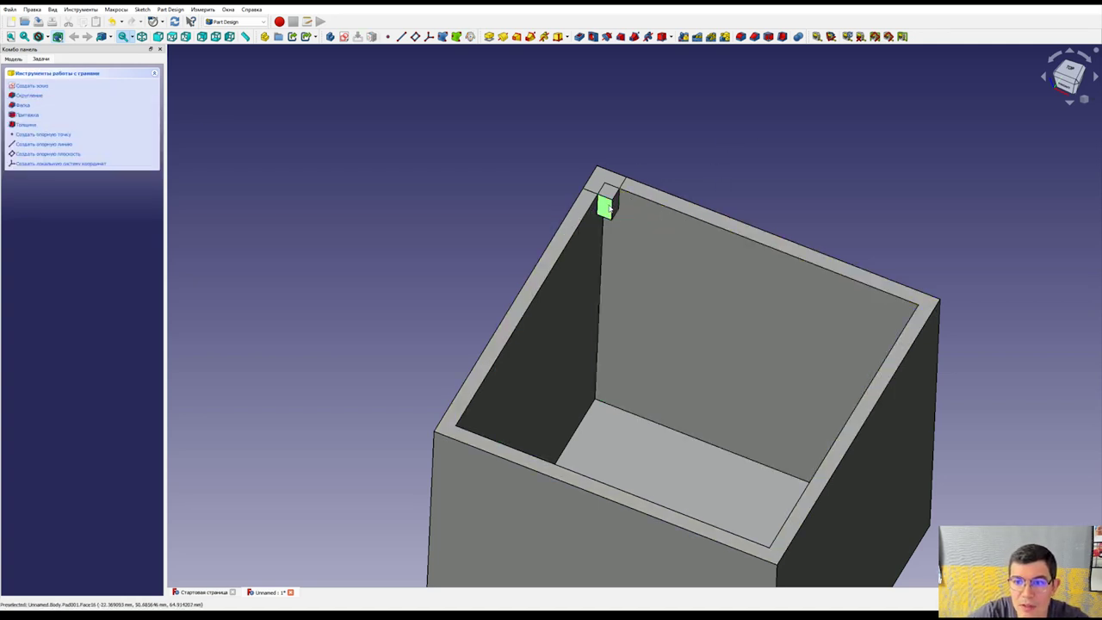
pyautogui.click(689, 153)
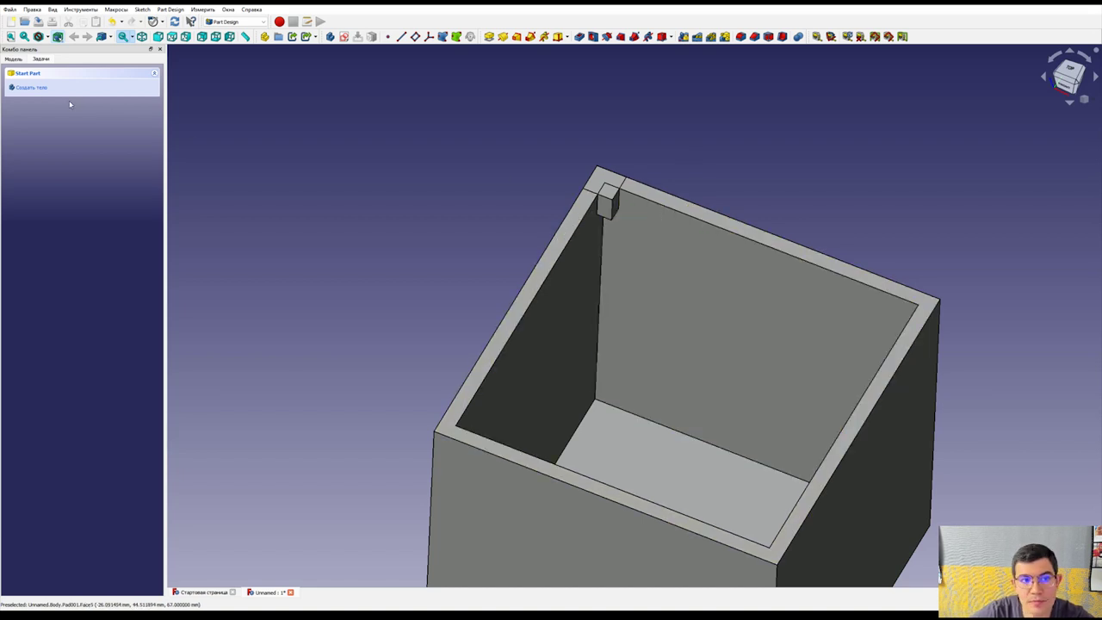
pyautogui.click(459, 433)
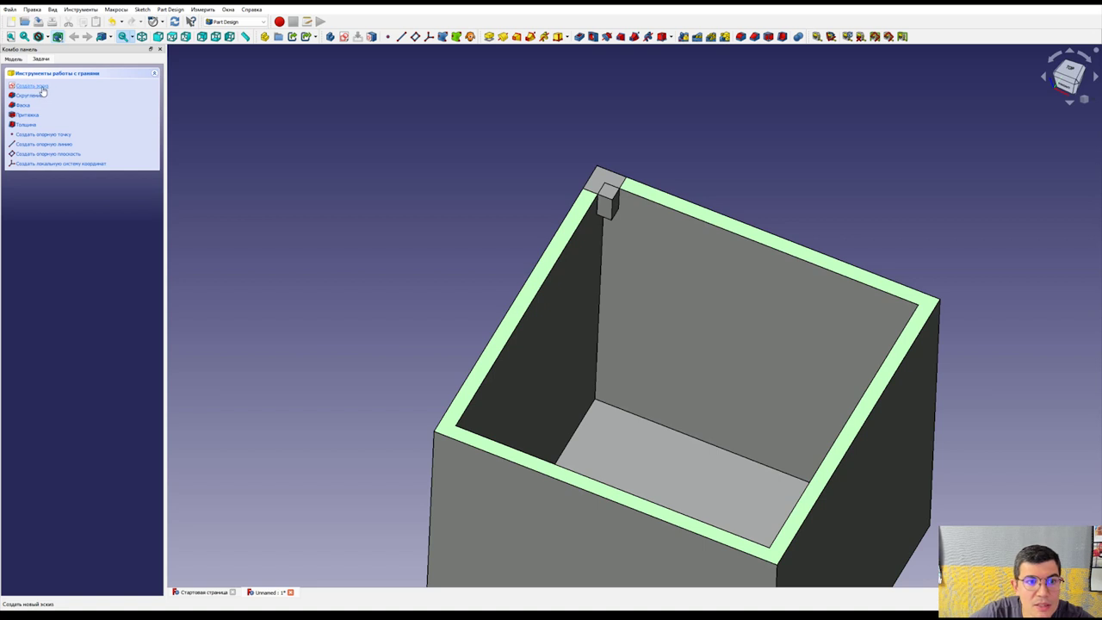
pyautogui.click(41, 88)
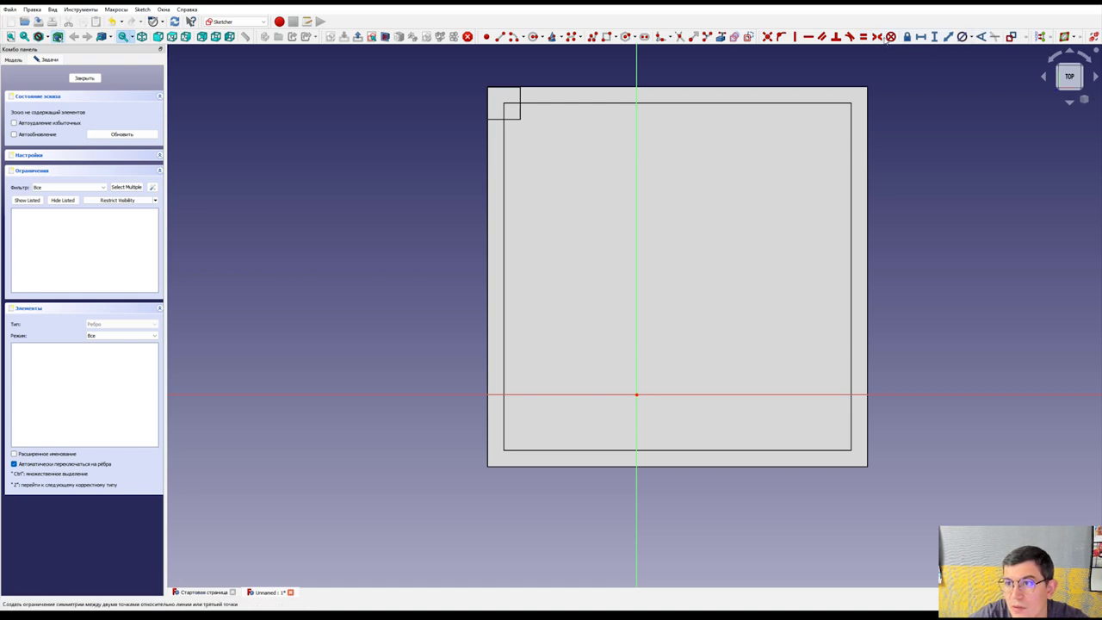
# Step: Draw a small rectangle near the lower-left inner corner, undoing unwanted trial dimensions
pyautogui.click(608, 37)
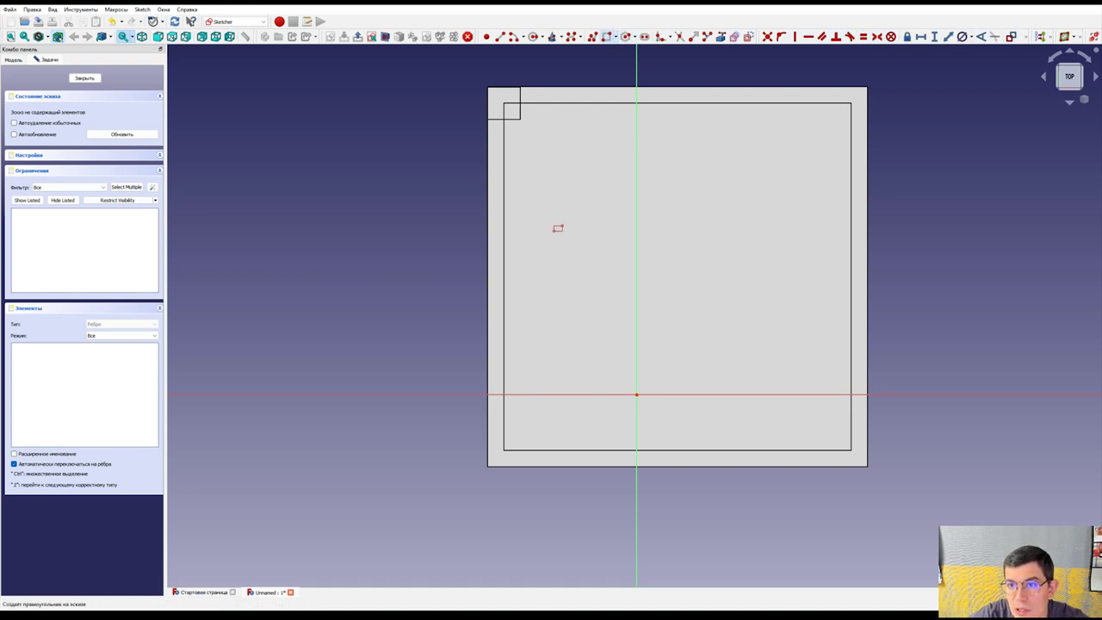
pyautogui.click(520, 436)
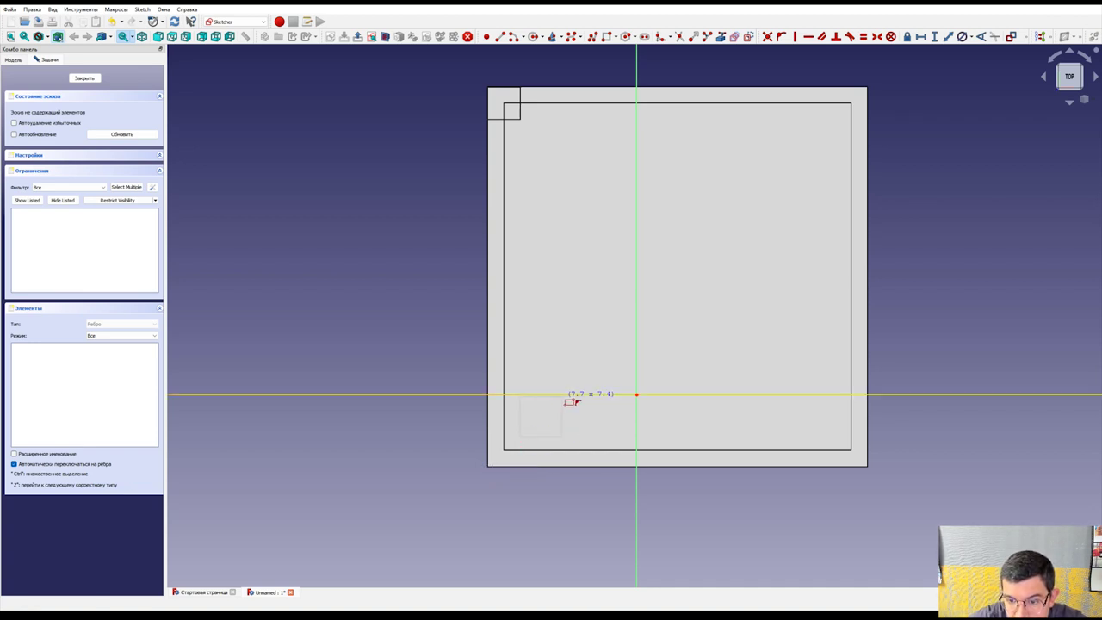
pyautogui.click(555, 402)
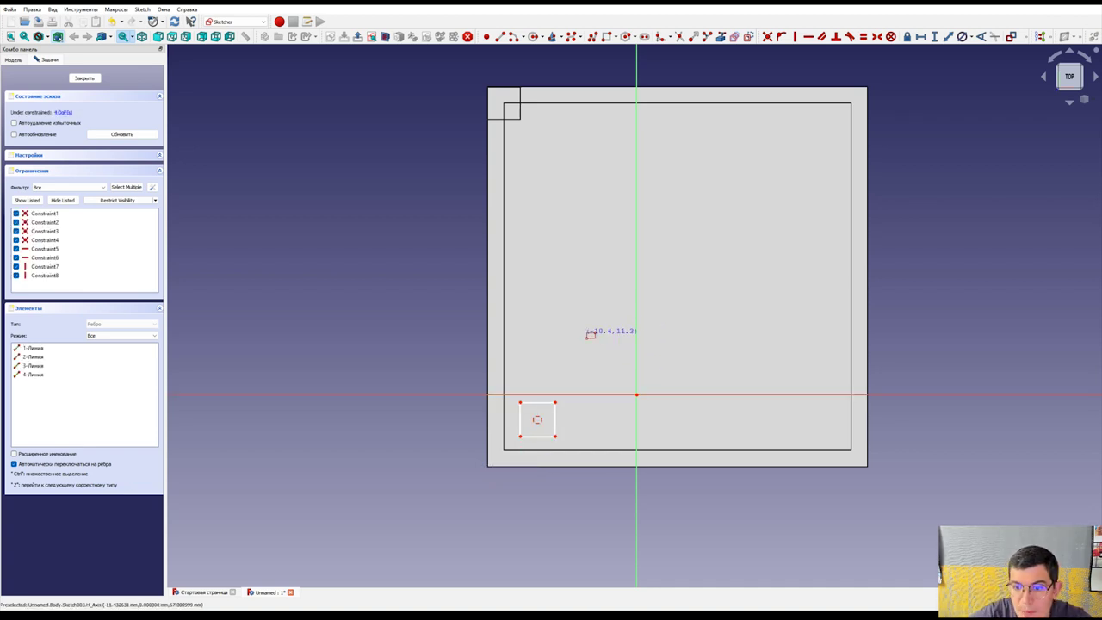
pyautogui.click(948, 37)
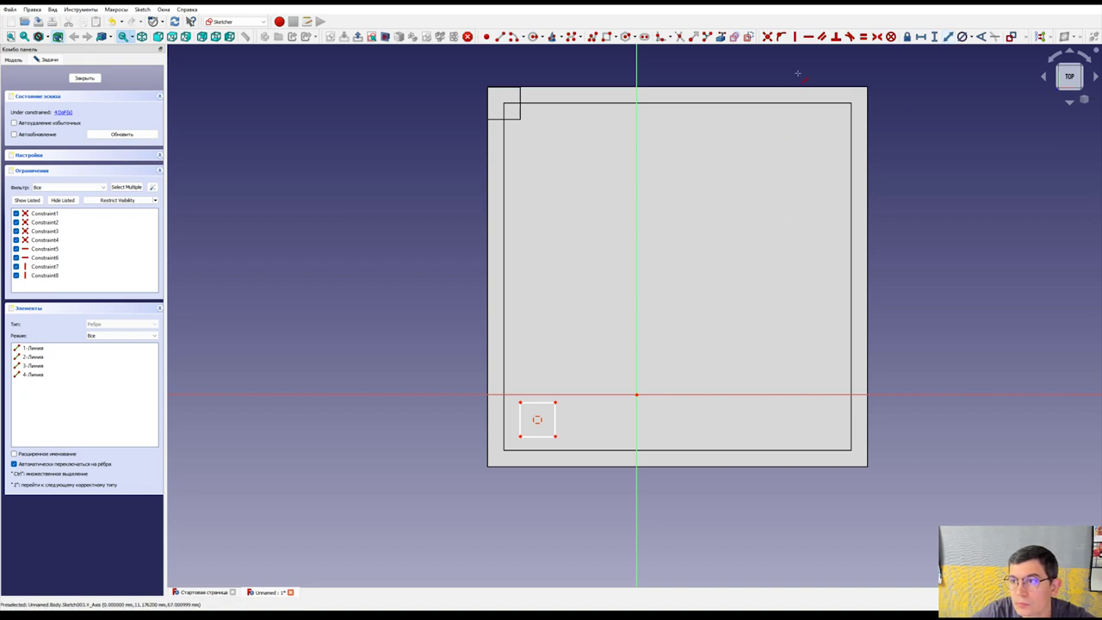
pyautogui.click(539, 402)
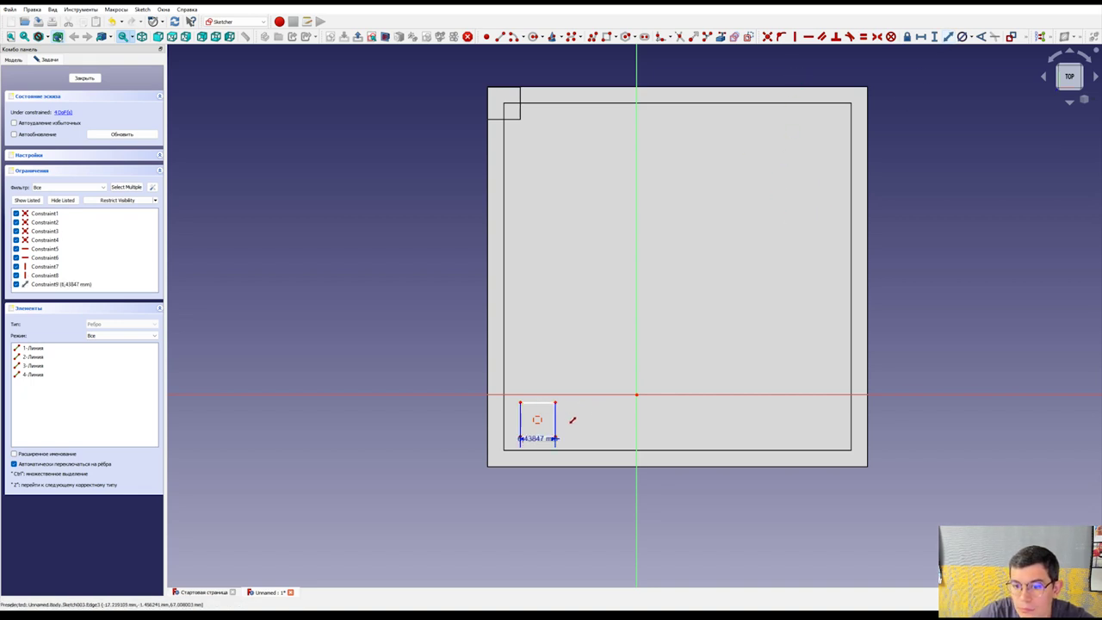
pyautogui.hotkey('ctrl', 'z')
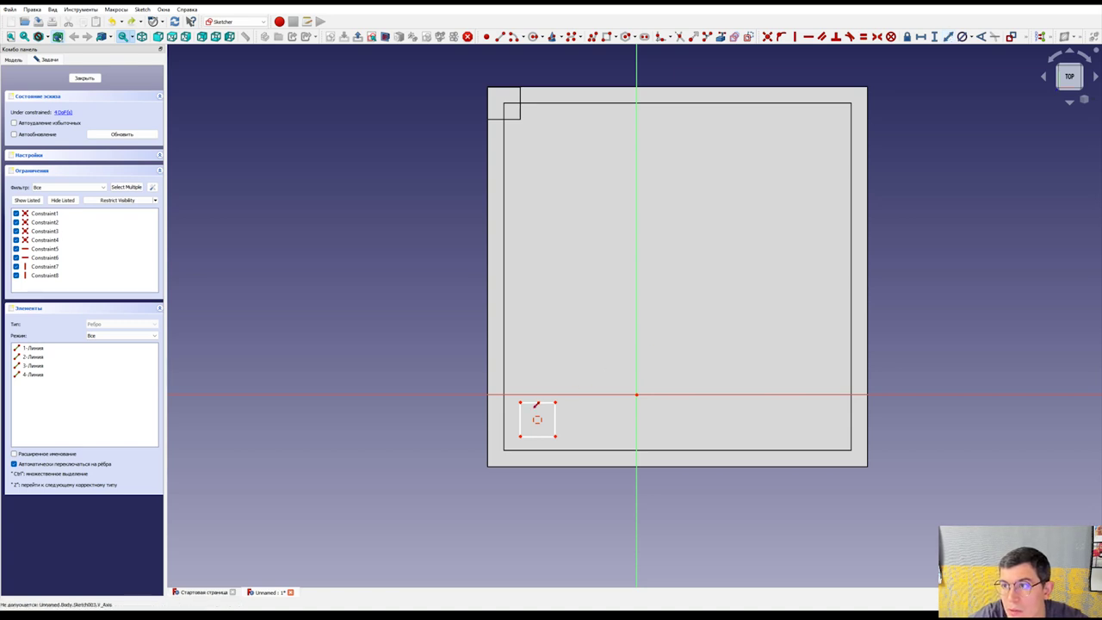
pyautogui.click(538, 404)
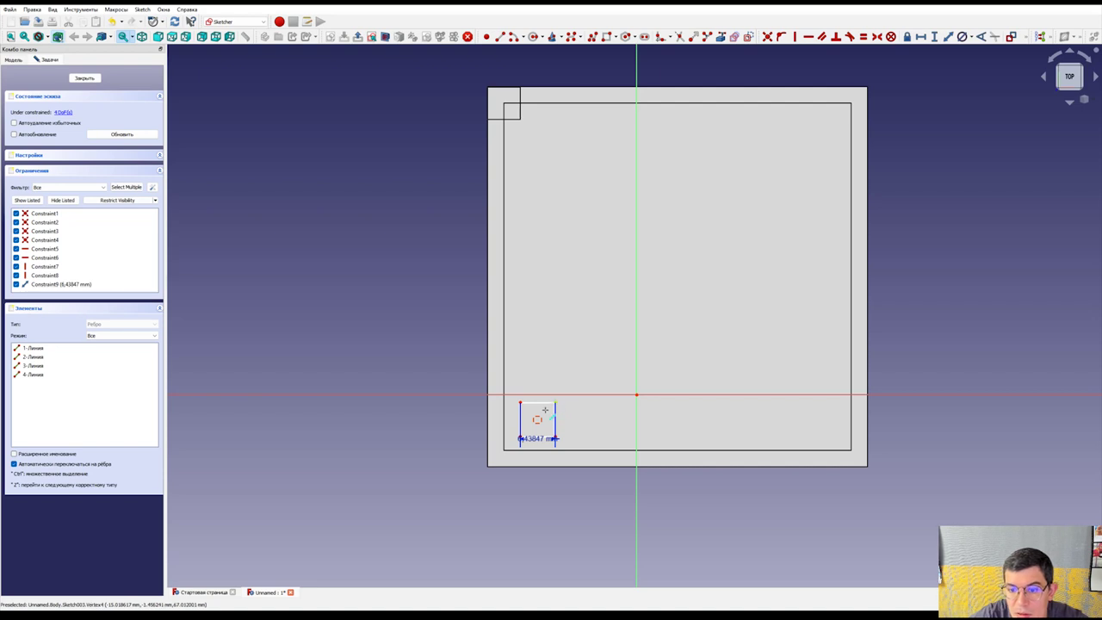
pyautogui.click(531, 434)
pyautogui.hotkey('ctrl', 'z')
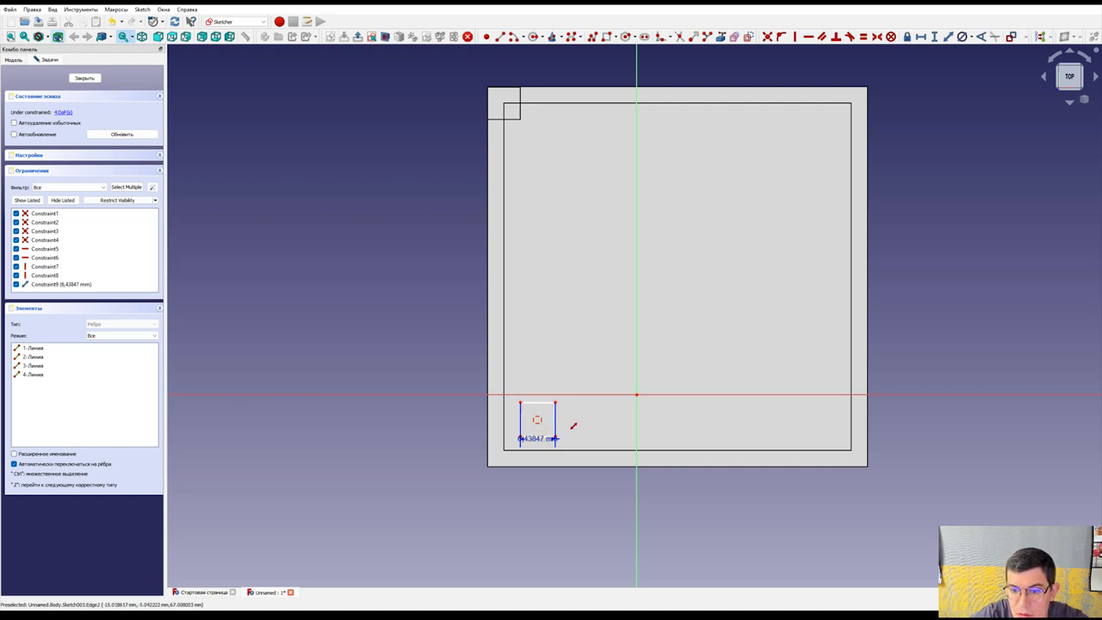
pyautogui.hotkey('ctrl', 'z')
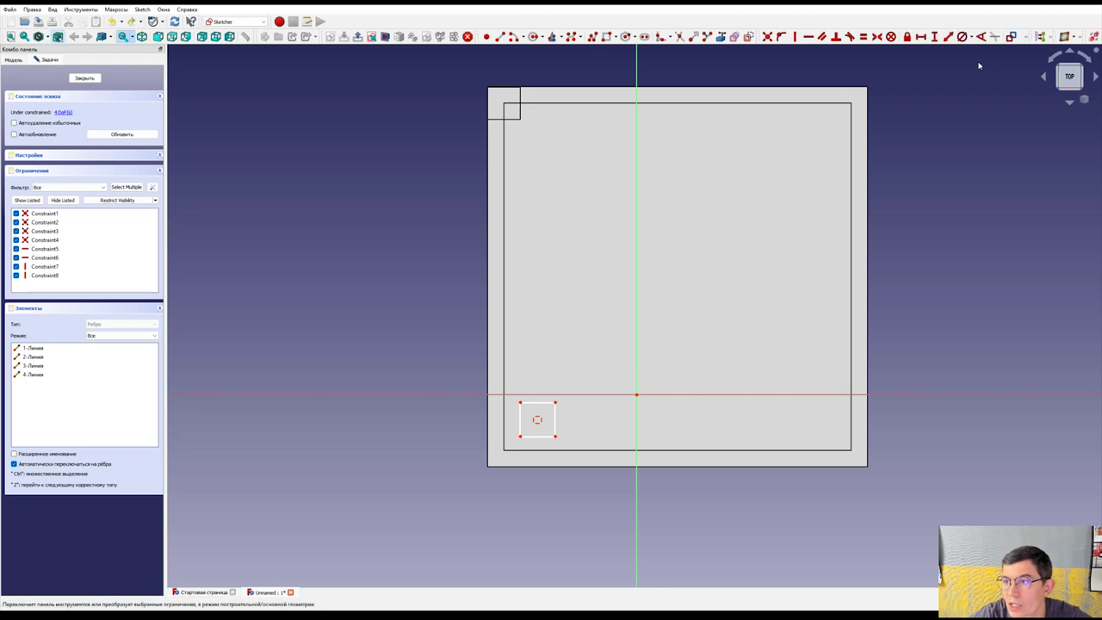
# Step: Constrain the small square's width to 6 mm and add its height dimension
pyautogui.click(920, 41)
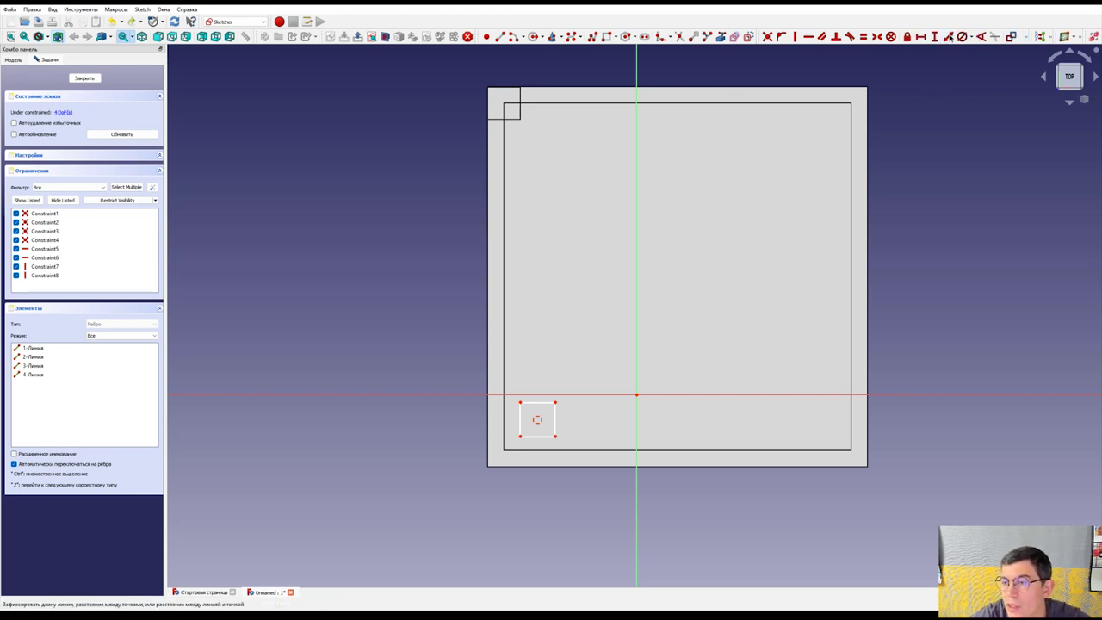
pyautogui.click(550, 404)
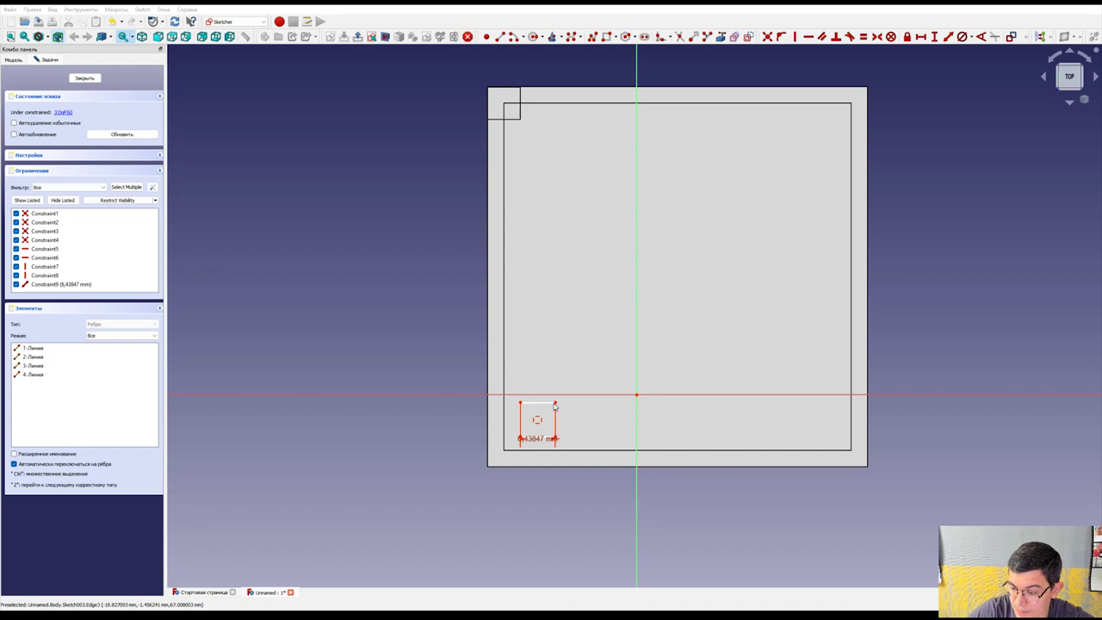
pyautogui.write('6')
pyautogui.press('Return')
pyautogui.click(536, 403)
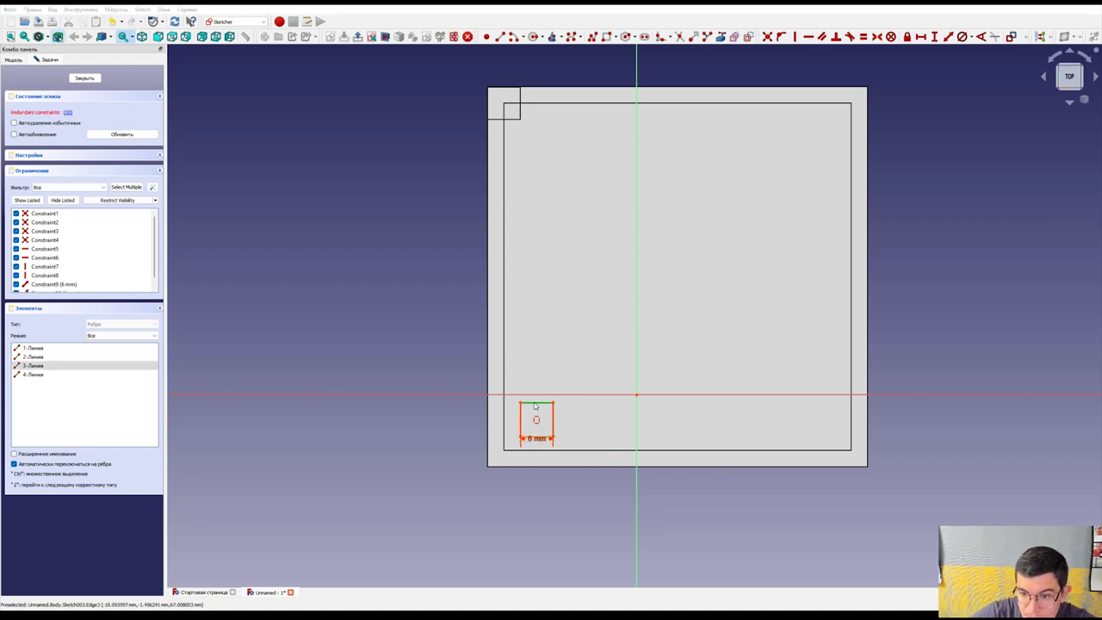
pyautogui.hotkey('ctrl', 'z')
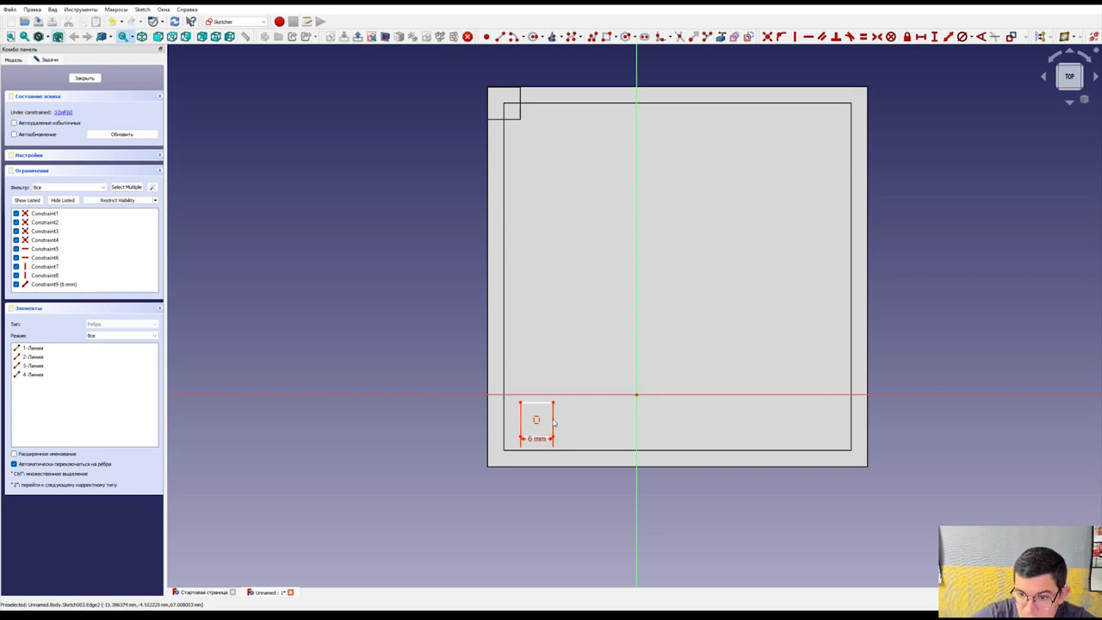
pyautogui.click(948, 37)
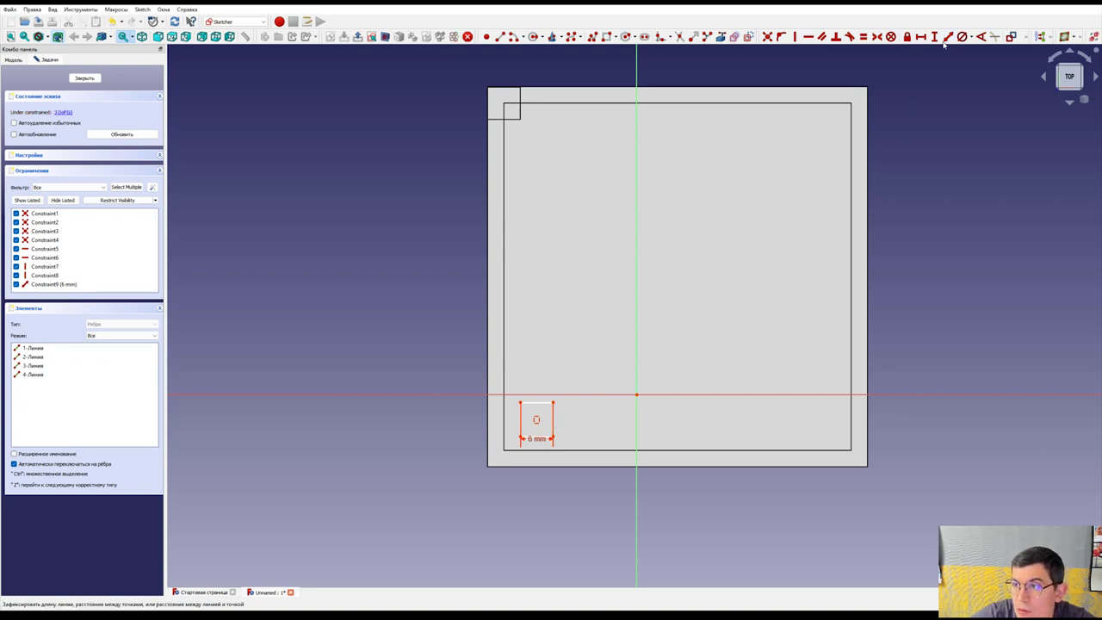
pyautogui.click(553, 424)
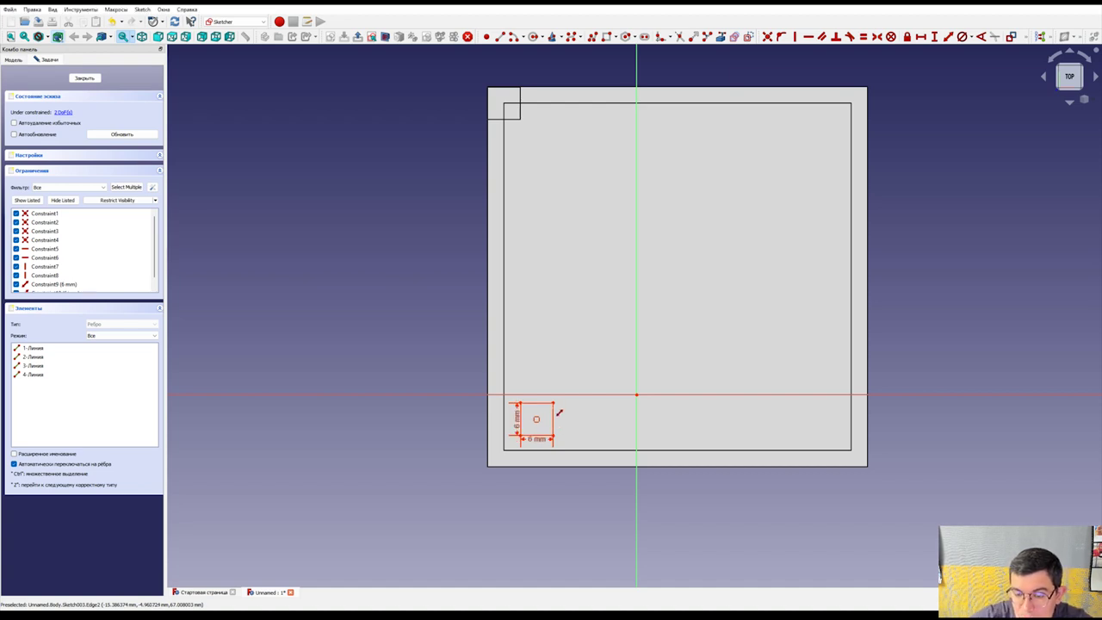
# Step: Draw two more small rectangles on the right side of the sketch
pyautogui.click(606, 36)
pyautogui.click(713, 199)
pyautogui.click(738, 227)
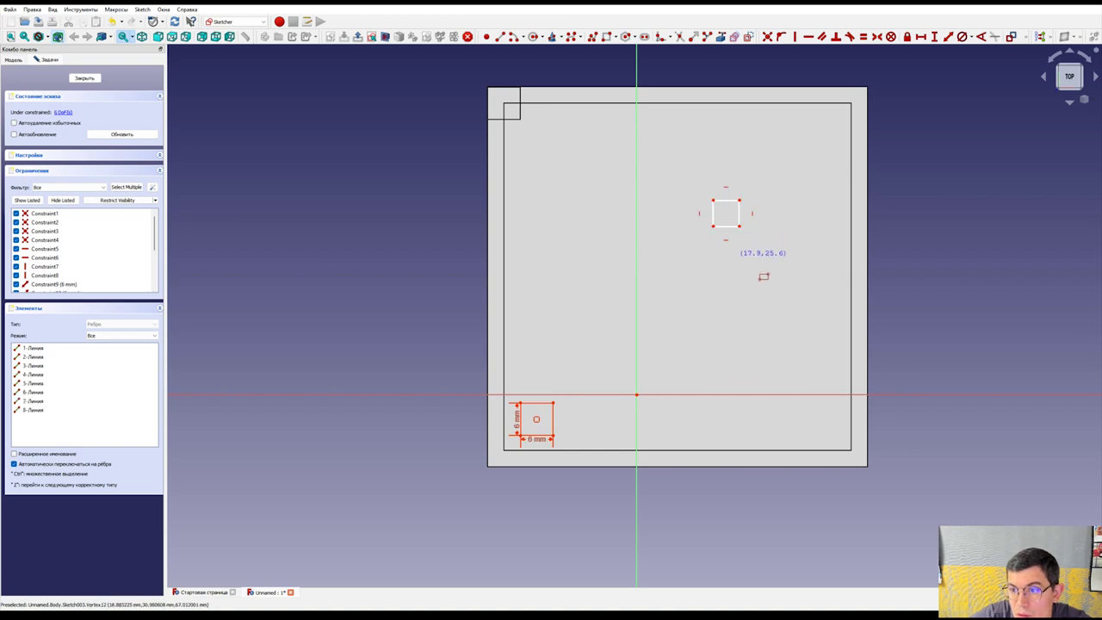
pyautogui.click(733, 256)
pyautogui.click(758, 284)
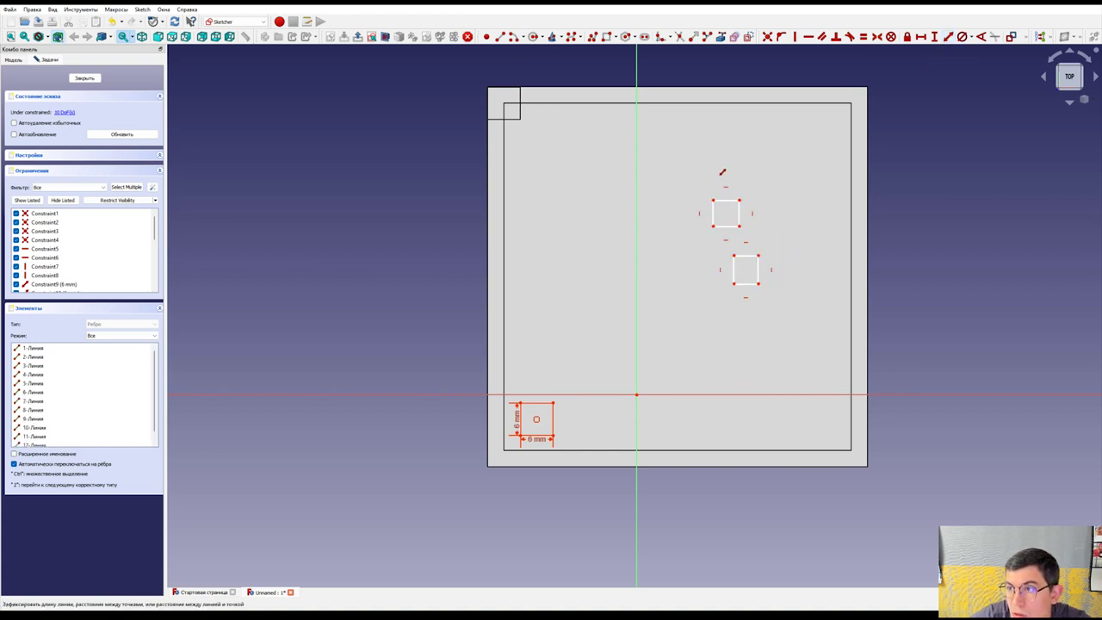
# Step: Dimension both new rectangles to 6 × 6 mm
pyautogui.click(717, 201)
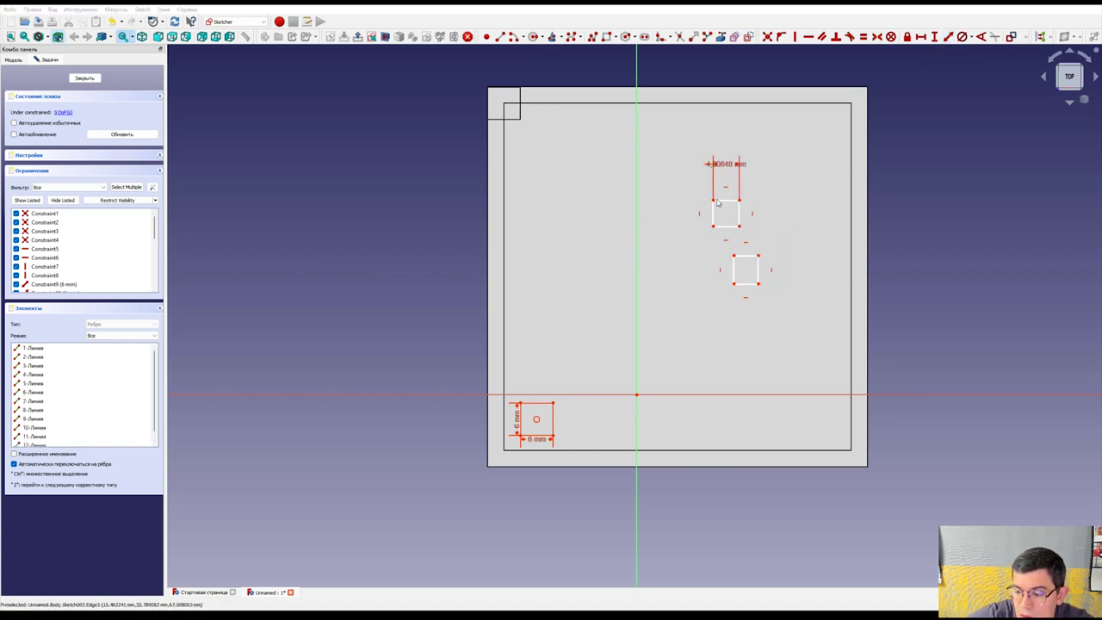
pyautogui.write('6')
pyautogui.press('Return')
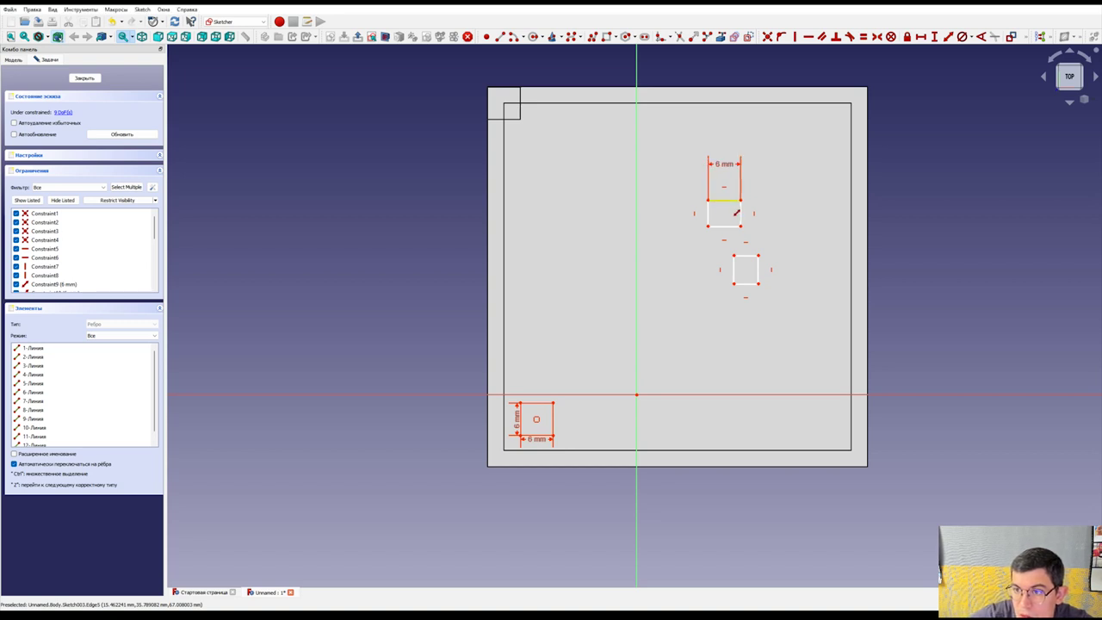
pyautogui.click(740, 213)
pyautogui.write('6')
pyautogui.press('Return')
pyautogui.click(740, 257)
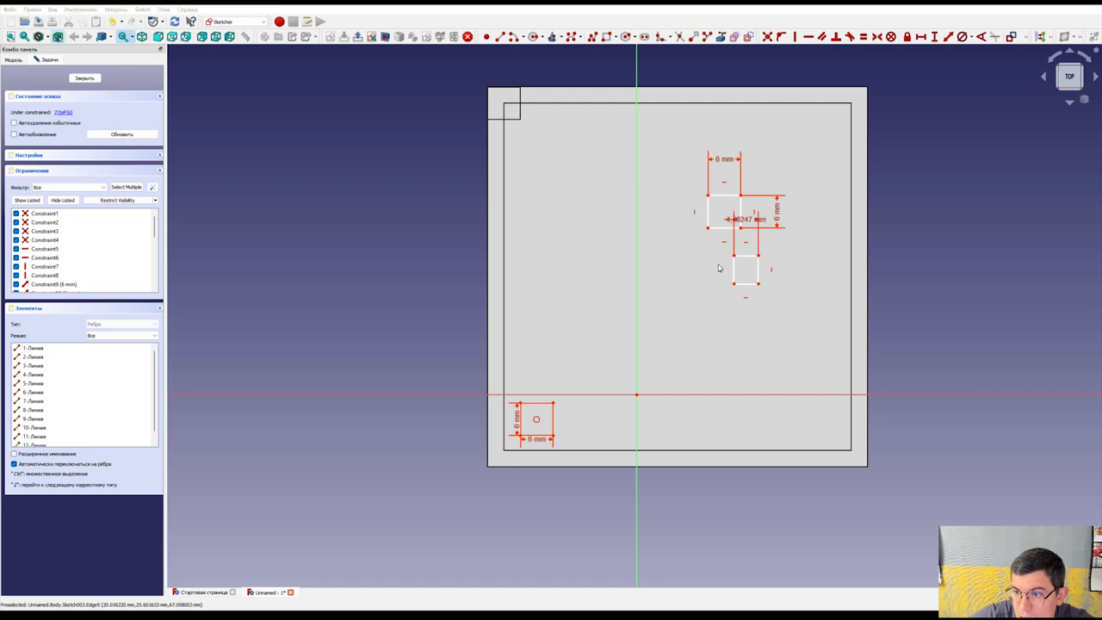
pyautogui.write('6')
pyautogui.press('Return')
pyautogui.click(760, 273)
pyautogui.write('6')
pyautogui.press('Return')
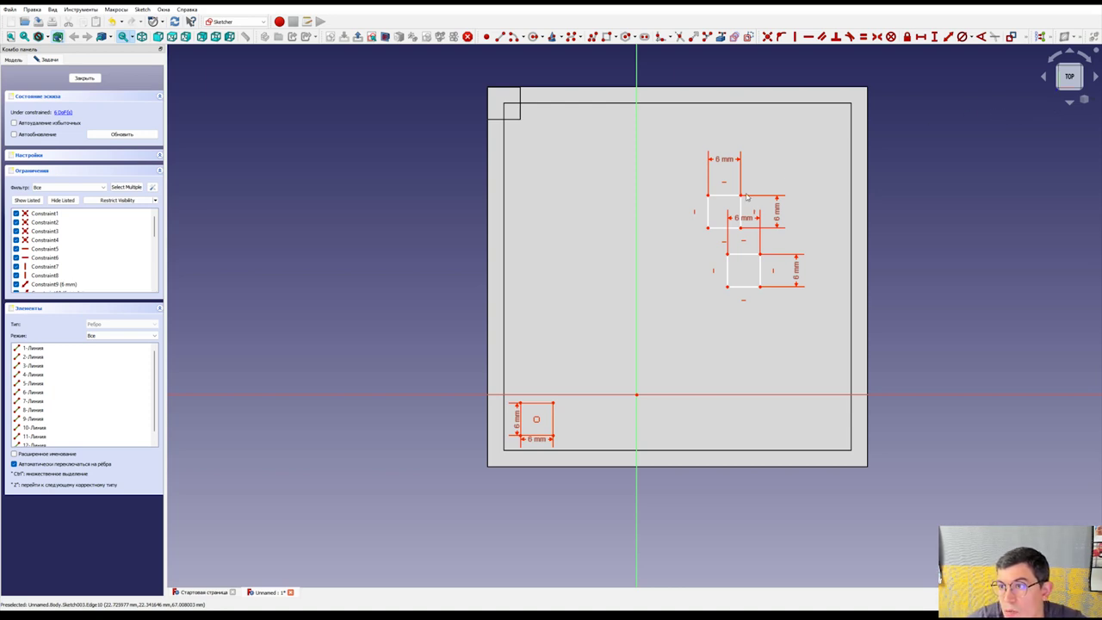
# Step: Move the squares toward the top-right, bottom-right and bottom-left corners, snapping bottom-left onto the outline
pyautogui.moveTo(741, 196); pyautogui.dragTo(869, 91)
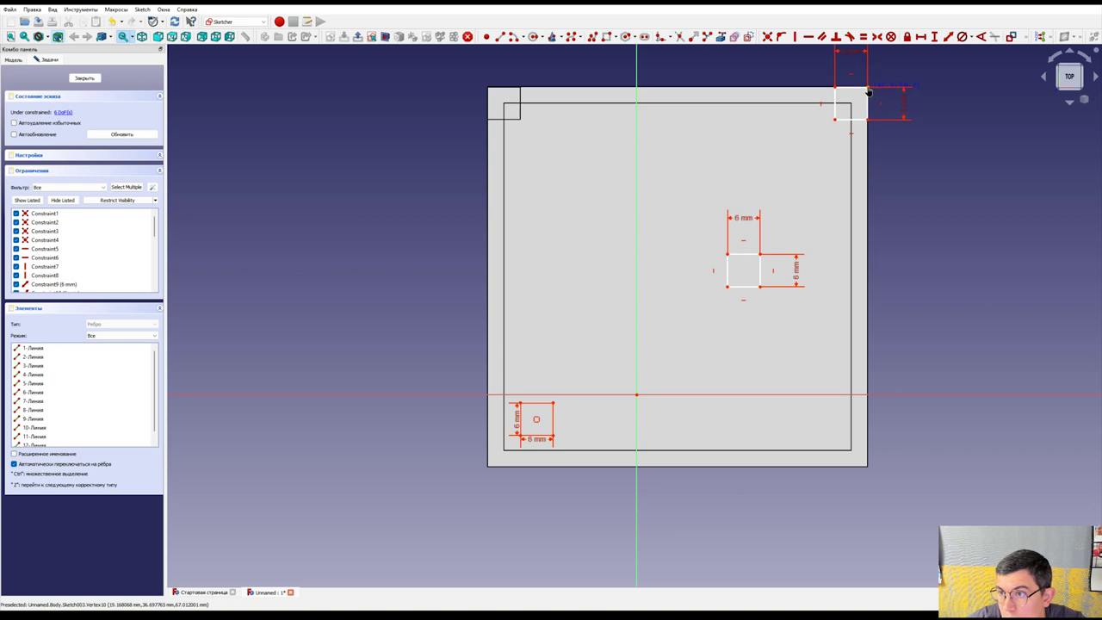
pyautogui.moveTo(761, 289); pyautogui.dragTo(867, 466)
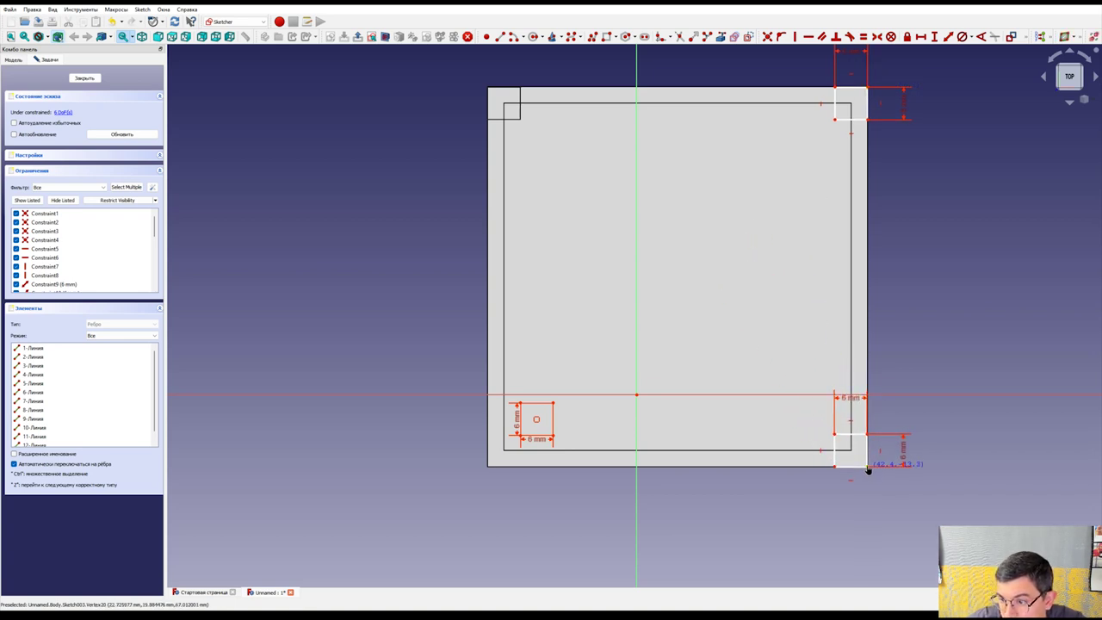
pyautogui.moveTo(517, 439); pyautogui.dragTo(487, 467)
pyautogui.scroll(3, 487, 467)
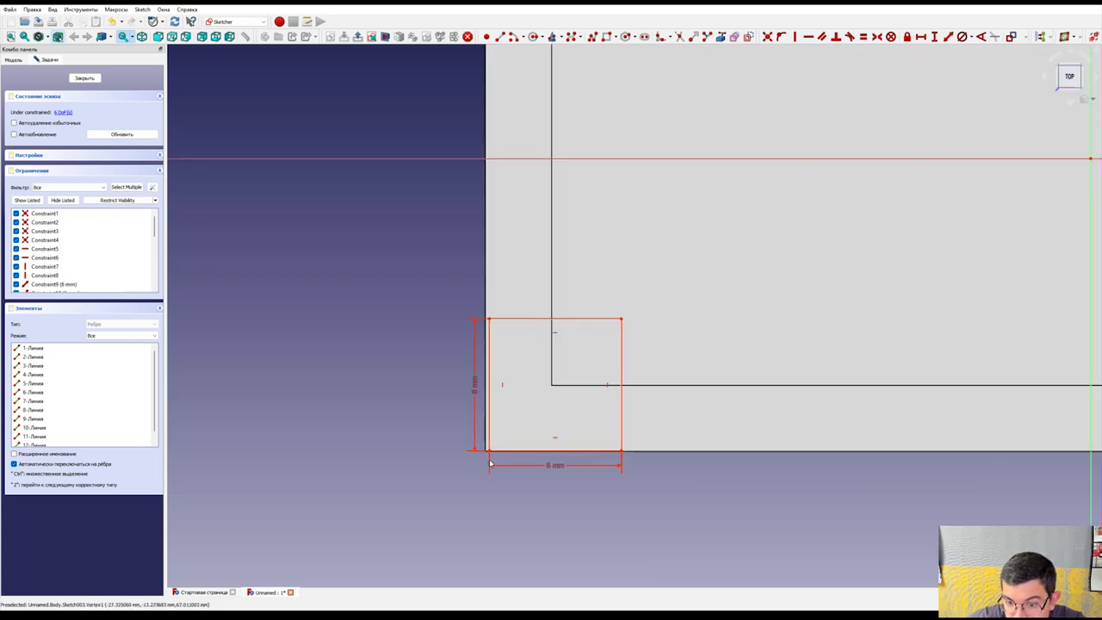
pyautogui.scroll(2, 447, 470)
pyautogui.scroll(2, 402, 472)
pyautogui.scroll(4, 396, 469)
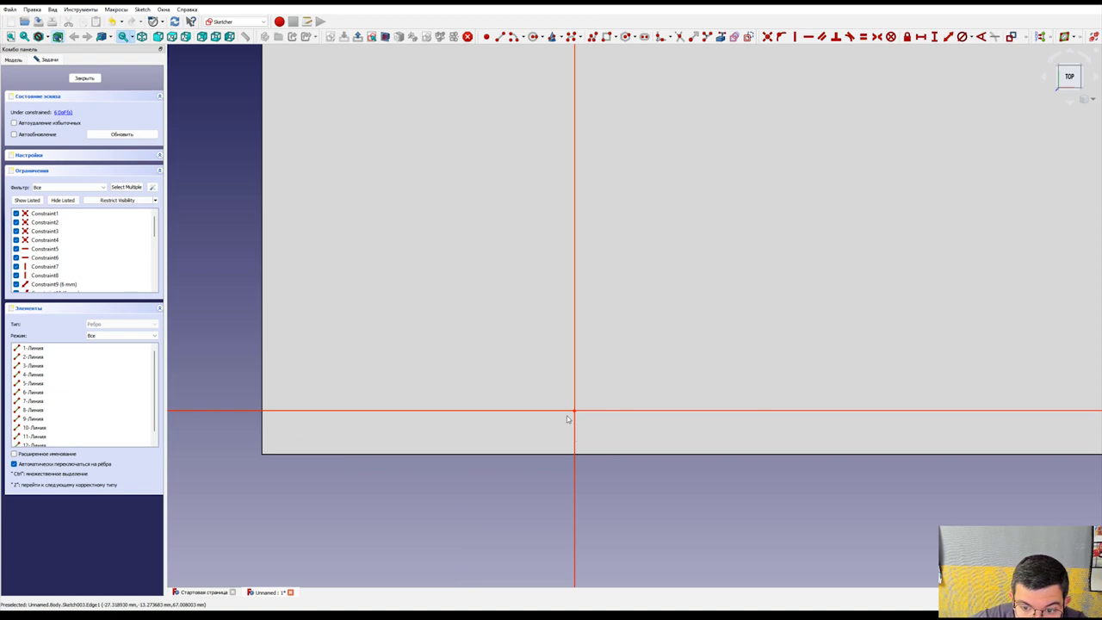
pyautogui.scroll(-2, 312, 438)
pyautogui.moveTo(313, 438); pyautogui.dragTo(263, 460)
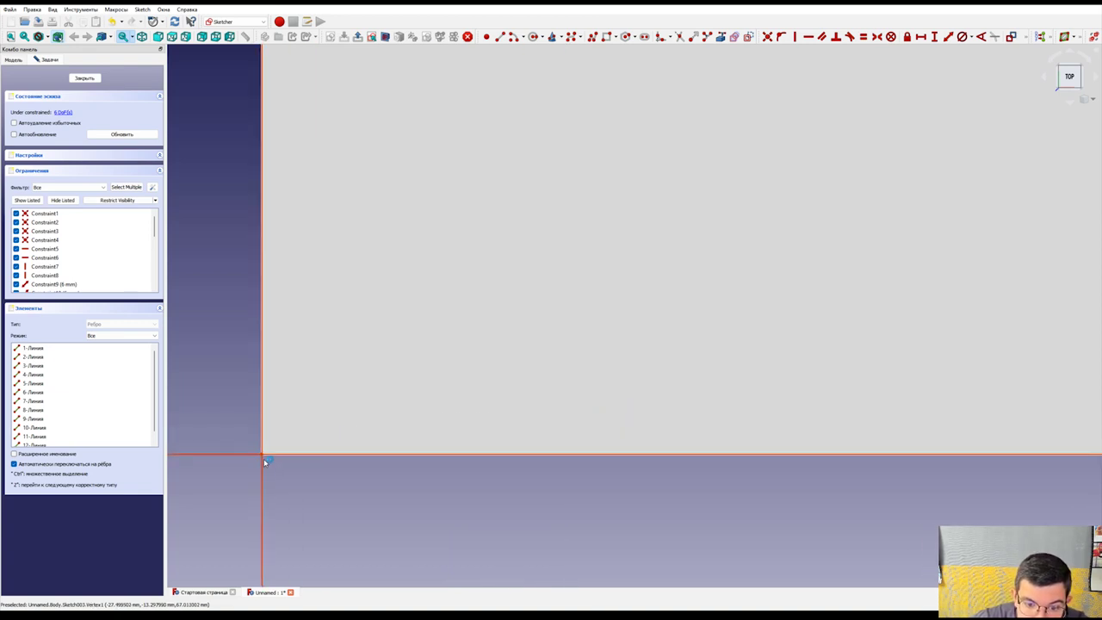
pyautogui.scroll(-2, 234, 427)
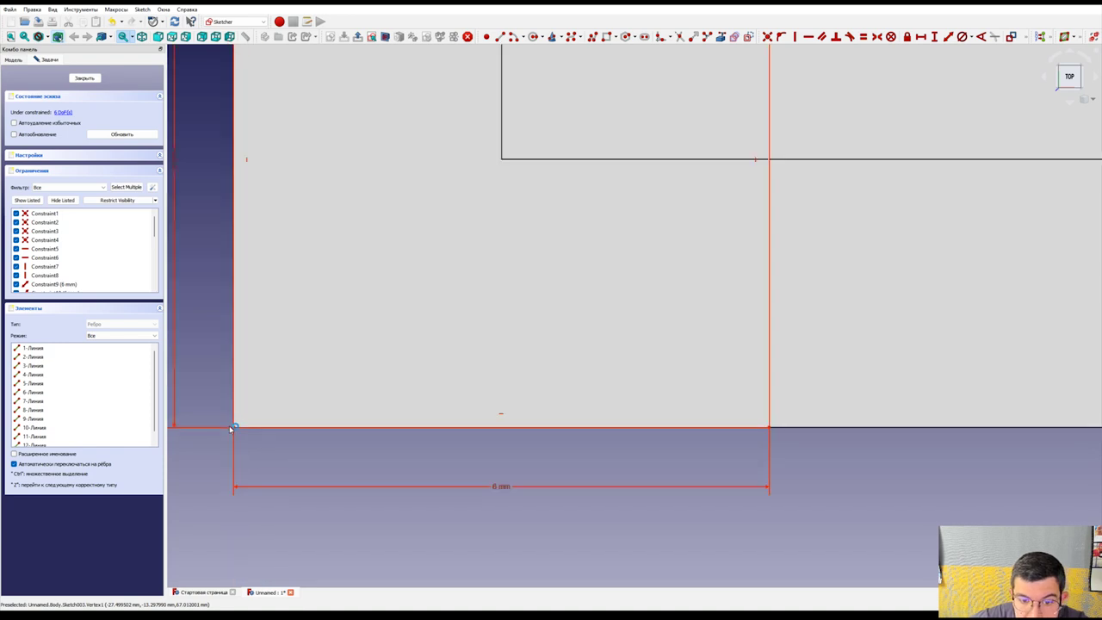
pyautogui.scroll(-2, 233, 427)
pyautogui.scroll(-2, 258, 413)
pyautogui.scroll(3, 620, 431)
pyautogui.scroll(2, 662, 457)
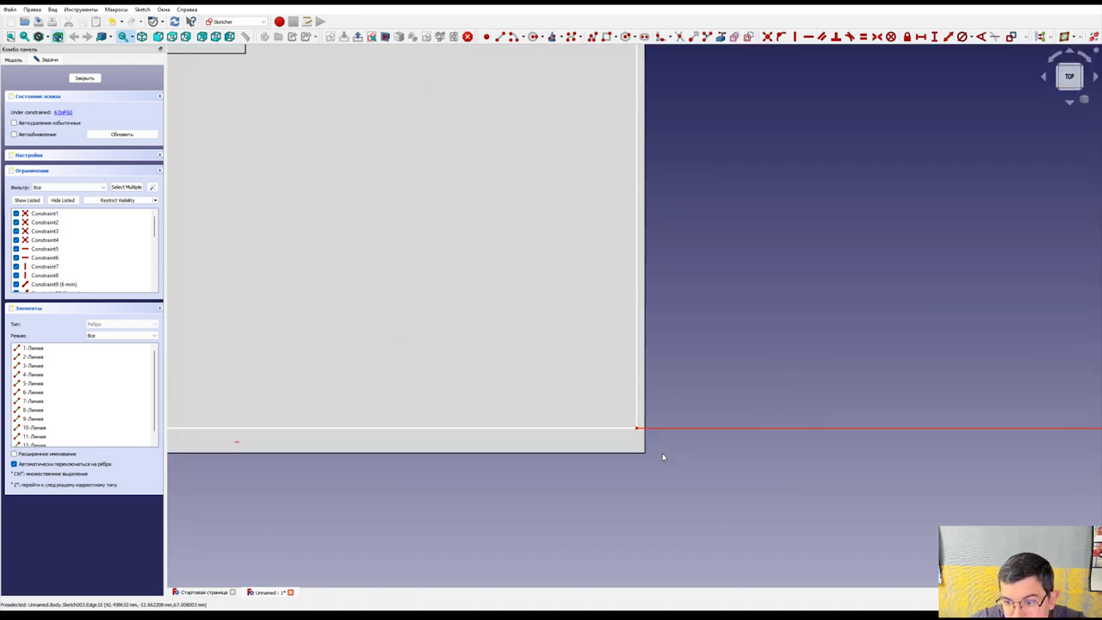
pyautogui.scroll(2, 659, 388)
pyautogui.scroll(-2, 526, 181)
pyautogui.scroll(-2, 526, 182)
# Step: Snap the remaining squares onto the outline's bottom-right and top-right corners
pyautogui.moveTo(452, 127); pyautogui.dragTo(543, 401)
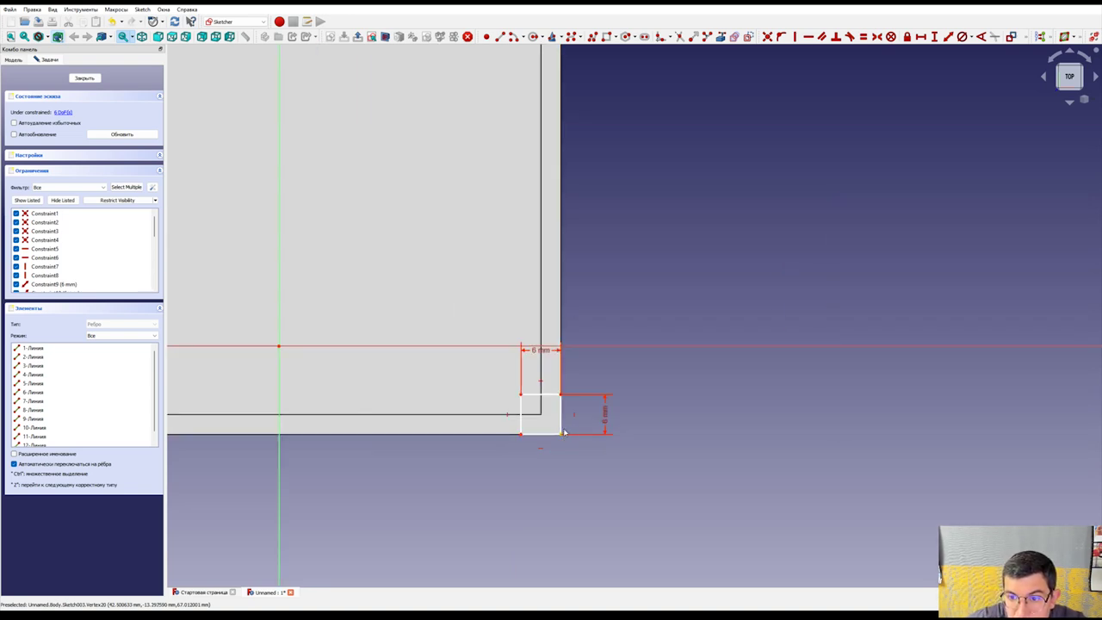
pyautogui.scroll(-3, 564, 433)
pyautogui.scroll(1, 551, 191)
pyautogui.scroll(3, 558, 311)
pyautogui.scroll(1, 568, 277)
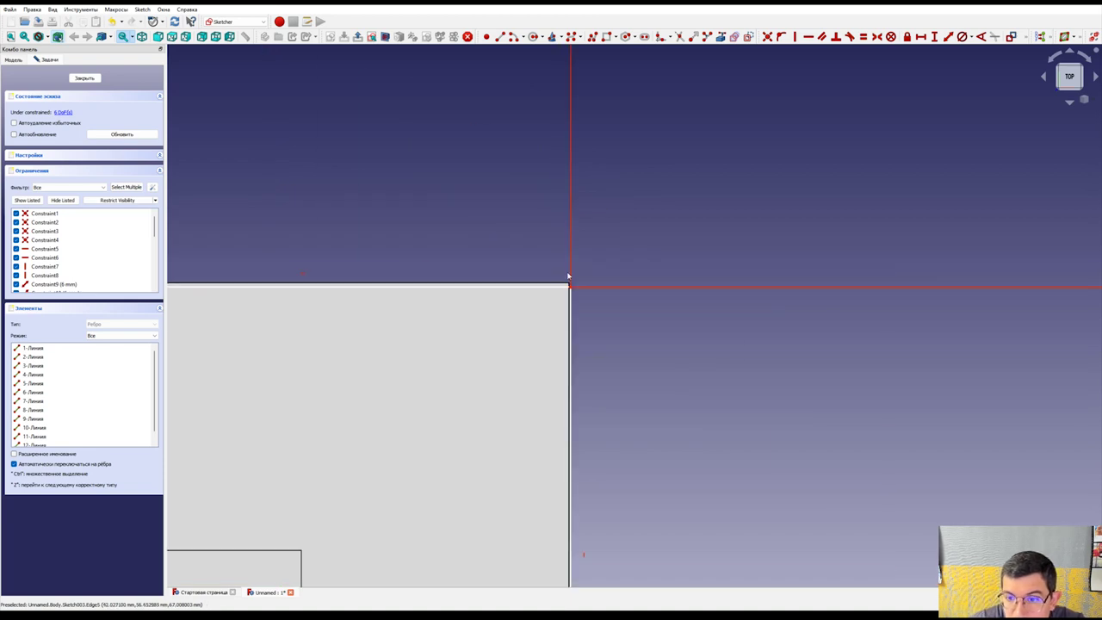
pyautogui.moveTo(568, 277); pyautogui.dragTo(689, 409, button='middle')
pyautogui.moveTo(667, 418); pyautogui.dragTo(660, 393)
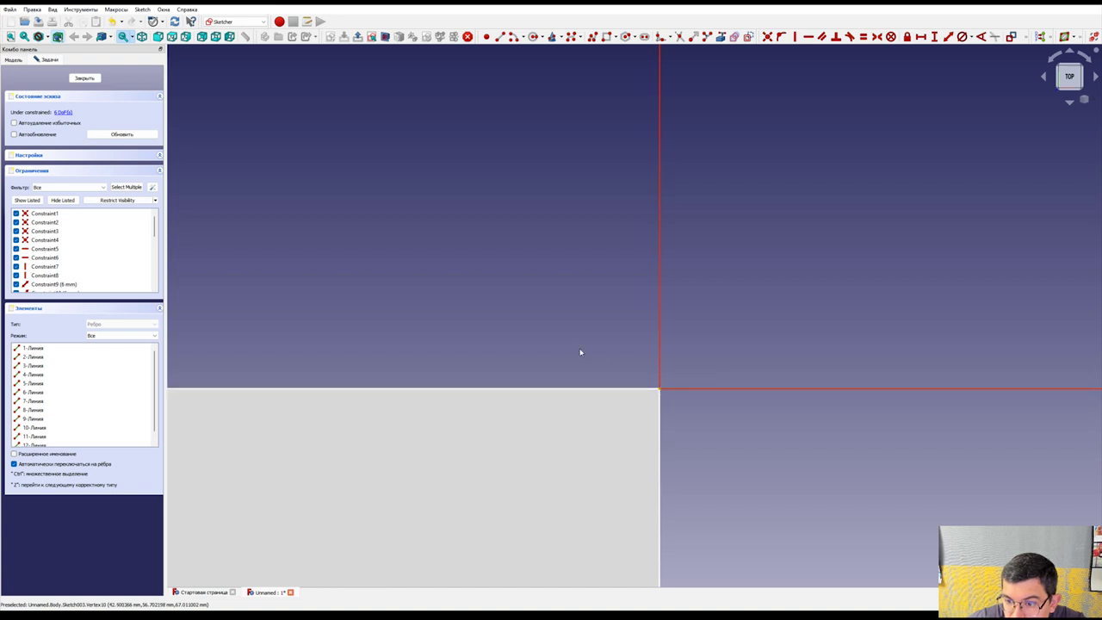
pyautogui.scroll(-3, 721, 270)
pyautogui.scroll(-3, 674, 221)
pyautogui.scroll(-3, 645, 183)
pyautogui.scroll(3, 594, 273)
pyautogui.scroll(-3, 516, 379)
pyautogui.scroll(2, 469, 275)
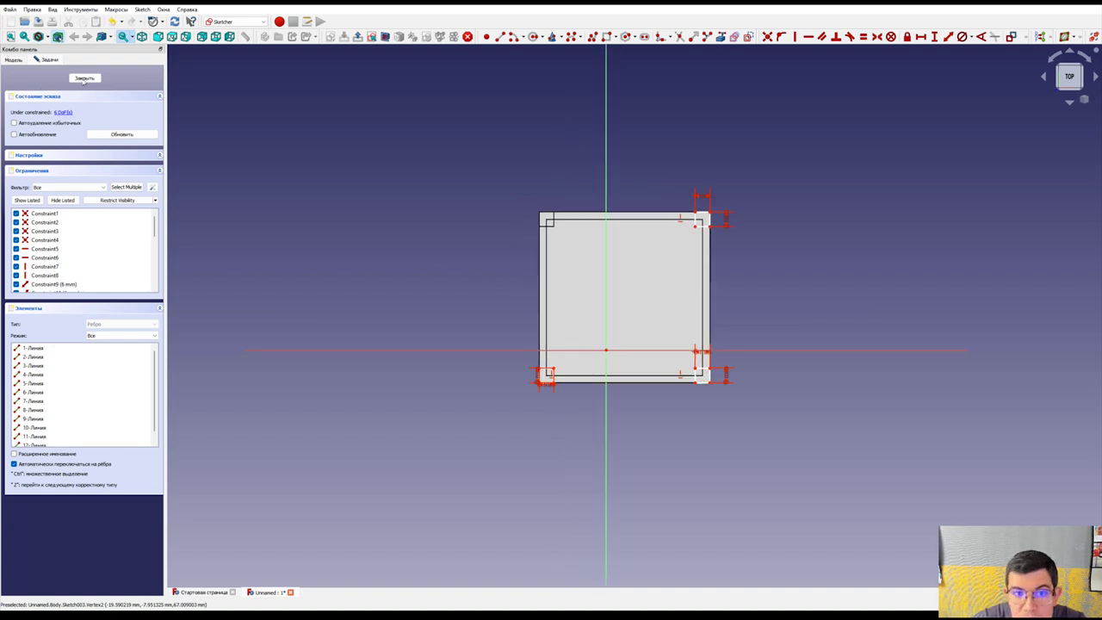
# Step: Close the sketch and pad the corner squares reversed, downward into the box as posts
pyautogui.click(83, 78)
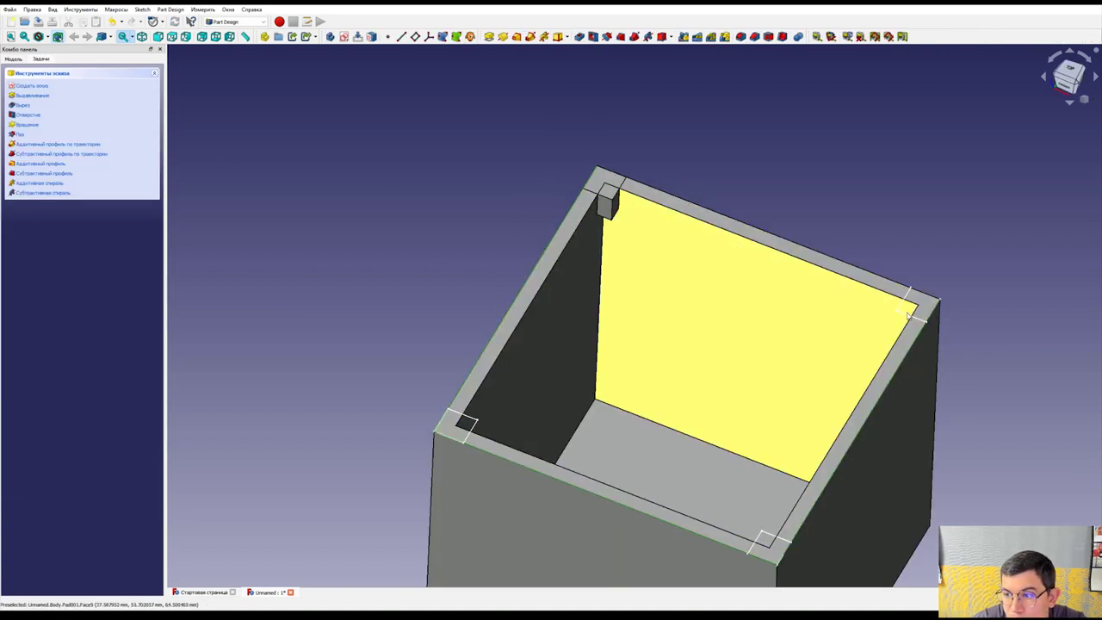
pyautogui.click(448, 258)
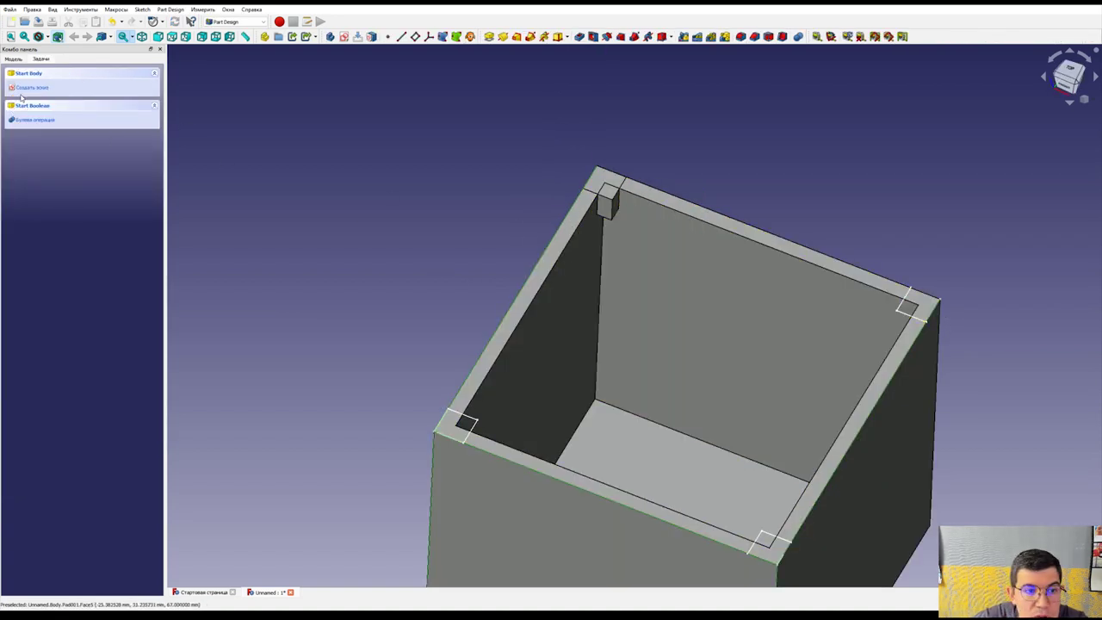
pyautogui.click(906, 317)
pyautogui.click(32, 172)
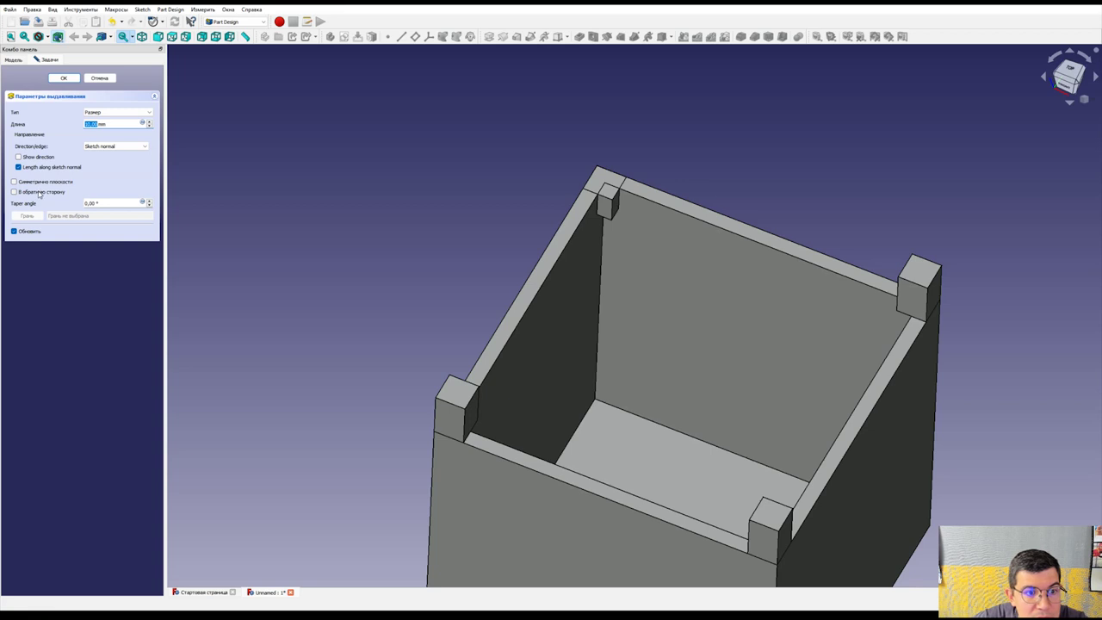
pyautogui.click(39, 193)
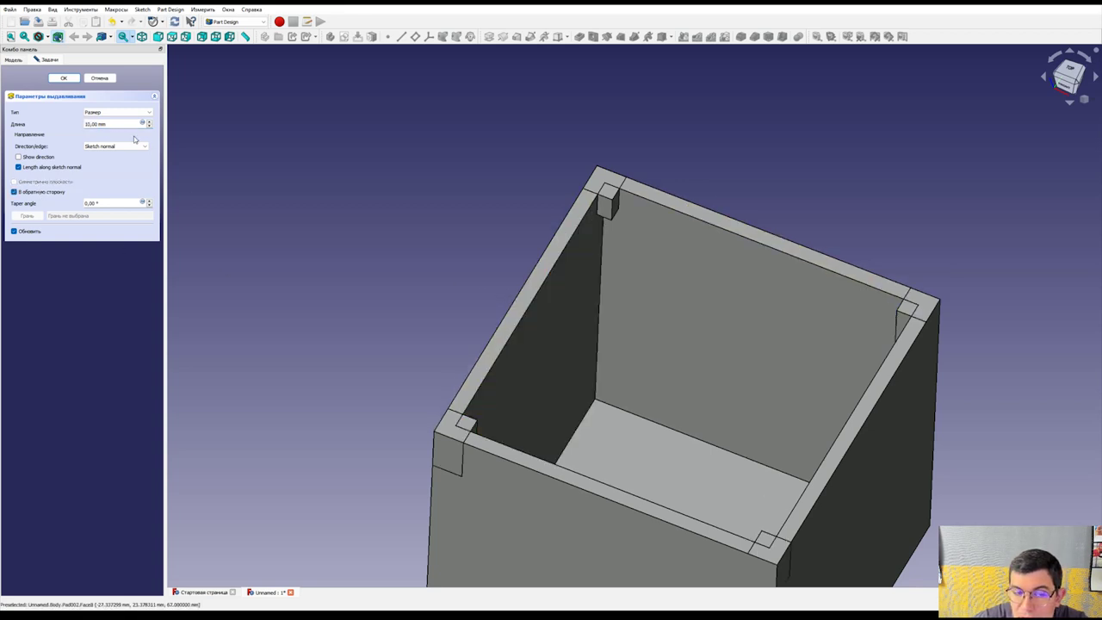
pyautogui.moveTo(111, 123); pyautogui.dragTo(66, 128)
pyautogui.write('6')
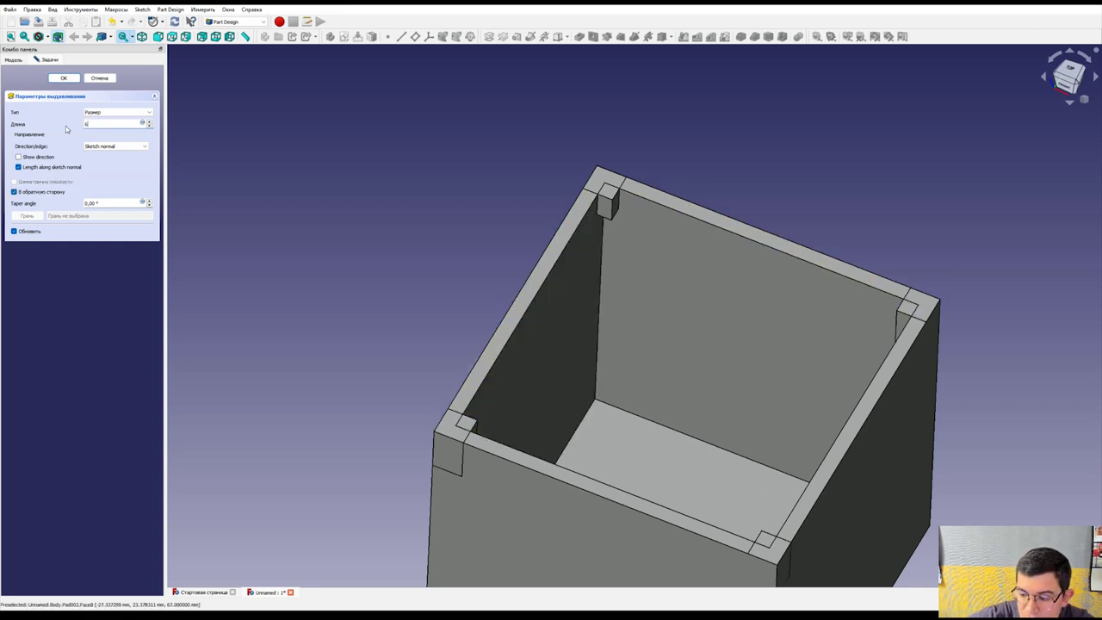
pyautogui.press('Return')
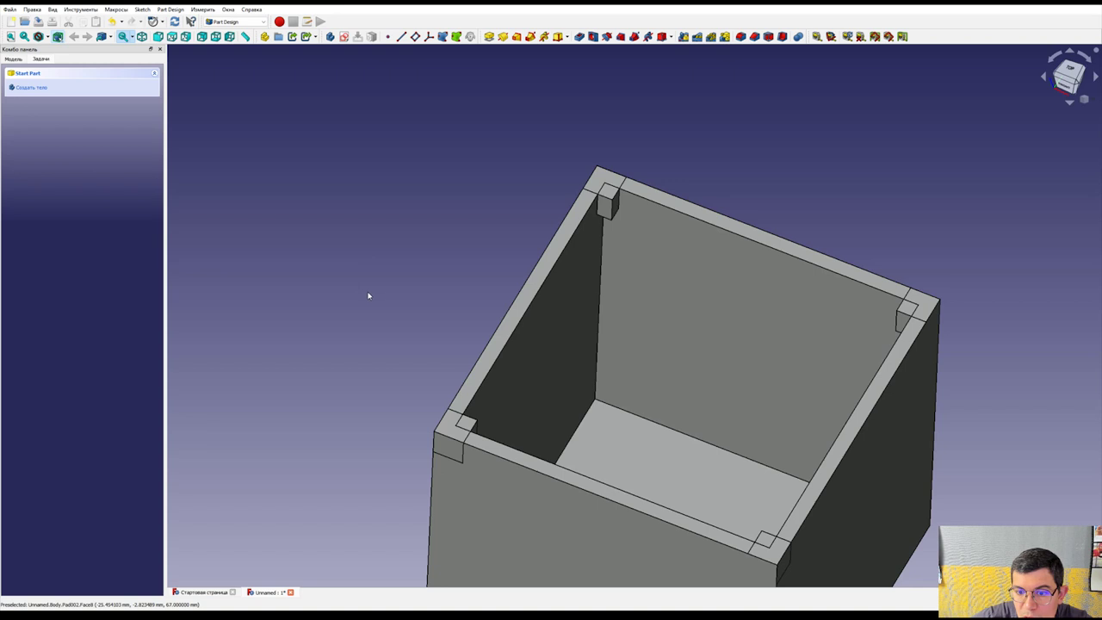
# Step: Select the small corner face of the box and create a new sketch on it
pyautogui.moveTo(377, 289)
pyautogui.mouseDown(button='middle')
pyautogui.moveTo(531, 314)
pyautogui.moveTo(457, 267)
pyautogui.moveTo(312, 325)
pyautogui.moveTo(402, 307)
pyautogui.moveTo(367, 292)
pyautogui.moveTo(387, 280)
pyautogui.moveTo(324, 291)
pyautogui.mouseUp(button='middle')
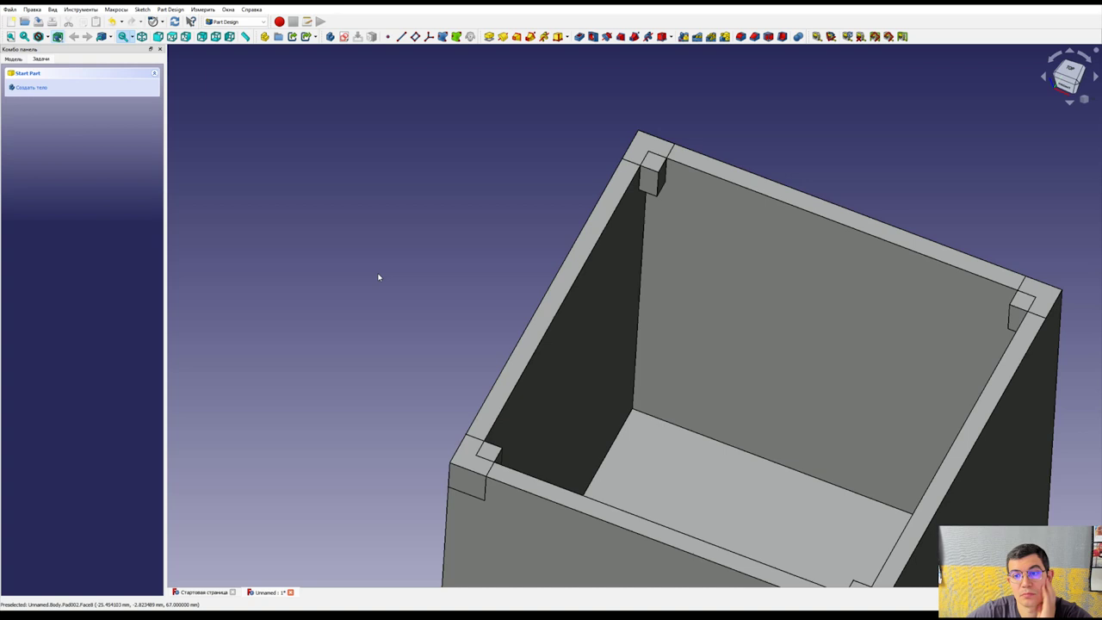
pyautogui.scroll(-3, 431, 257)
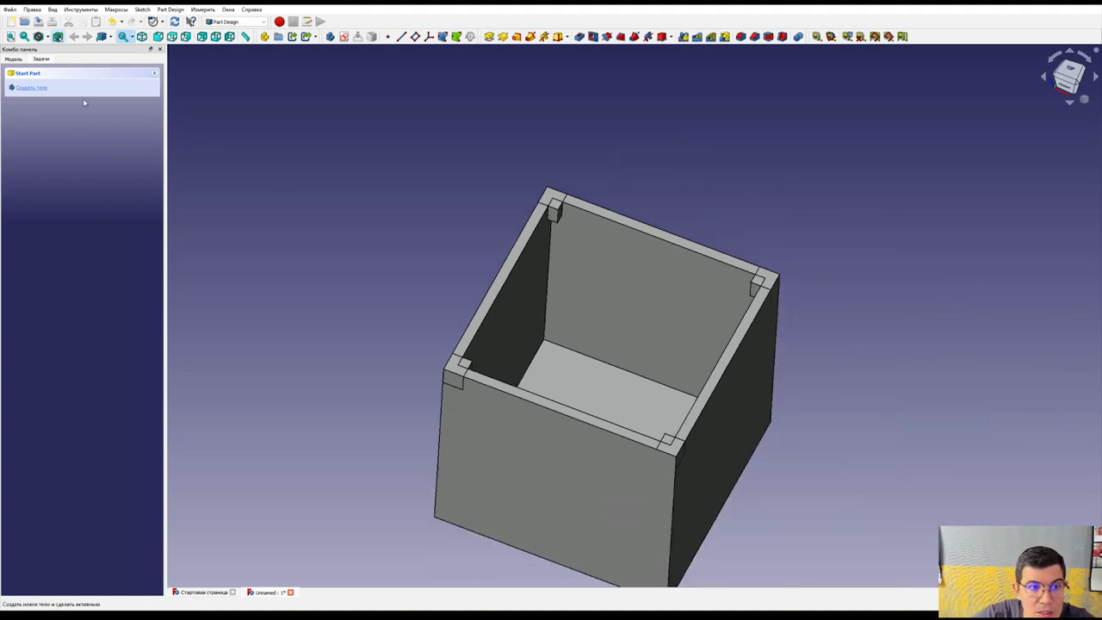
pyautogui.click(462, 363)
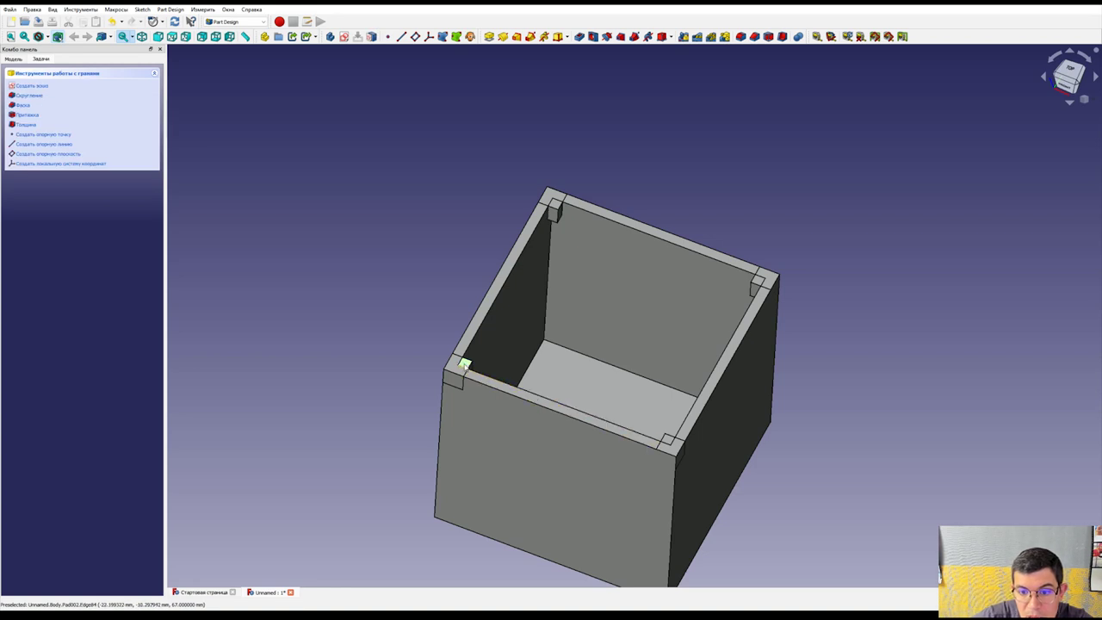
pyautogui.click(460, 366)
pyautogui.click(462, 367)
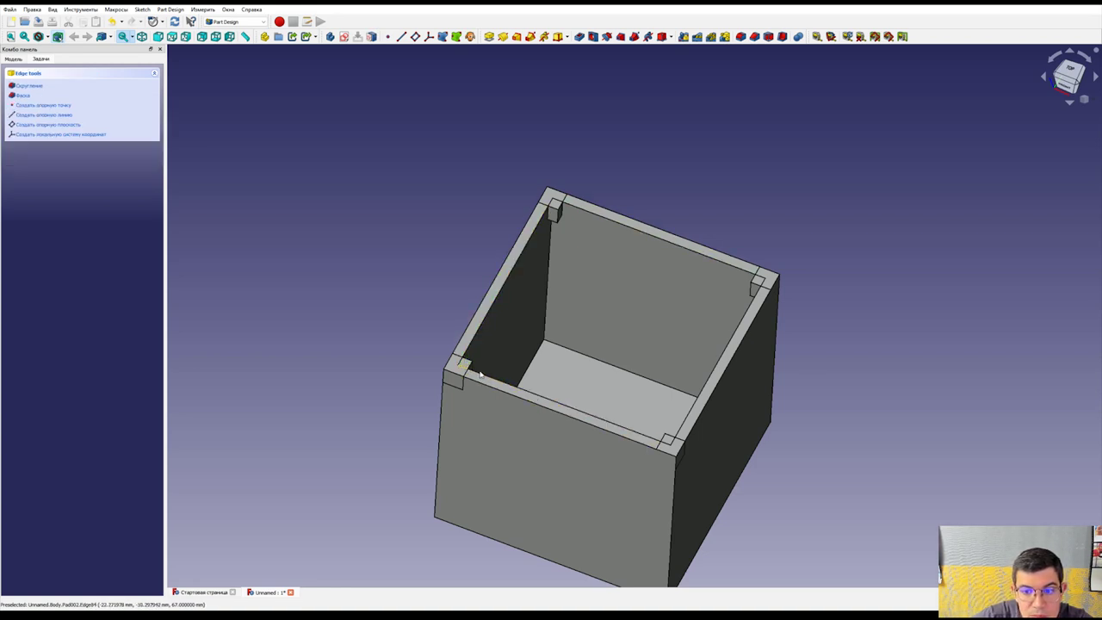
pyautogui.click(461, 370)
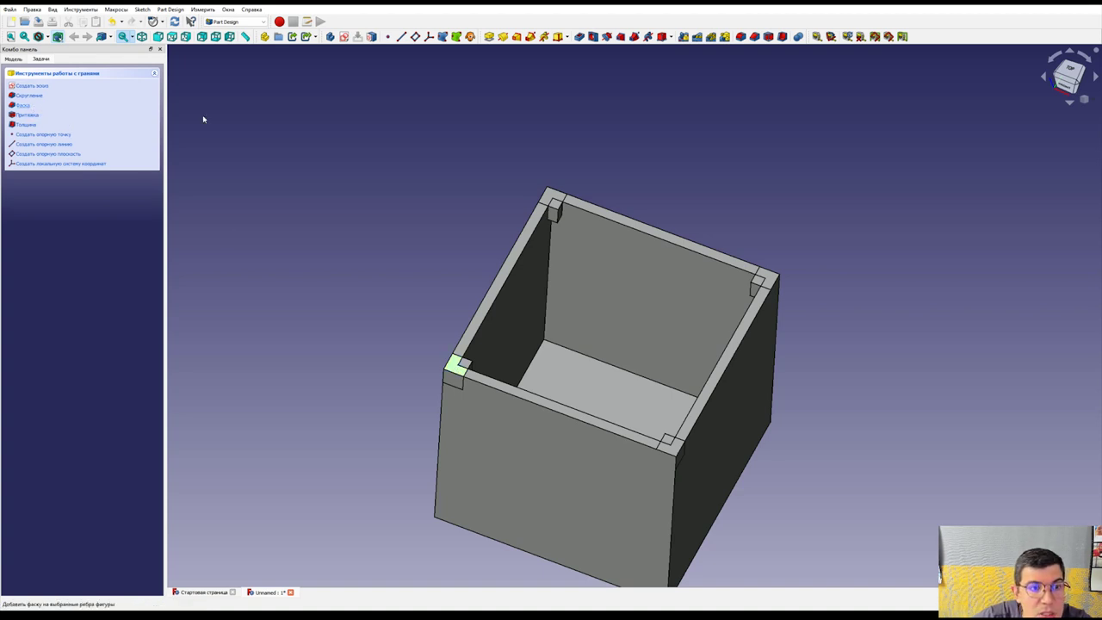
pyautogui.click(50, 90)
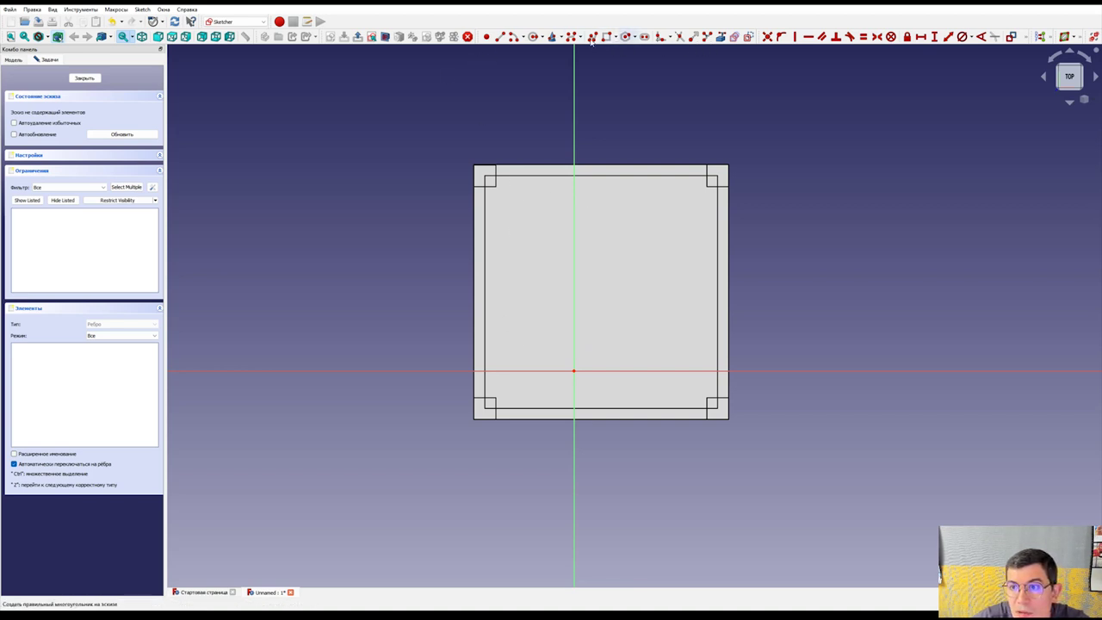
# Step: Draw circles centred on the top-left and top-right inner corners
pyautogui.click(534, 36)
pyautogui.scroll(5, 485, 174)
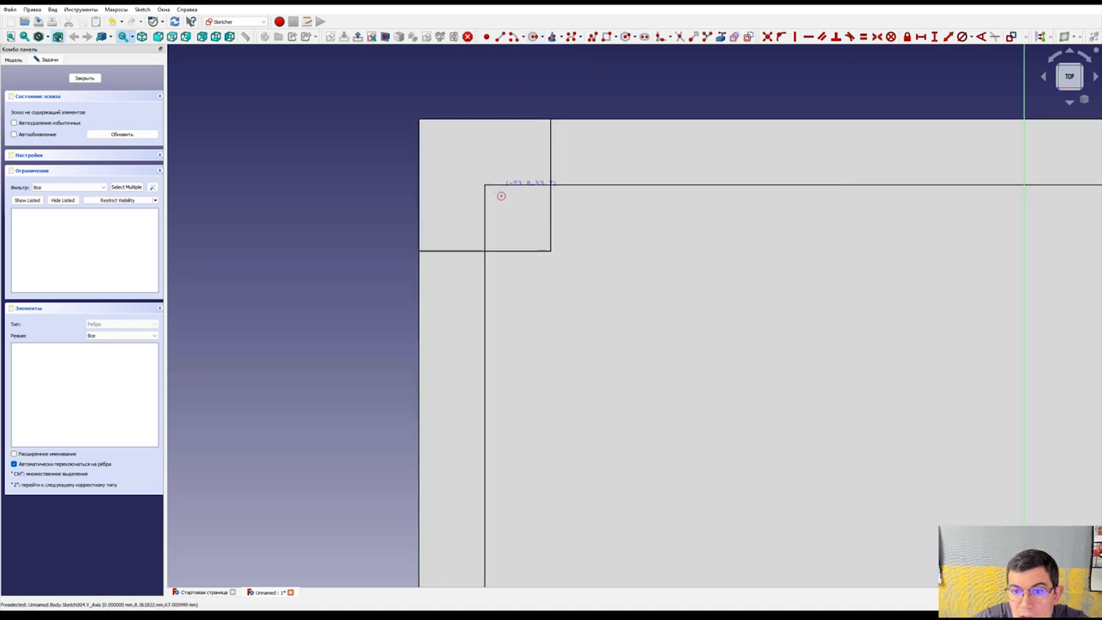
pyautogui.scroll(3, 501, 195)
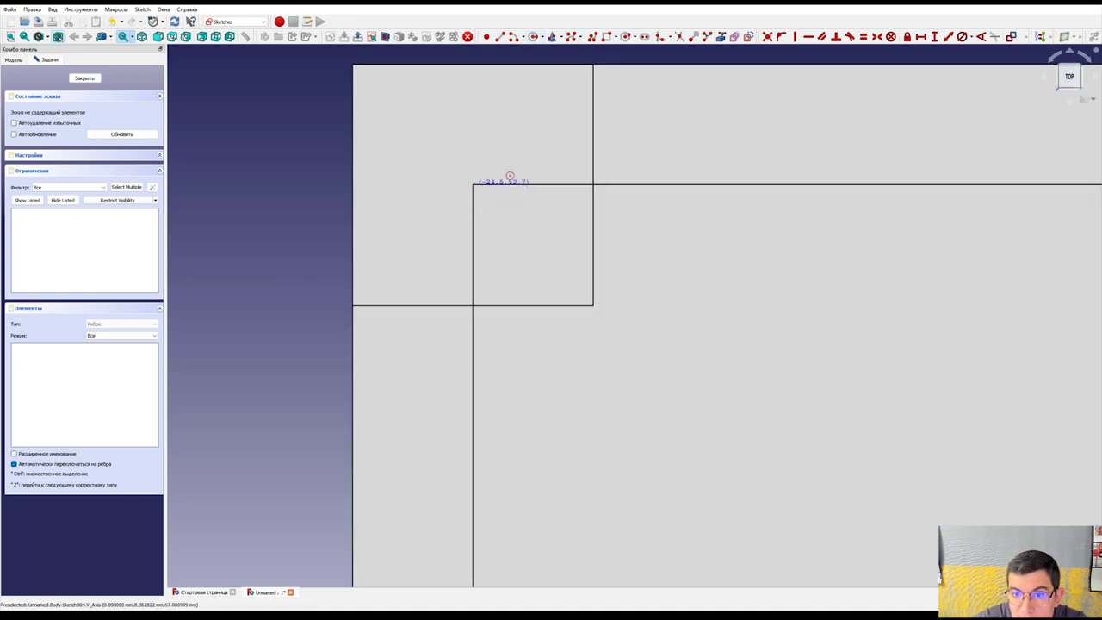
pyautogui.click(473, 184)
pyautogui.click(491, 178)
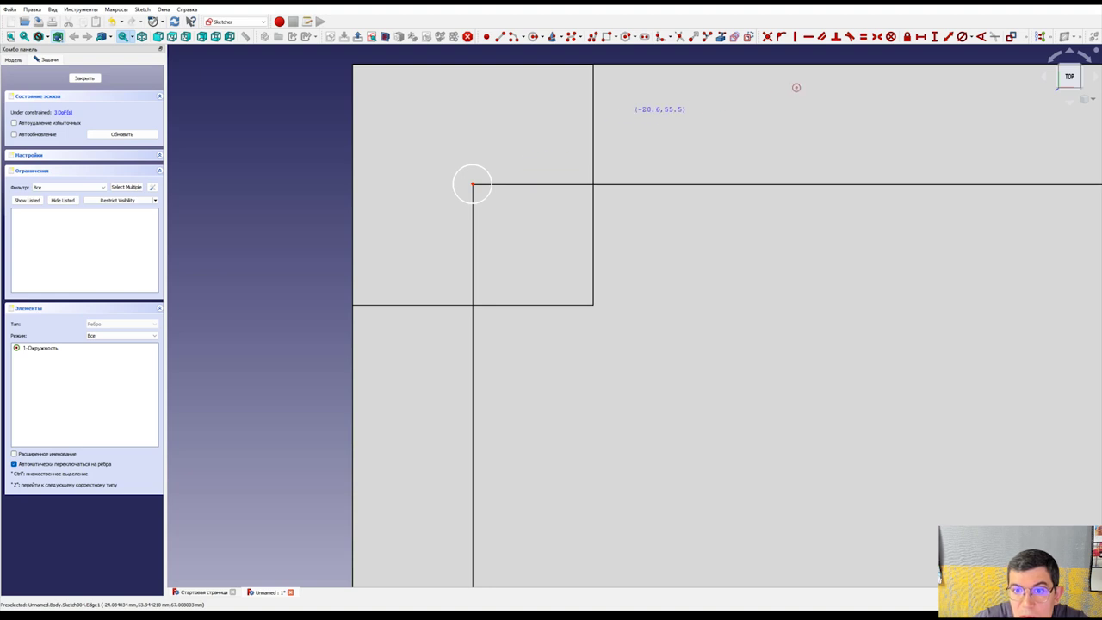
pyautogui.scroll(-3, 657, 206)
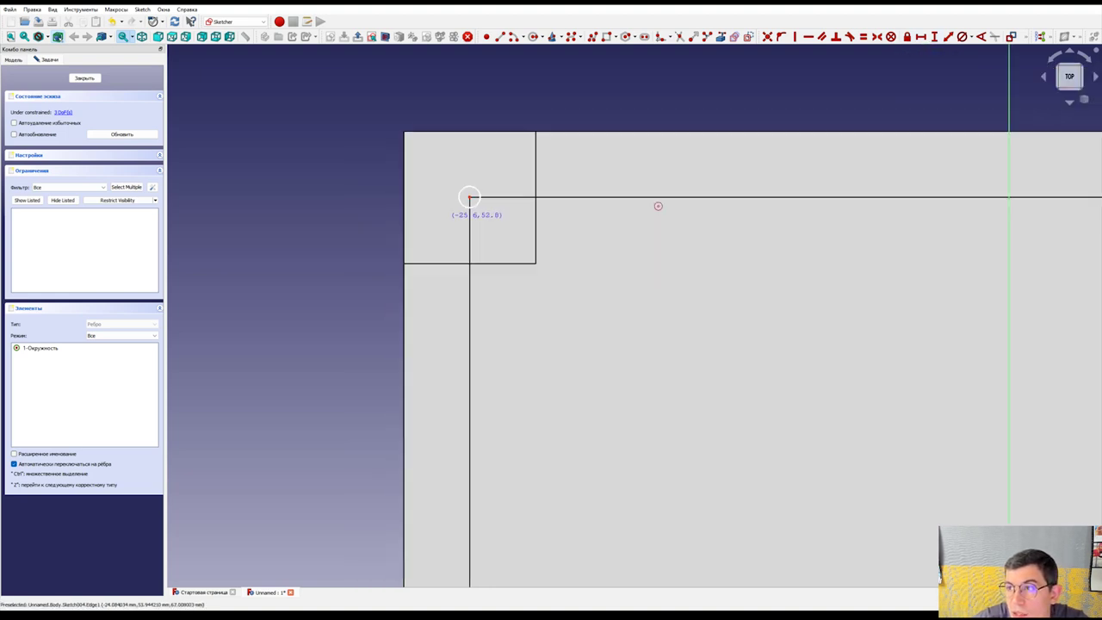
pyautogui.scroll(-2, 658, 206)
pyautogui.scroll(-2, 784, 219)
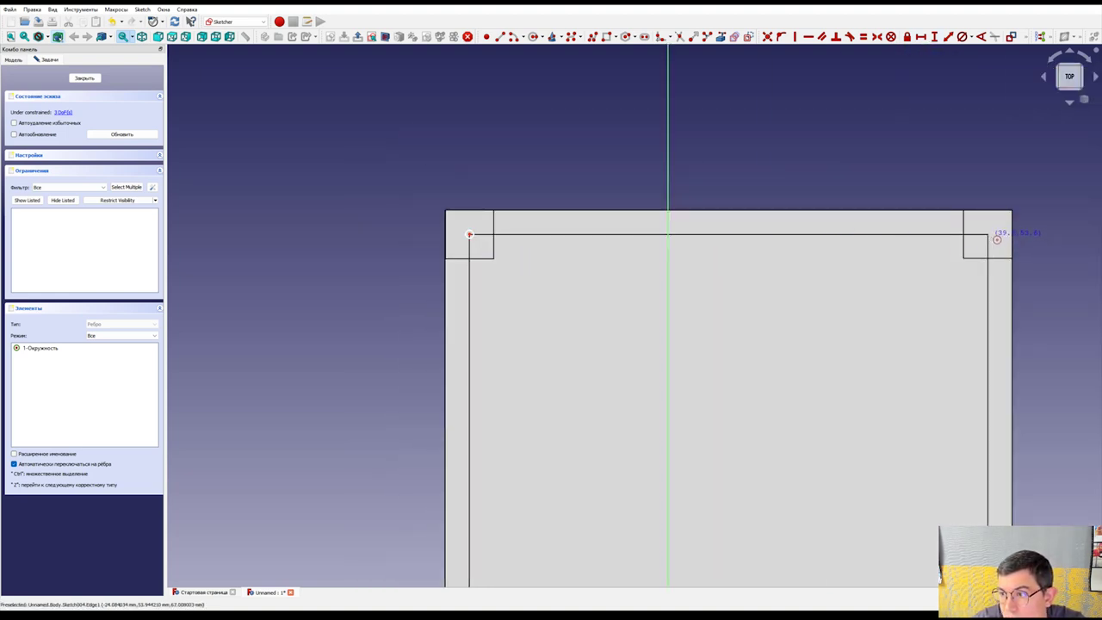
pyautogui.scroll(4, 997, 240)
pyautogui.scroll(2, 981, 224)
pyautogui.scroll(-2, 860, 224)
pyautogui.scroll(-4, 479, 231)
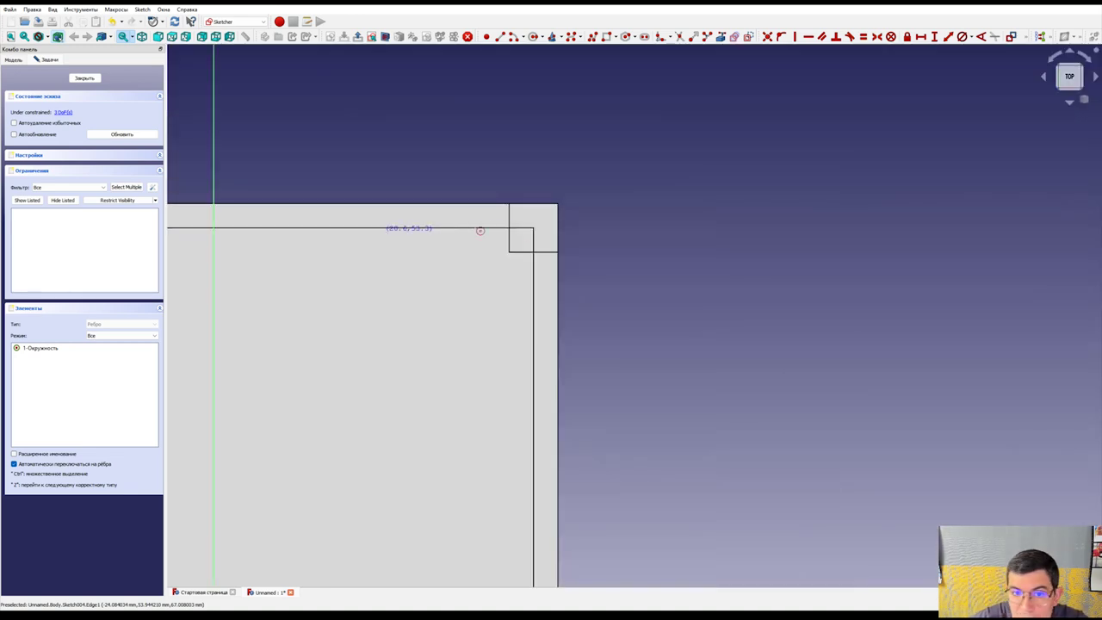
pyautogui.scroll(3, 534, 225)
pyautogui.scroll(3, 588, 214)
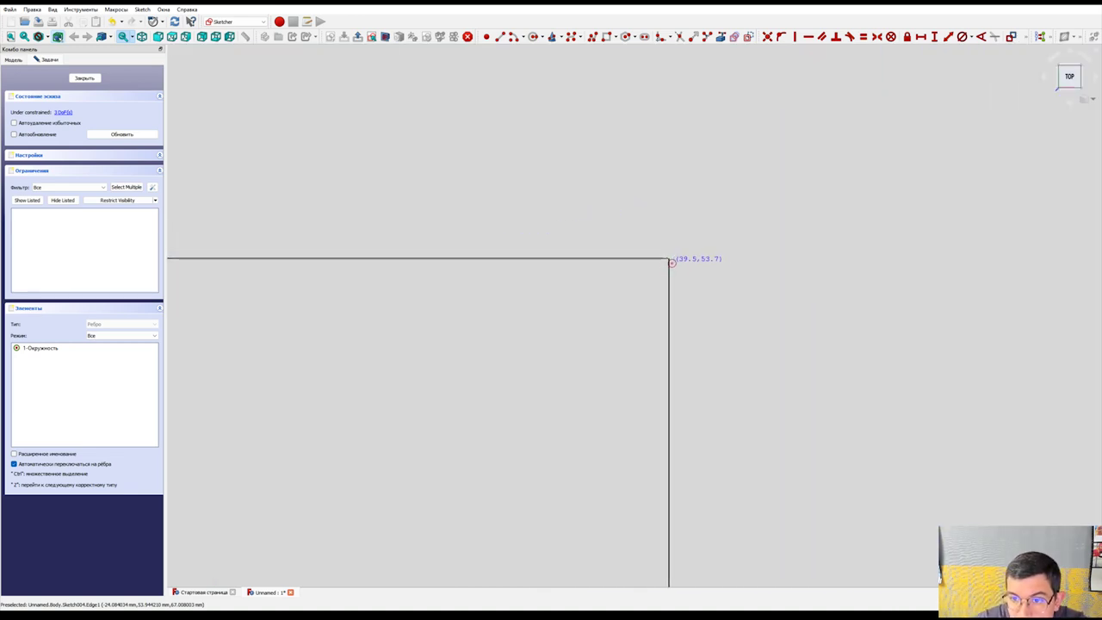
pyautogui.click(668, 259)
pyautogui.click(713, 240)
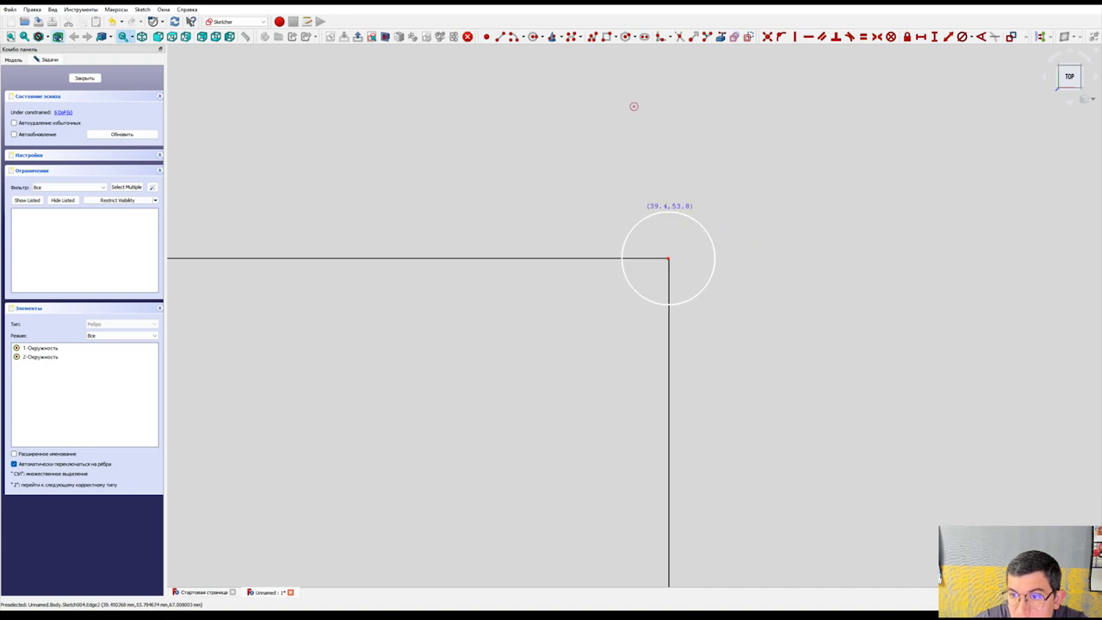
# Step: Constrain one circle to a 2 mm diameter and begin dimensioning the first circle
pyautogui.click(961, 39)
pyautogui.click(686, 215)
pyautogui.write('2')
pyautogui.press('Return')
pyautogui.scroll(-2, 681, 260)
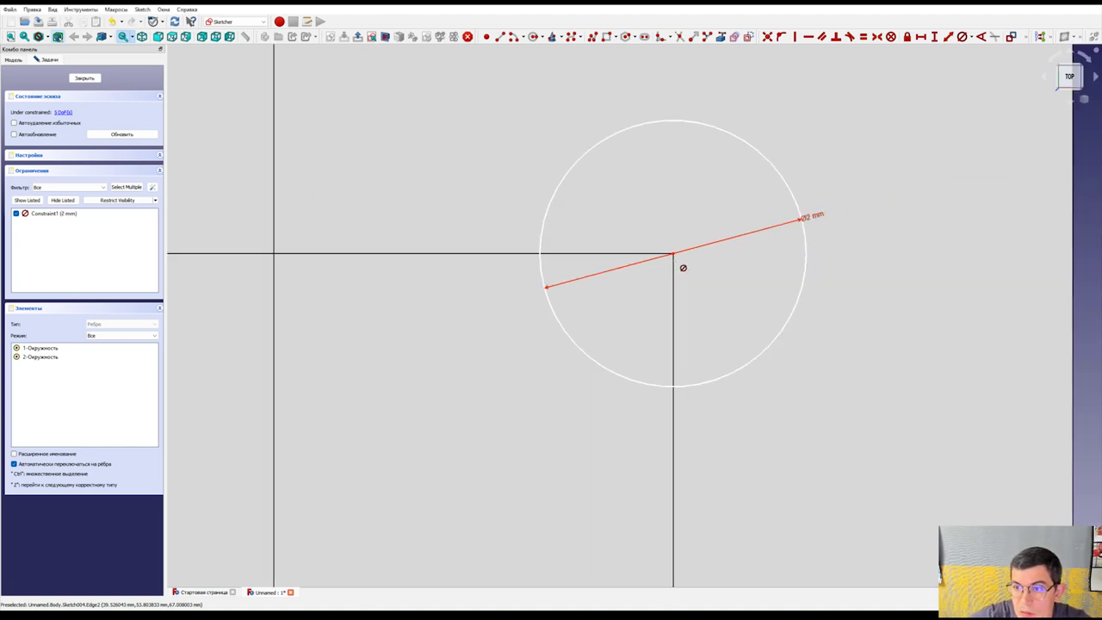
pyautogui.scroll(-3, 681, 266)
pyautogui.scroll(-2, 715, 272)
pyautogui.scroll(-2, 755, 280)
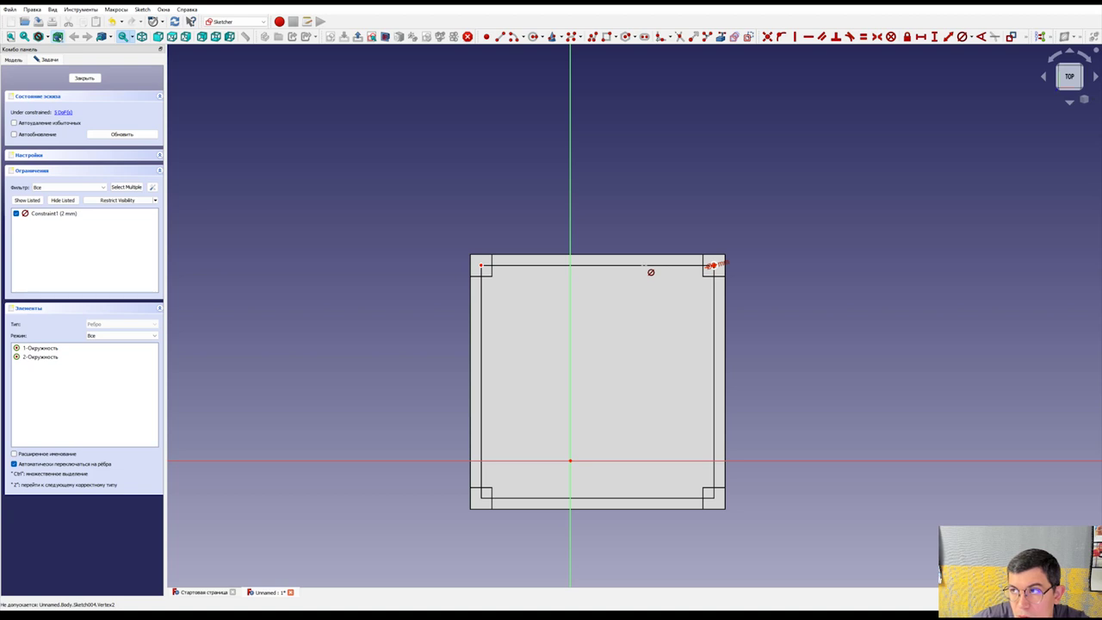
pyautogui.scroll(3, 716, 265)
pyautogui.scroll(2, 733, 264)
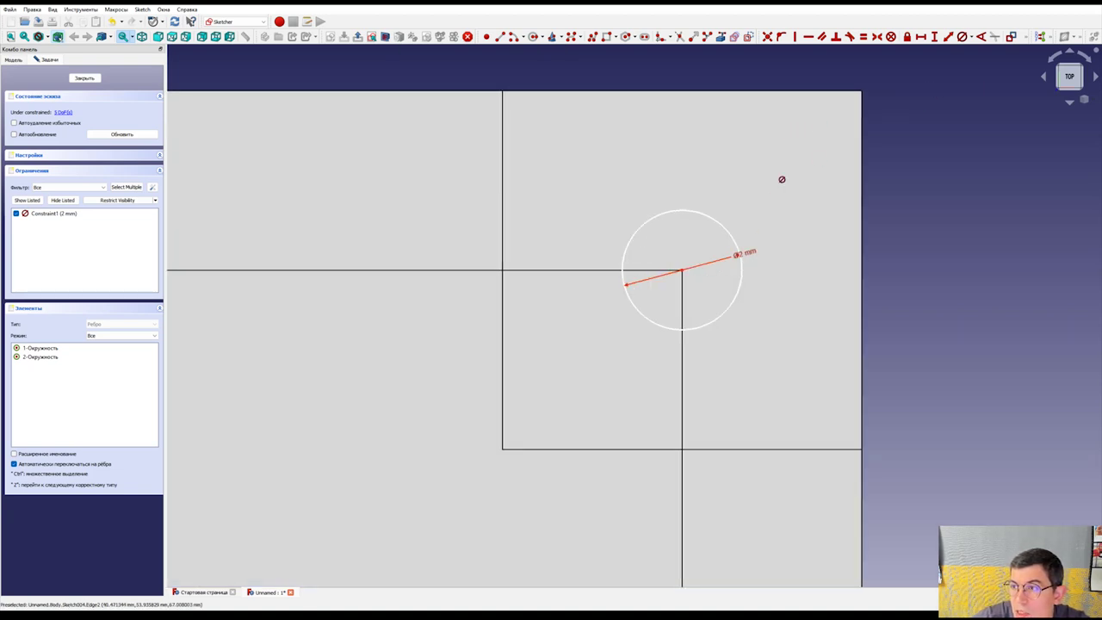
pyautogui.click(736, 235)
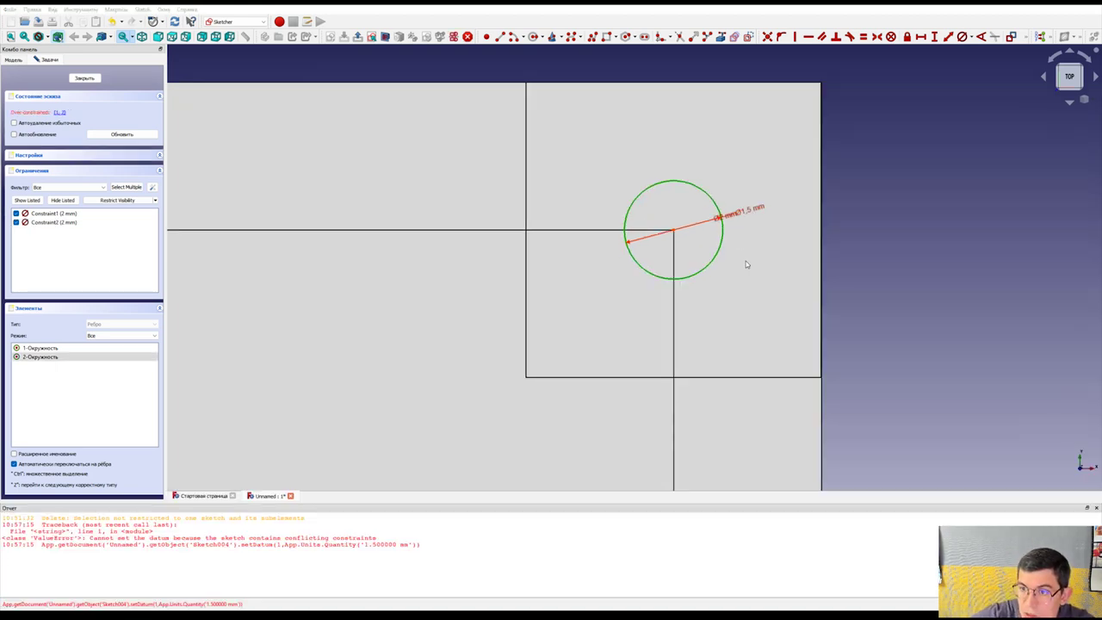
# Step: Undo the redundant and conflicting diameter constraints on the first corner circle
pyautogui.hotkey('ctrl', 'z')
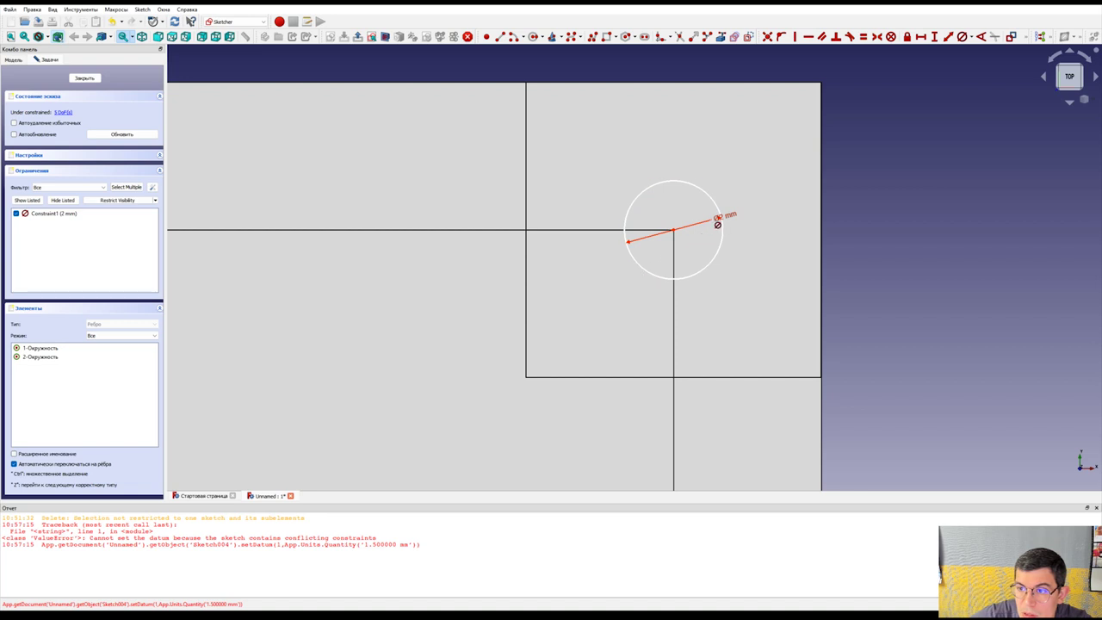
pyautogui.click(721, 229)
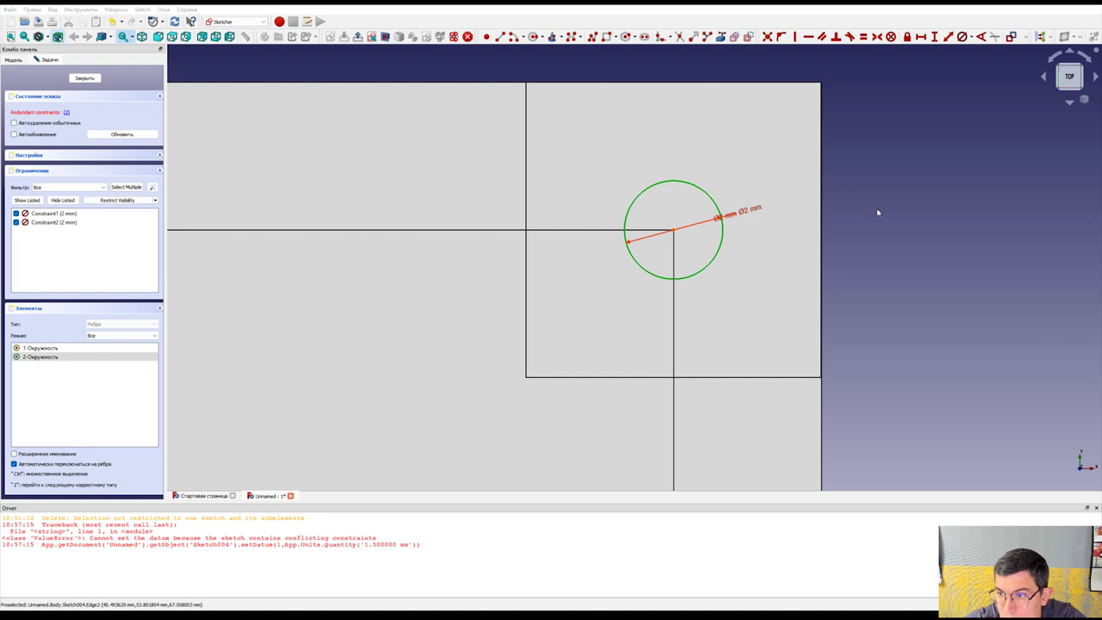
pyautogui.press('Return')
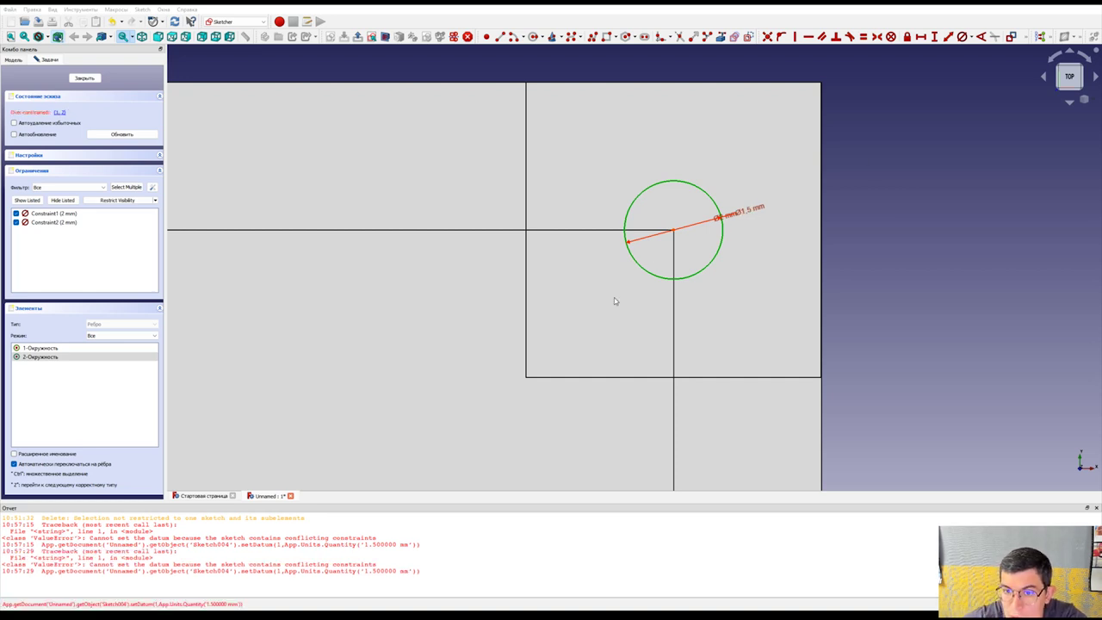
pyautogui.hotkey('ctrl', 'z')
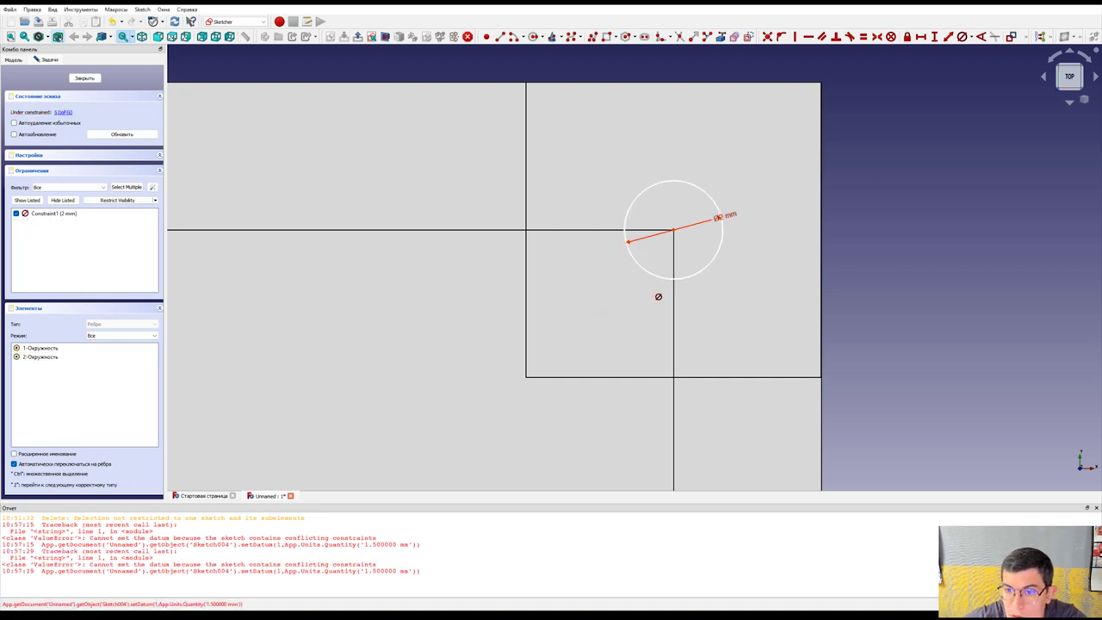
pyautogui.scroll(-4, 657, 295)
pyautogui.scroll(-4, 720, 229)
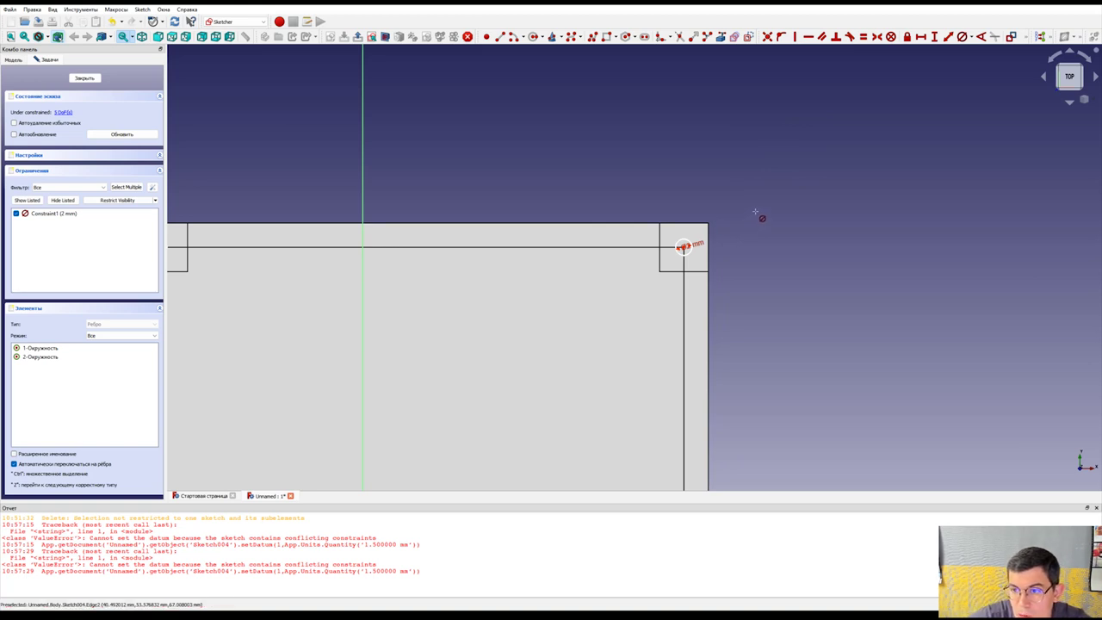
pyautogui.scroll(-3, 796, 221)
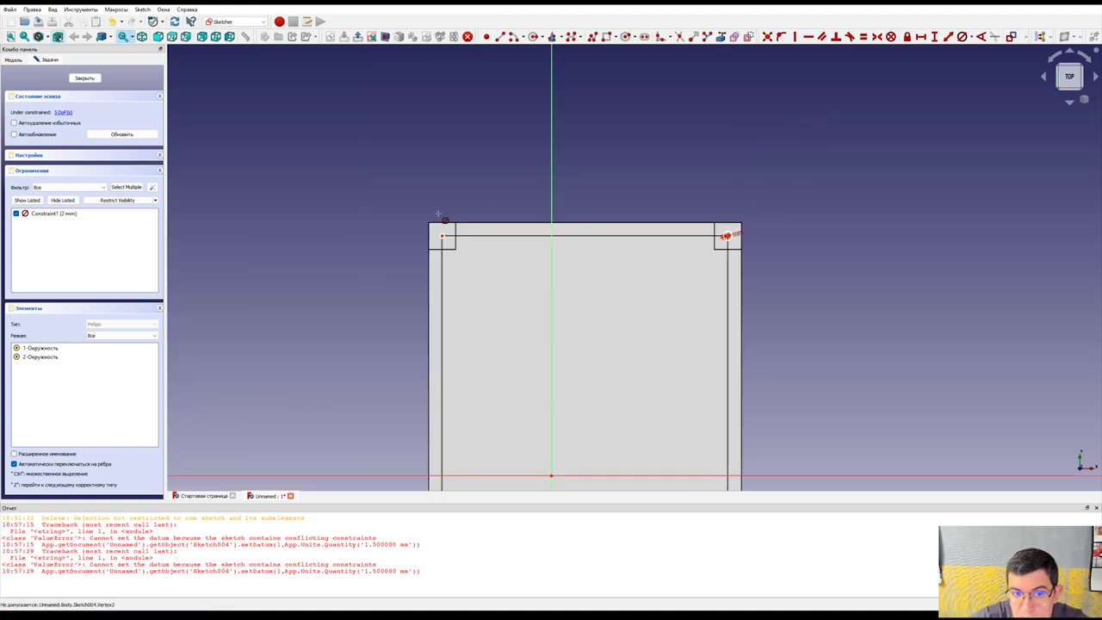
pyautogui.scroll(3, 441, 242)
pyautogui.scroll(5, 439, 244)
# Step: Constrain the top-left corner circle to a 1.5 mm diameter
pyautogui.click(460, 224)
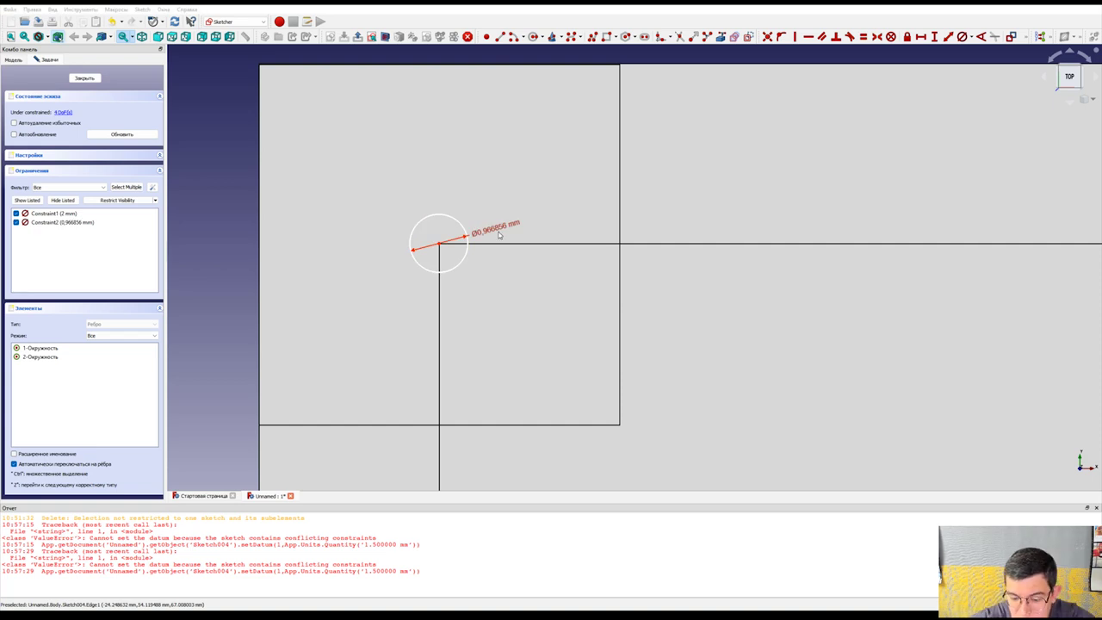
pyautogui.press('Return')
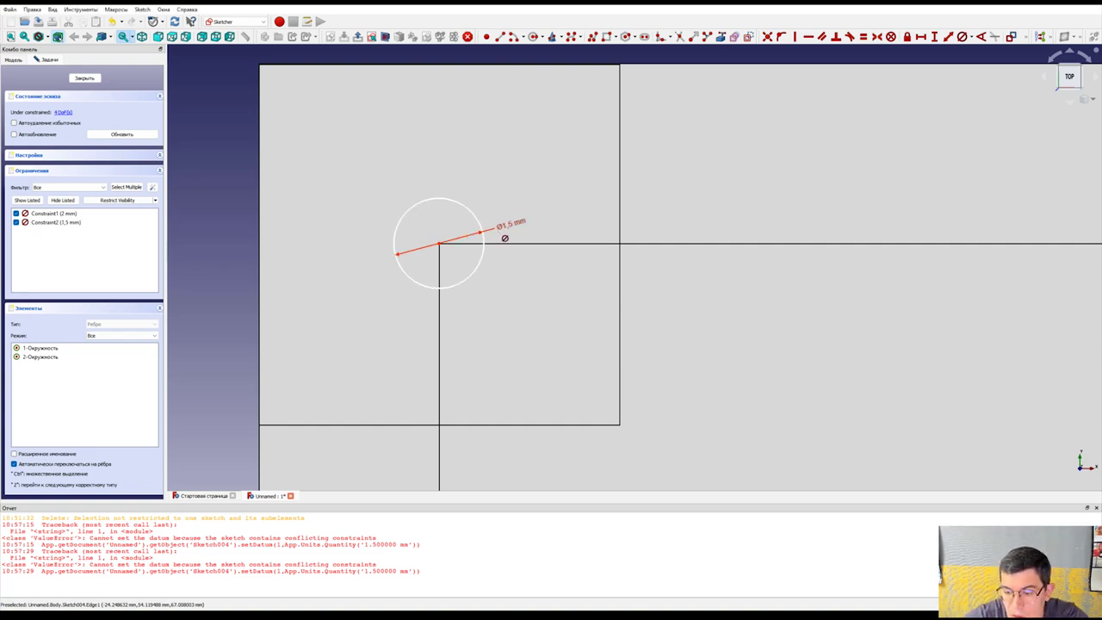
pyautogui.scroll(-2, 526, 207)
pyautogui.scroll(-5, 539, 259)
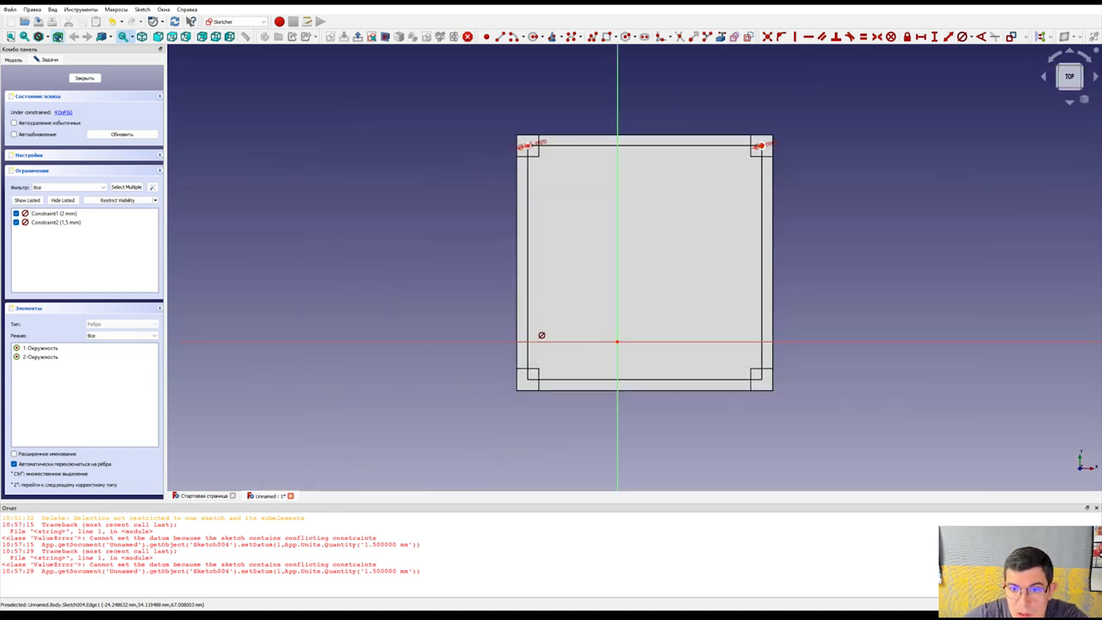
pyautogui.scroll(4, 533, 379)
pyautogui.scroll(2, 531, 418)
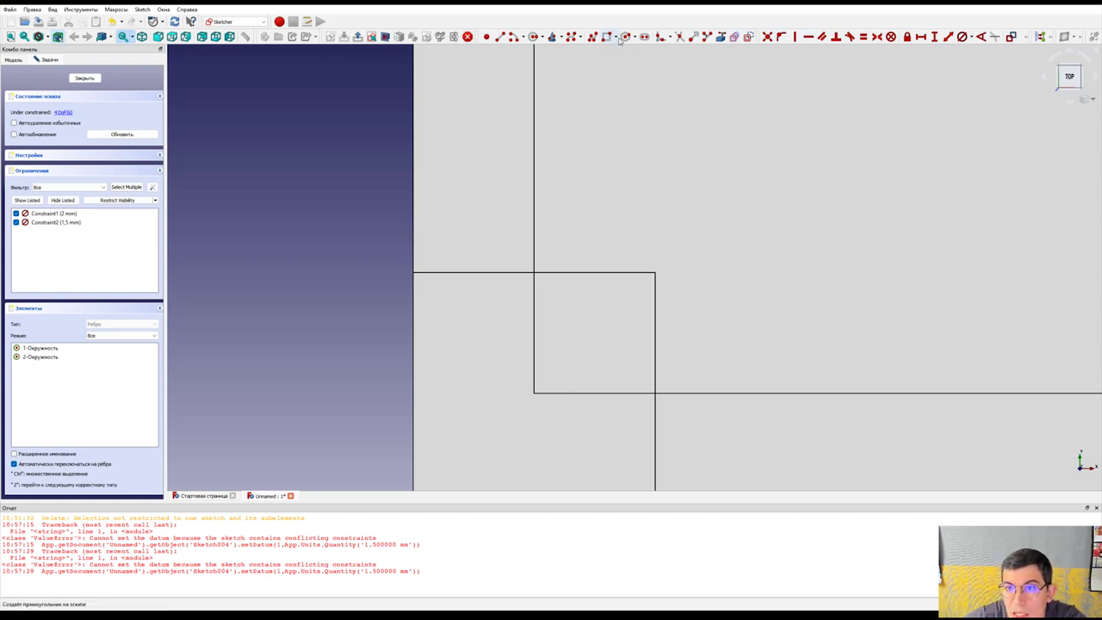
# Step: Draw a circle centred on the bottom-left inner corner of the rectangle
pyautogui.click(534, 36)
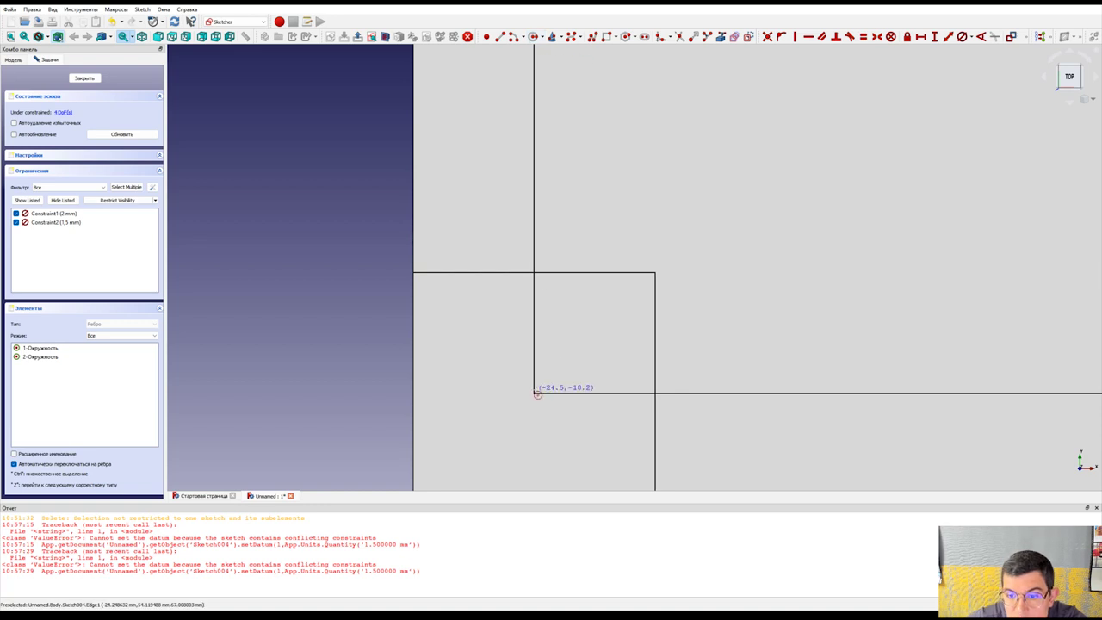
pyautogui.scroll(1, 535, 384)
pyautogui.scroll(2, 534, 382)
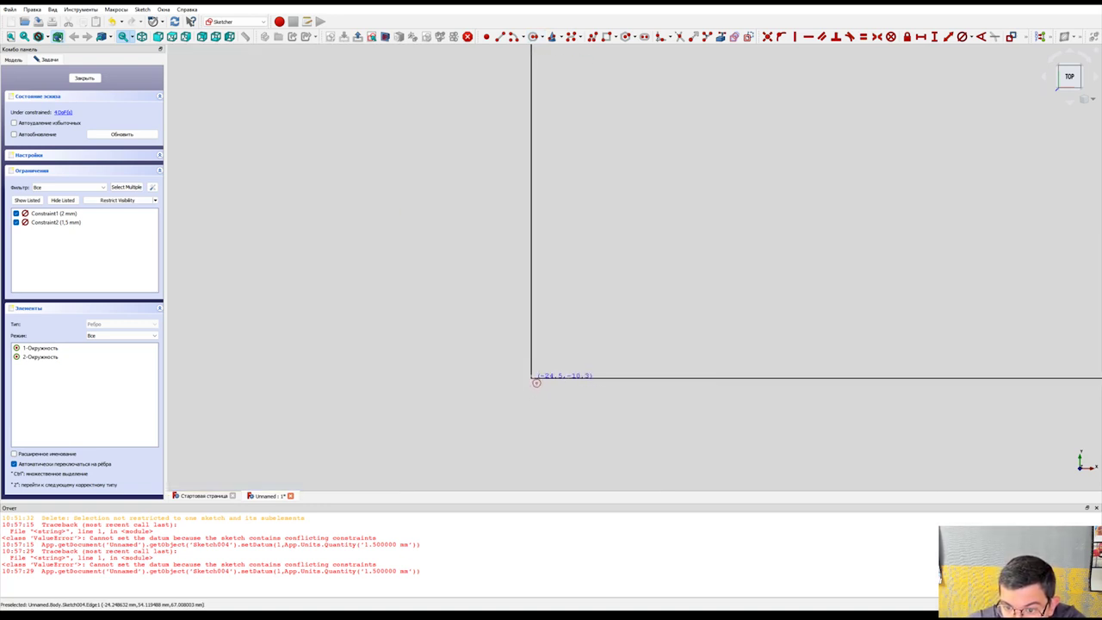
pyautogui.click(532, 383)
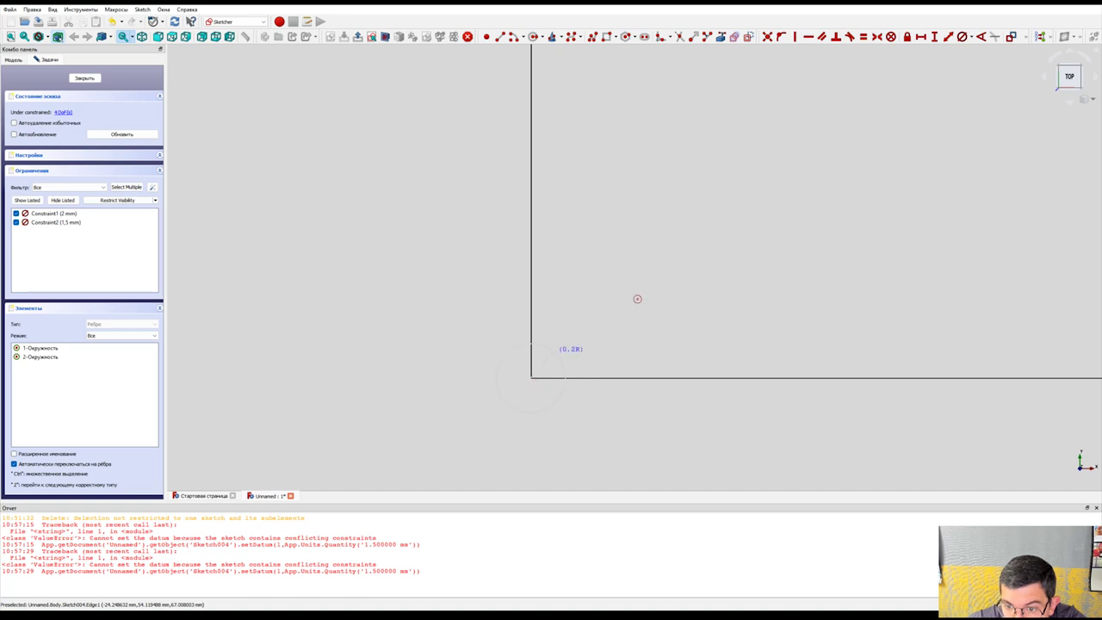
pyautogui.click(644, 287)
# Step: Give the bottom-left corner circle a 1.5 mm diameter constraint
pyautogui.click(961, 36)
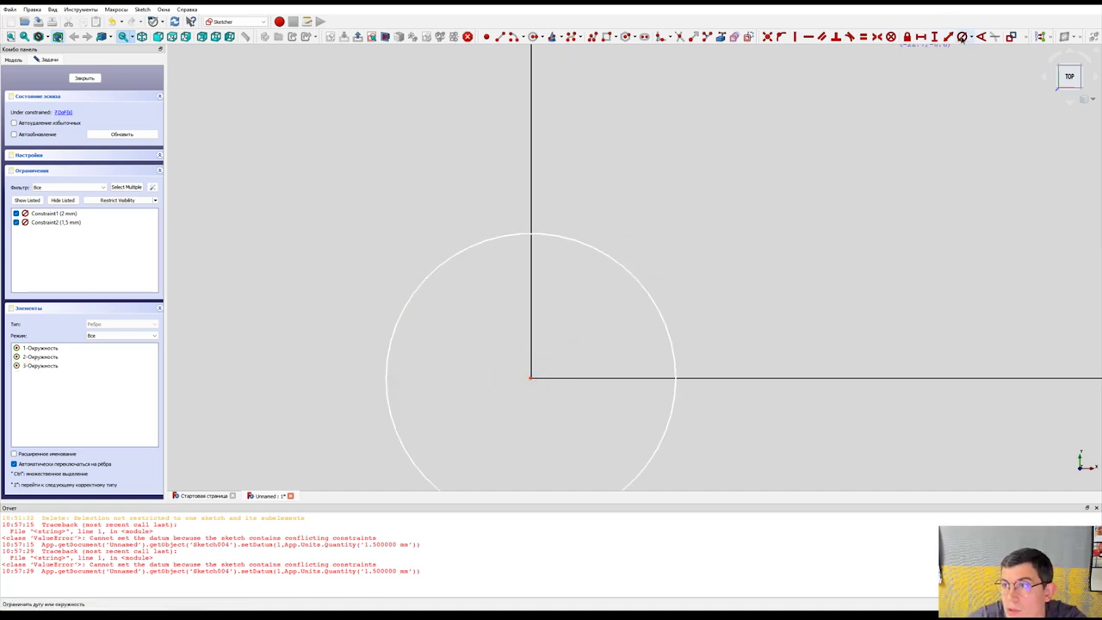
pyautogui.click(561, 240)
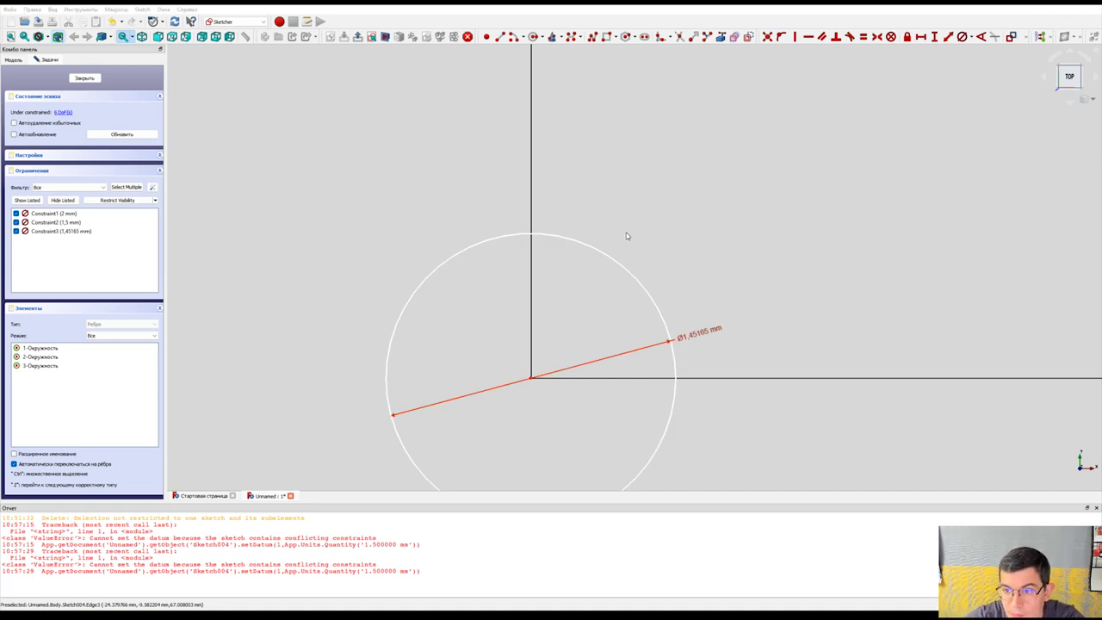
pyautogui.scroll(-5, 388, 246)
pyautogui.scroll(-2, 499, 262)
pyautogui.scroll(-3, 505, 276)
pyautogui.scroll(5, 852, 275)
pyautogui.scroll(2, 827, 293)
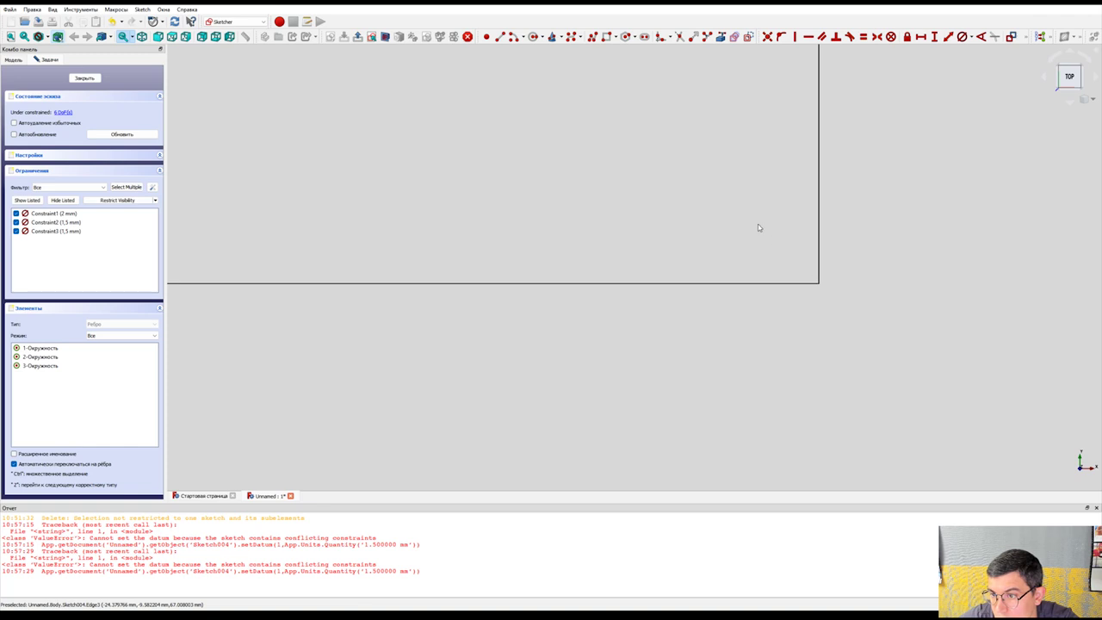
# Step: Draw a circle at the bottom-right inner corner and constrain it to 1.5 mm diameter
pyautogui.click(533, 37)
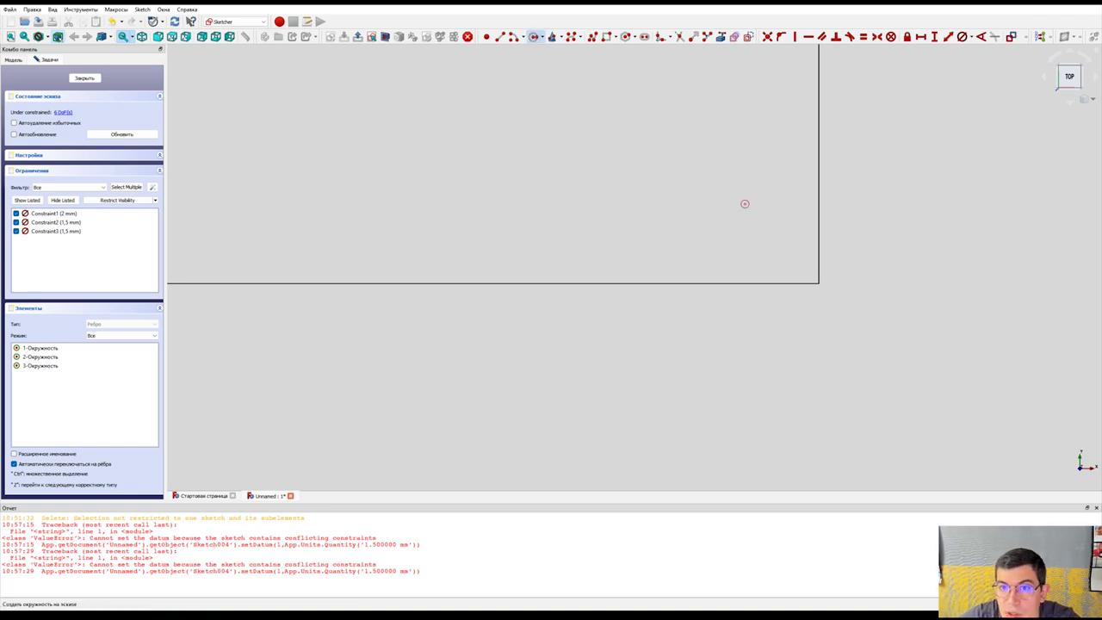
pyautogui.click(820, 283)
pyautogui.click(935, 260)
pyautogui.click(962, 36)
pyautogui.click(848, 177)
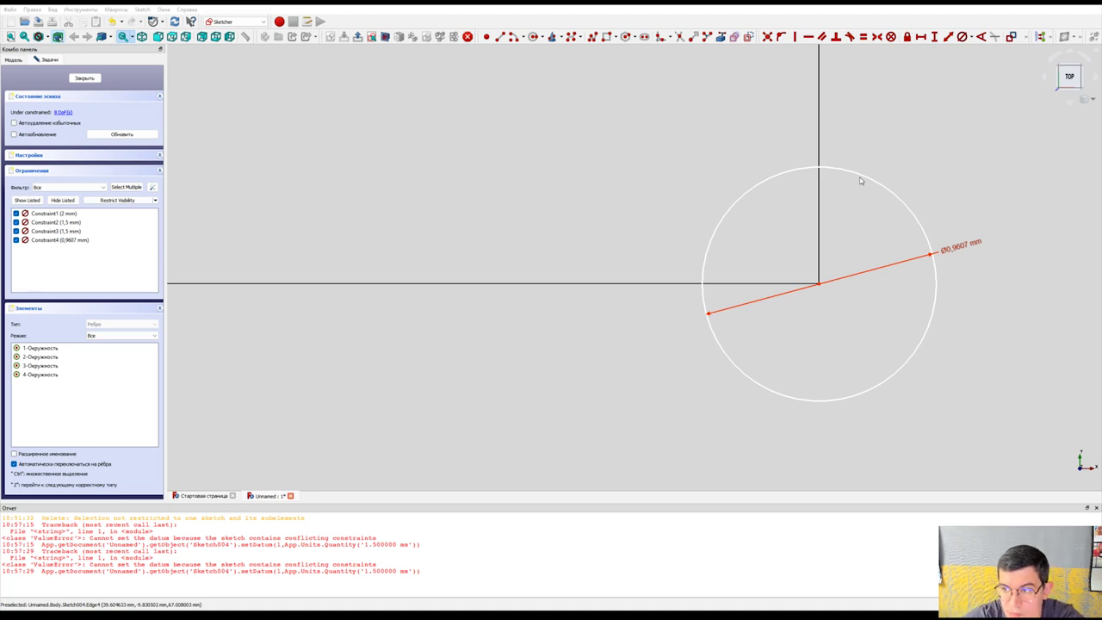
pyautogui.press('Return')
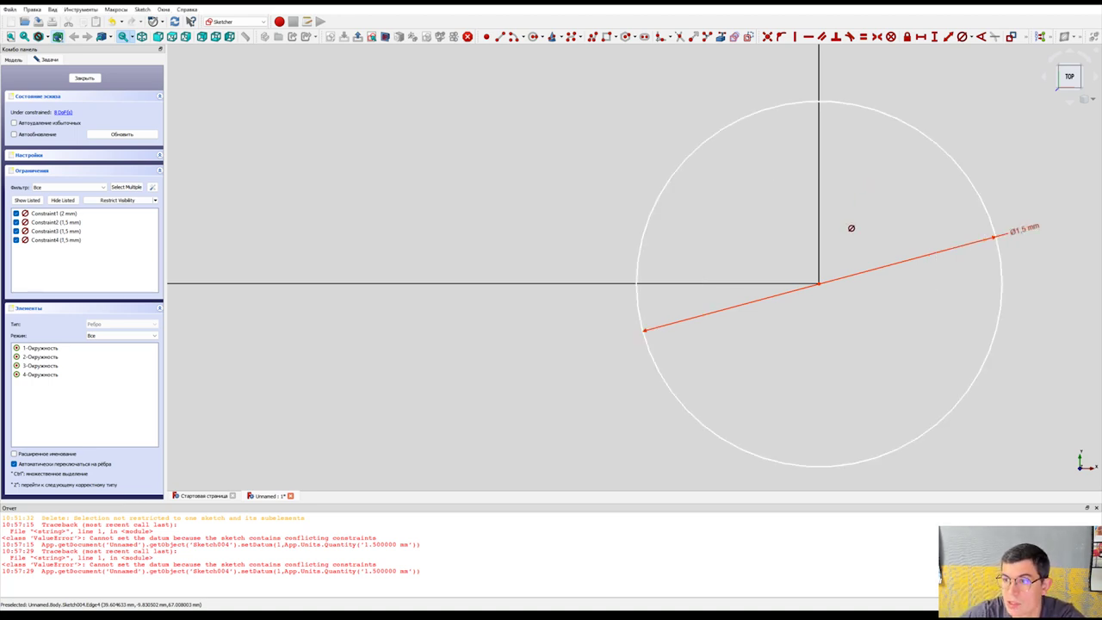
pyautogui.scroll(-3, 735, 391)
pyautogui.scroll(-3, 755, 335)
pyautogui.scroll(-3, 767, 167)
pyautogui.scroll(5, 709, 255)
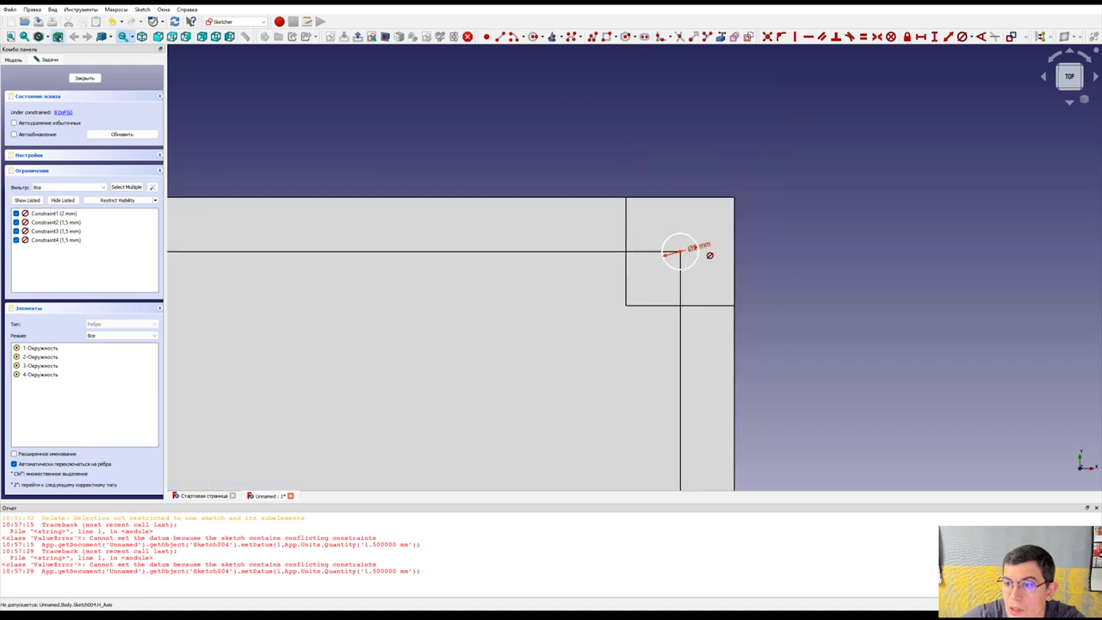
pyautogui.scroll(3, 704, 251)
# Step: Replace the misplaced circle with one centred exactly on the rectangle corner, with a diameter constraint
pyautogui.click(640, 307)
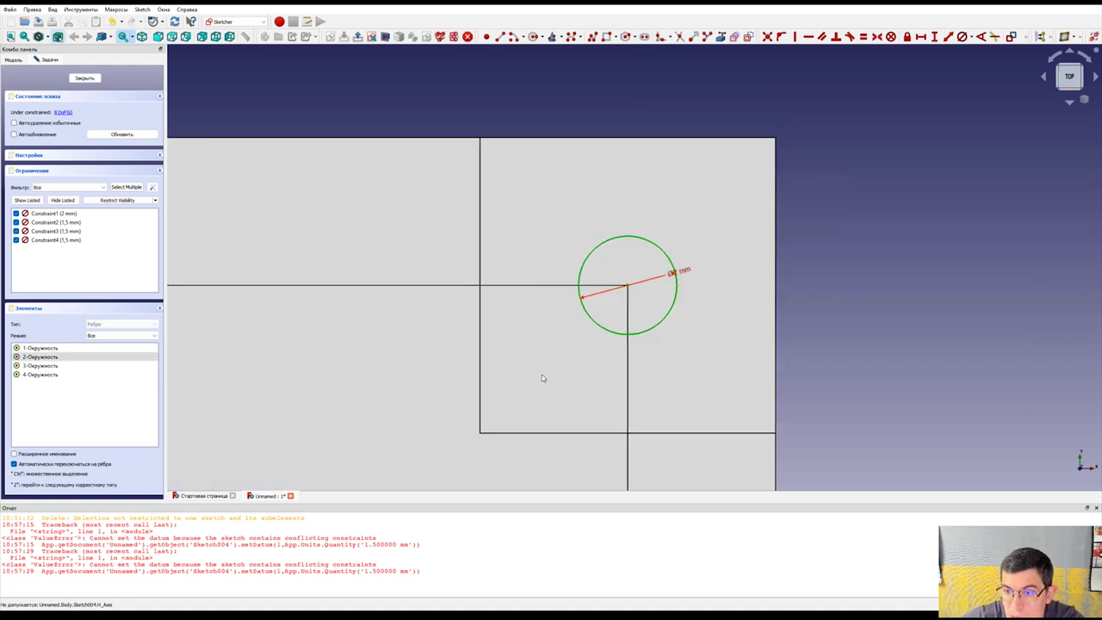
pyautogui.press('Delete')
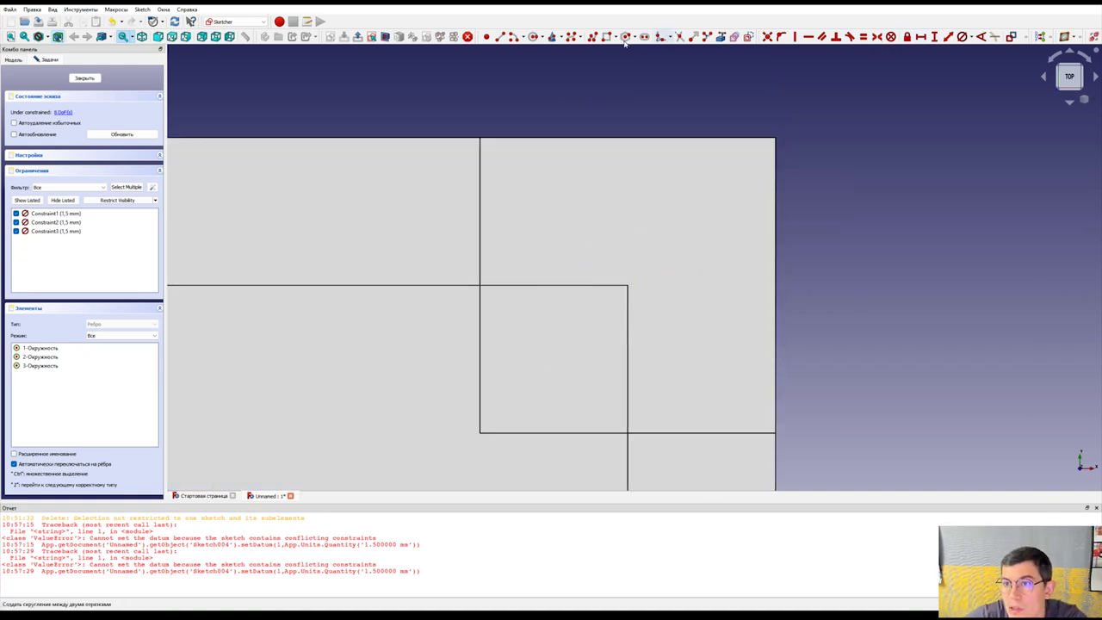
pyautogui.click(534, 36)
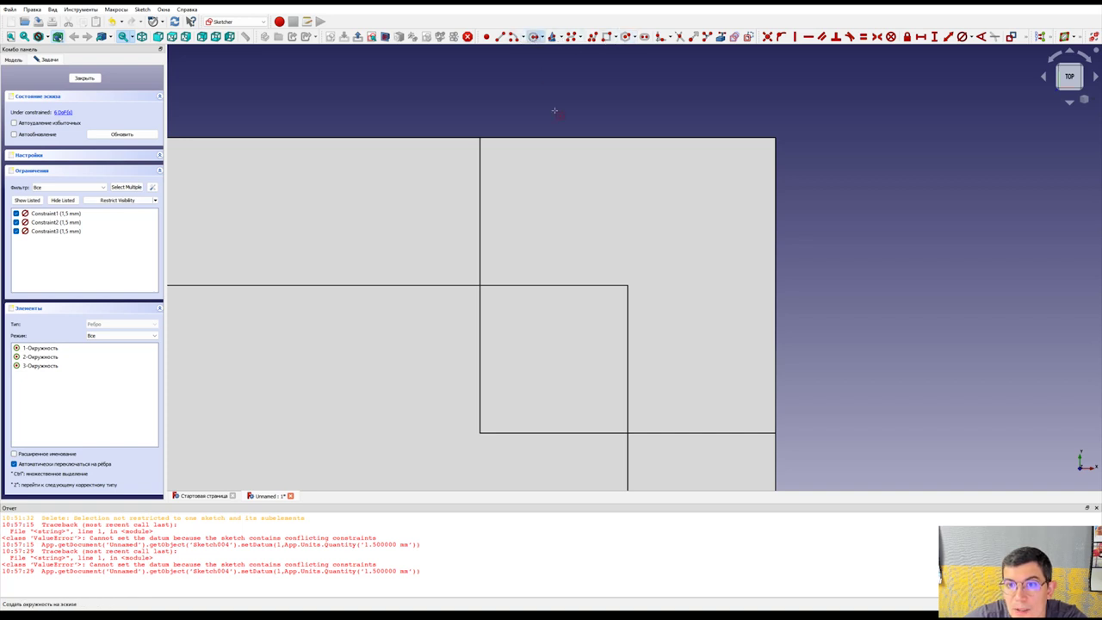
pyautogui.scroll(3, 659, 269)
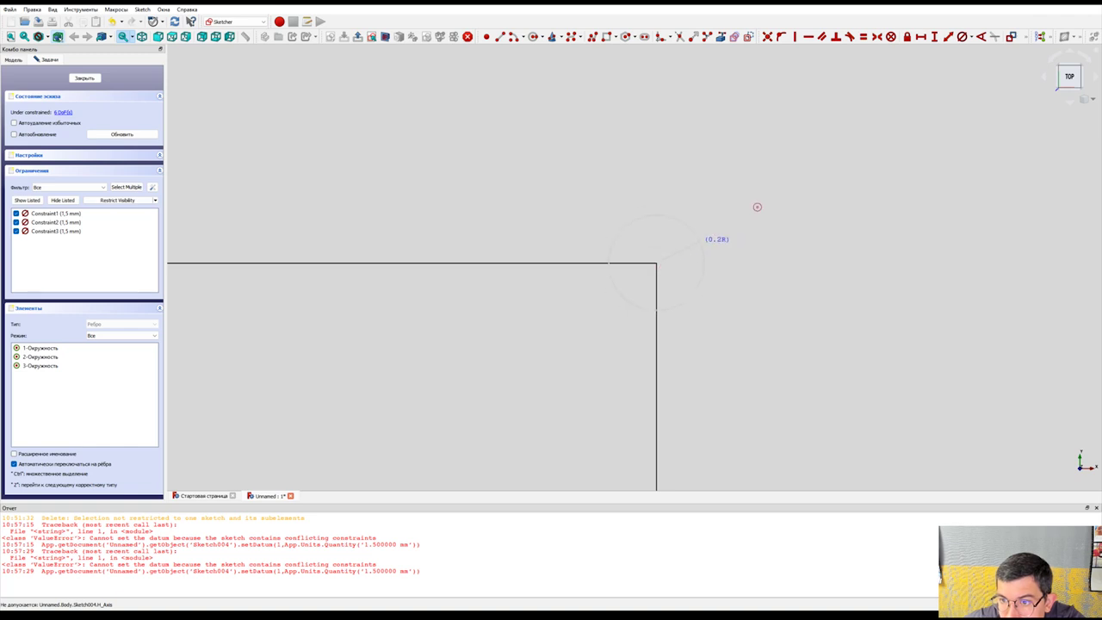
pyautogui.click(804, 188)
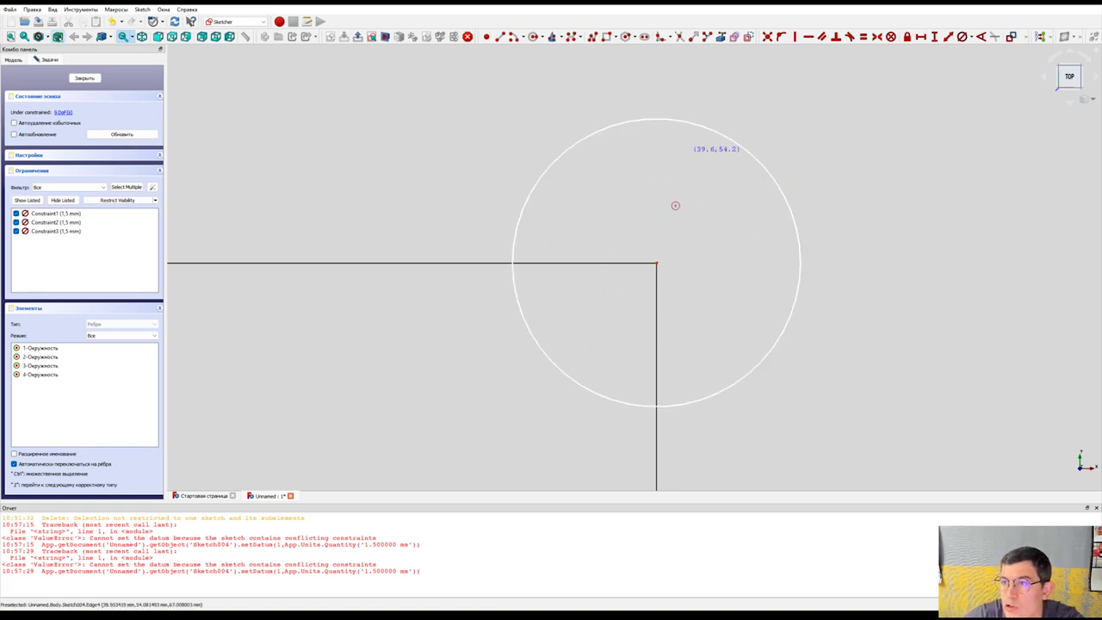
pyautogui.scroll(-3, 578, 237)
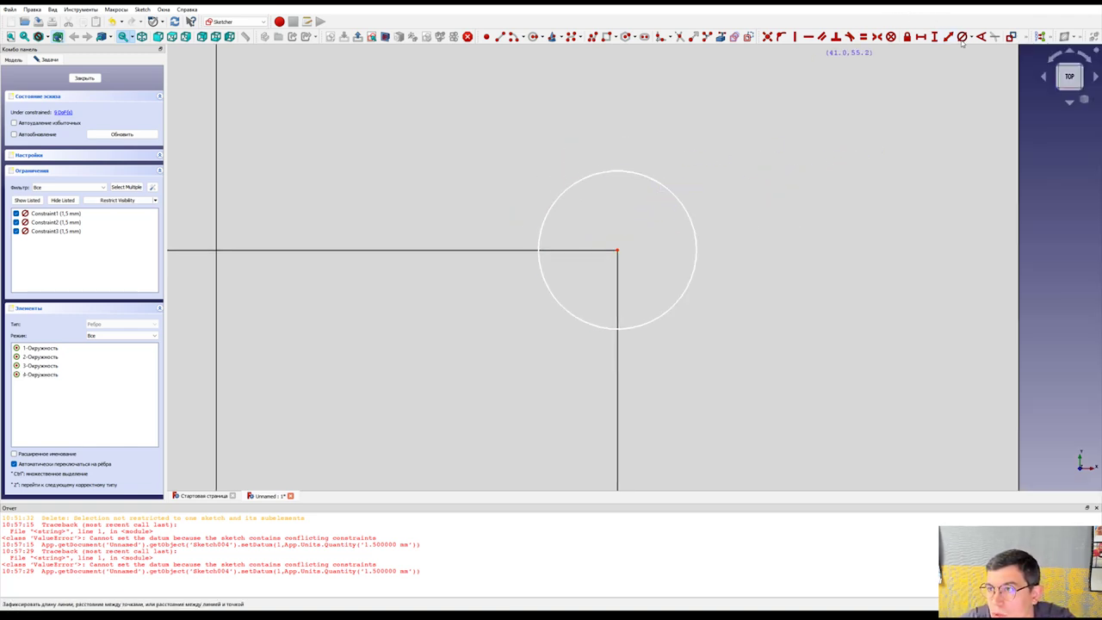
pyautogui.click(656, 185)
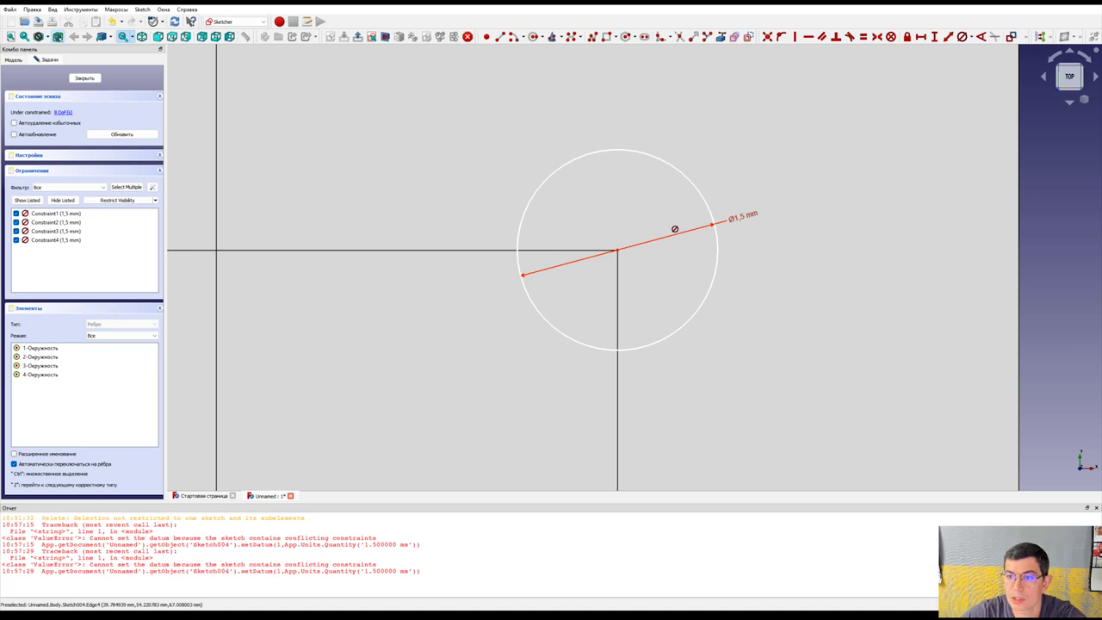
pyautogui.scroll(-3, 677, 232)
pyautogui.scroll(-2, 720, 251)
pyautogui.scroll(-2, 744, 176)
pyautogui.scroll(-2, 738, 161)
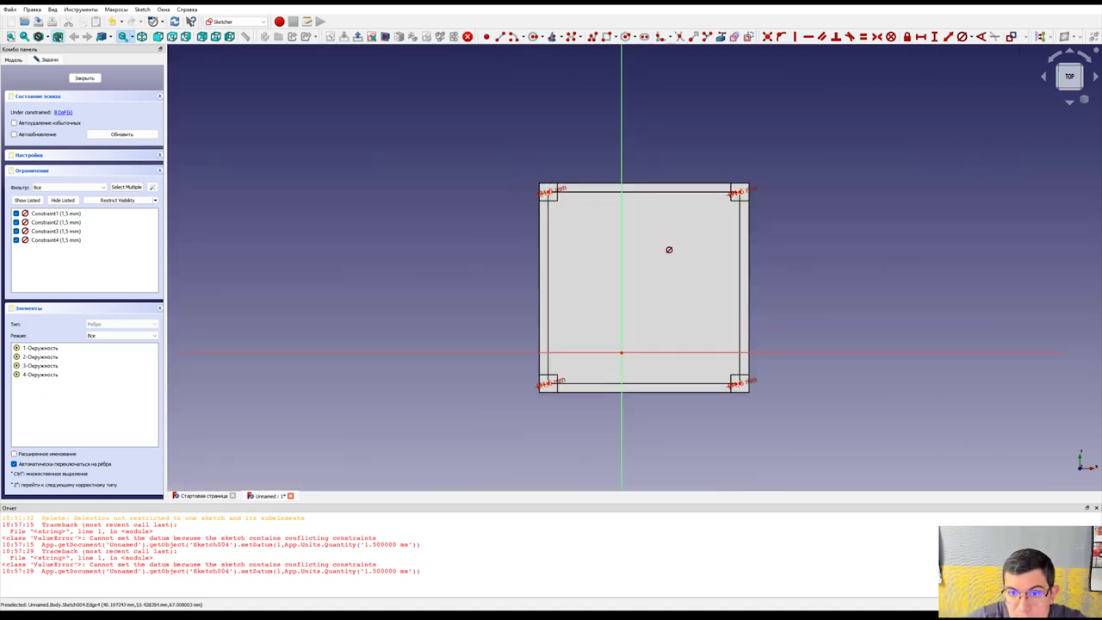
pyautogui.scroll(2, 672, 241)
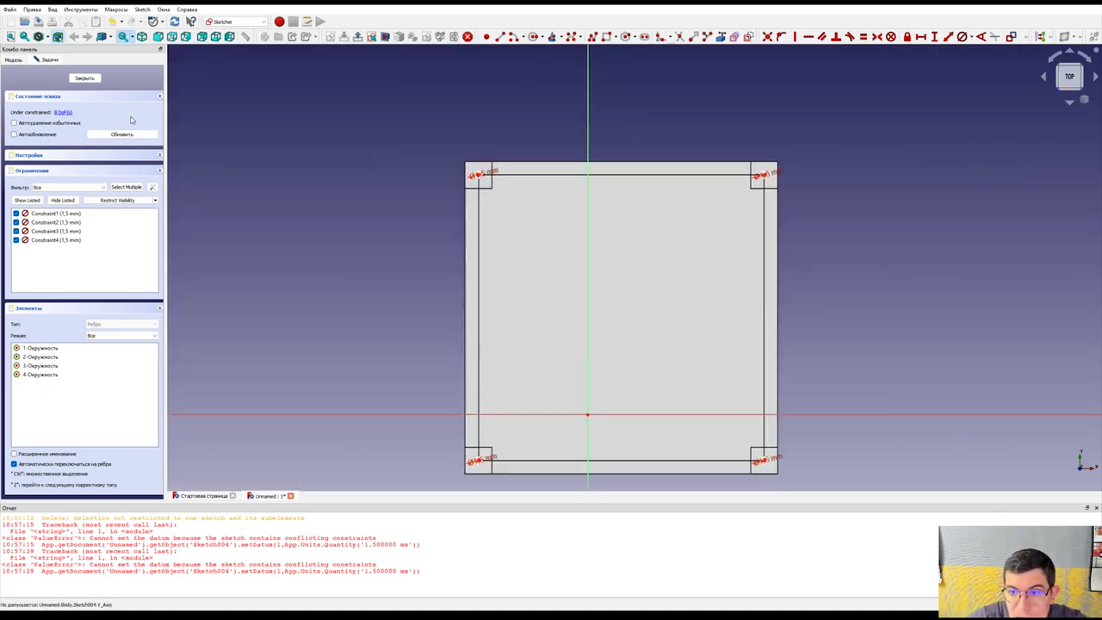
# Step: Close the sketch and pocket the four 1.5 mm pin holes into the corner posts
pyautogui.click(84, 78)
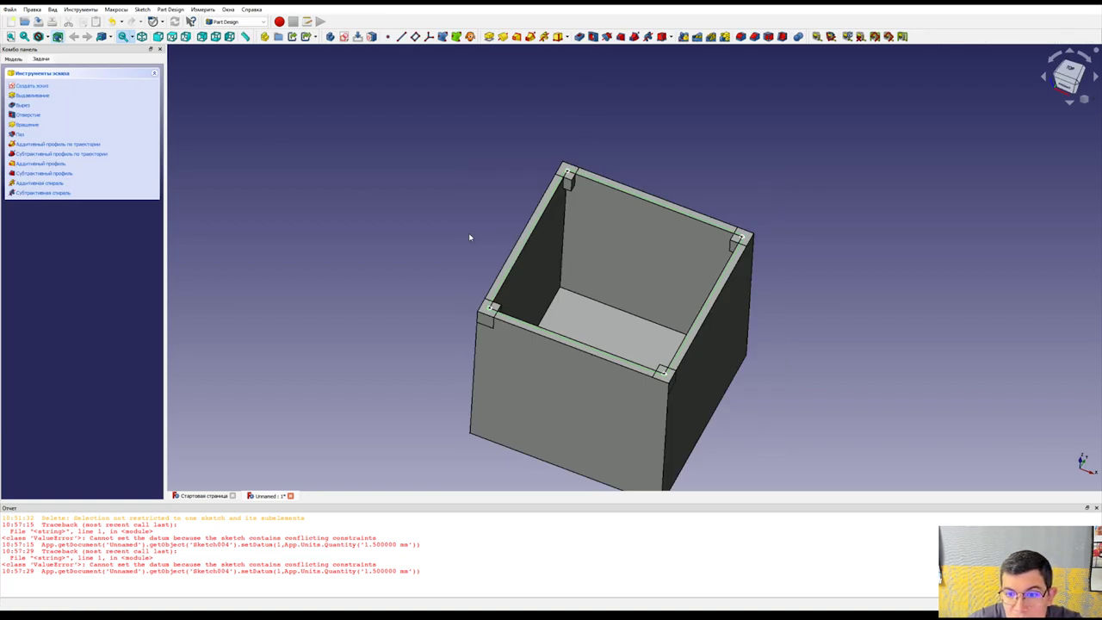
pyautogui.click(22, 104)
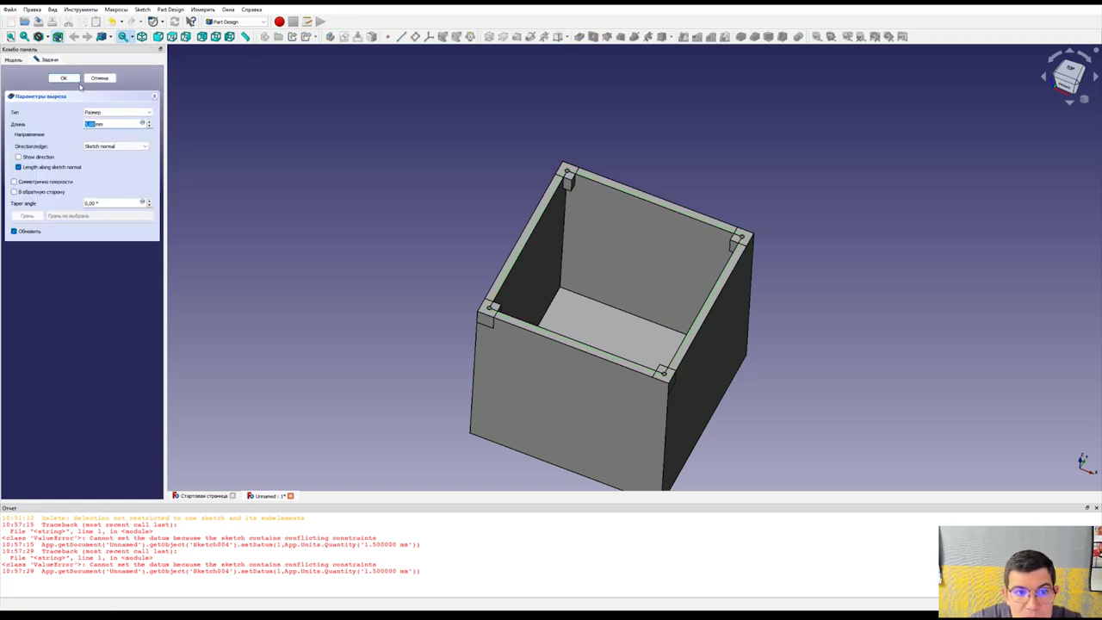
pyautogui.click(68, 80)
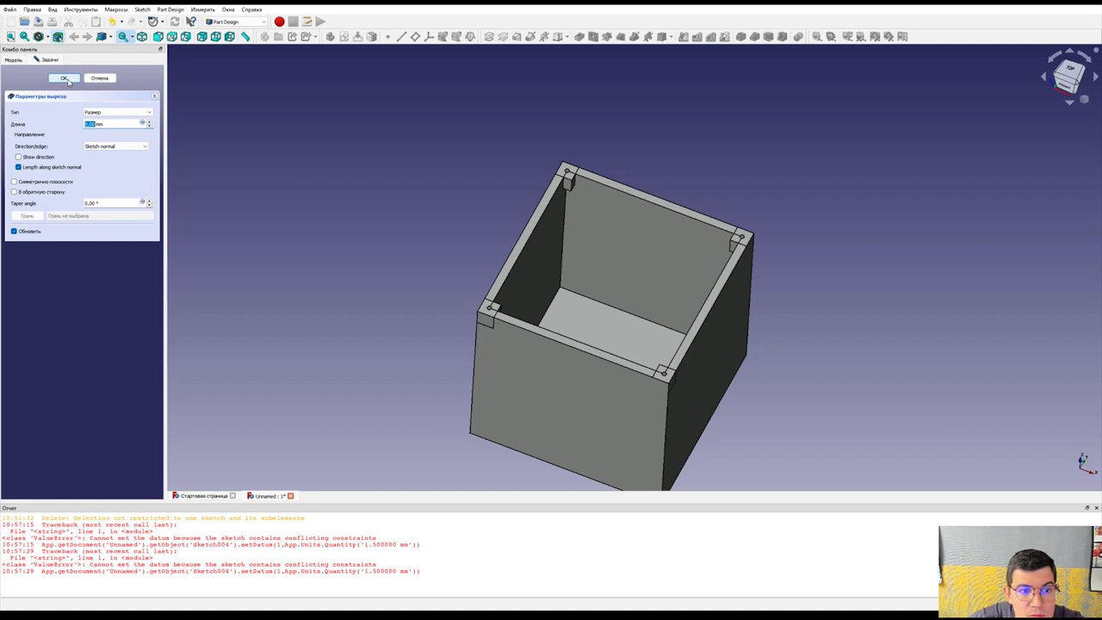
pyautogui.click(66, 80)
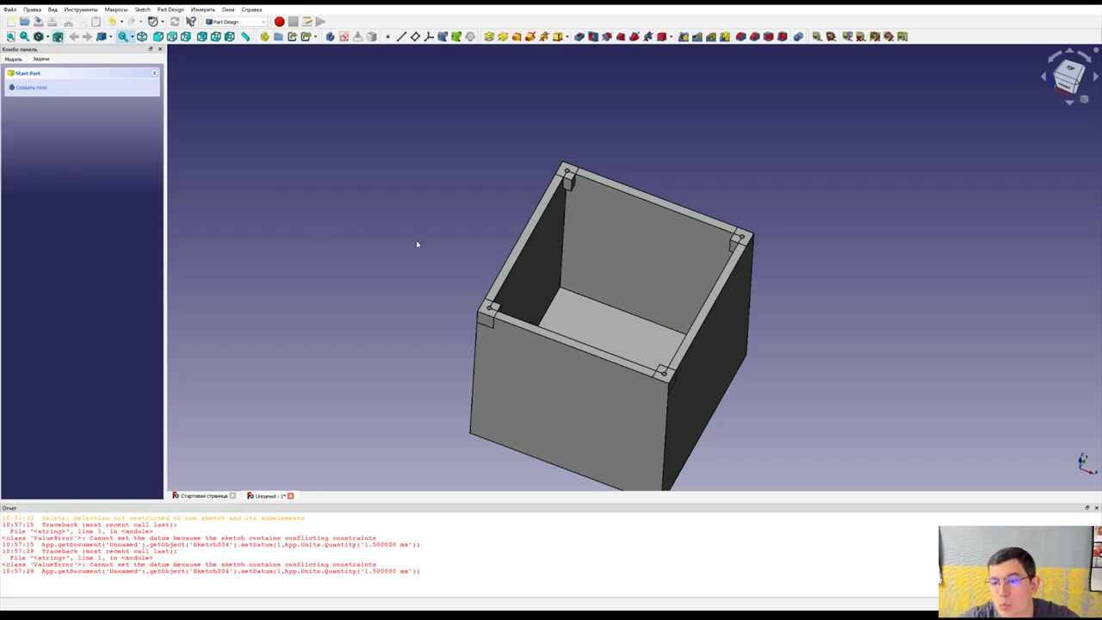
pyautogui.moveTo(770, 172)
pyautogui.mouseDown(button='middle')
pyautogui.moveTo(775, 258)
pyautogui.moveTo(853, 192)
pyautogui.moveTo(760, 262)
pyautogui.moveTo(800, 241)
pyautogui.moveTo(844, 167)
pyautogui.moveTo(723, 101)
pyautogui.moveTo(651, 105)
pyautogui.moveTo(695, 216)
pyautogui.mouseUp(button='middle')
# Step: Orbit the box and add its front face to the chamfer selection
pyautogui.scroll(-5, 695, 216)
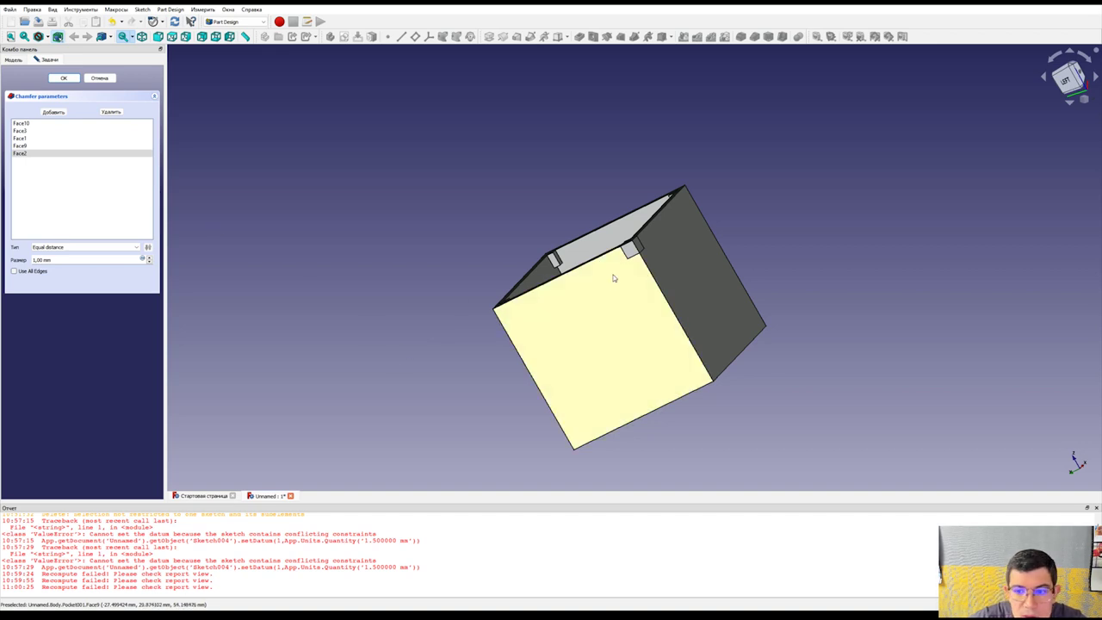
pyautogui.scroll(5, 617, 266)
pyautogui.scroll(3, 663, 253)
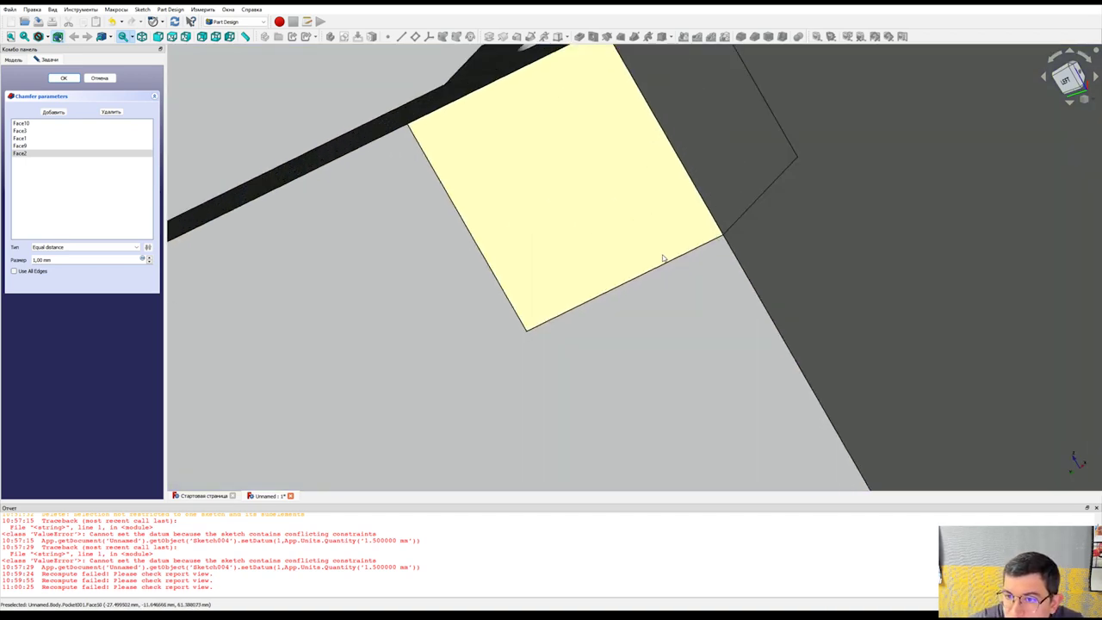
pyautogui.scroll(-5, 861, 258)
pyautogui.scroll(-3, 861, 258)
pyautogui.moveTo(861, 258)
pyautogui.mouseDown(button='middle')
pyautogui.moveTo(706, 310)
pyautogui.moveTo(873, 137)
pyautogui.moveTo(861, 271)
pyautogui.moveTo(763, 315)
pyautogui.moveTo(476, 389)
pyautogui.moveTo(295, 387)
pyautogui.moveTo(571, 249)
pyautogui.moveTo(485, 345)
pyautogui.moveTo(405, 382)
pyautogui.moveTo(431, 379)
pyautogui.moveTo(394, 373)
pyautogui.moveTo(522, 315)
pyautogui.moveTo(445, 374)
pyautogui.moveTo(470, 352)
pyautogui.moveTo(482, 293)
pyautogui.mouseUp(button='middle')
pyautogui.scroll(4, 679, 324)
pyautogui.scroll(-2, 482, 293)
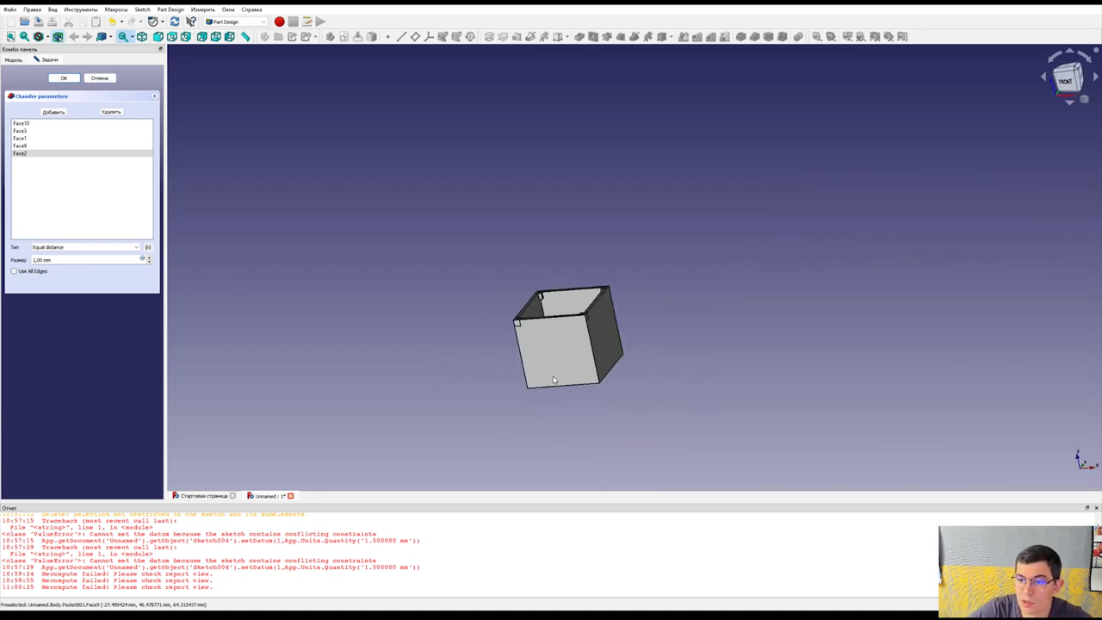
pyautogui.scroll(3, 603, 297)
pyautogui.moveTo(654, 302)
pyautogui.mouseDown(button='middle')
pyautogui.moveTo(694, 301)
pyautogui.moveTo(702, 249)
pyautogui.mouseUp(button='middle')
pyautogui.click(583, 222)
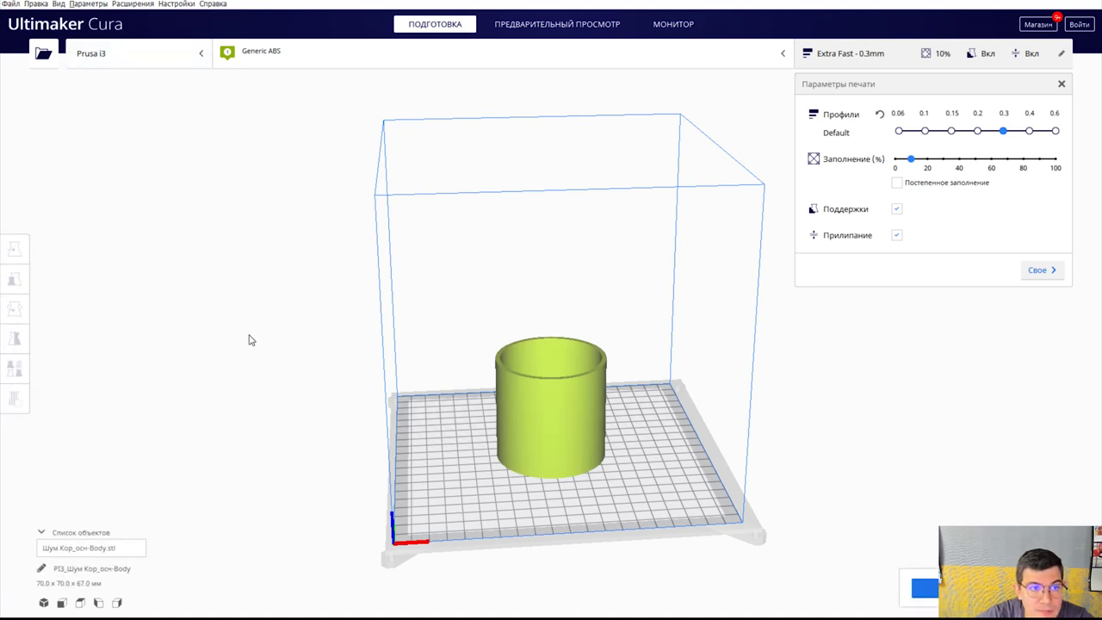
# Step: Inspect the plate and nudge the round lid slightly into place
pyautogui.moveTo(544, 441)
pyautogui.mouseDown(button='right')
pyautogui.moveTo(512, 539)
pyautogui.moveTo(248, 387)
pyautogui.moveTo(308, 264)
pyautogui.moveTo(506, 472)
pyautogui.moveTo(318, 544)
pyautogui.moveTo(163, 396)
pyautogui.moveTo(180, 373)
pyautogui.moveTo(202, 431)
pyautogui.moveTo(7, 4)
pyautogui.mouseUp(button='right')
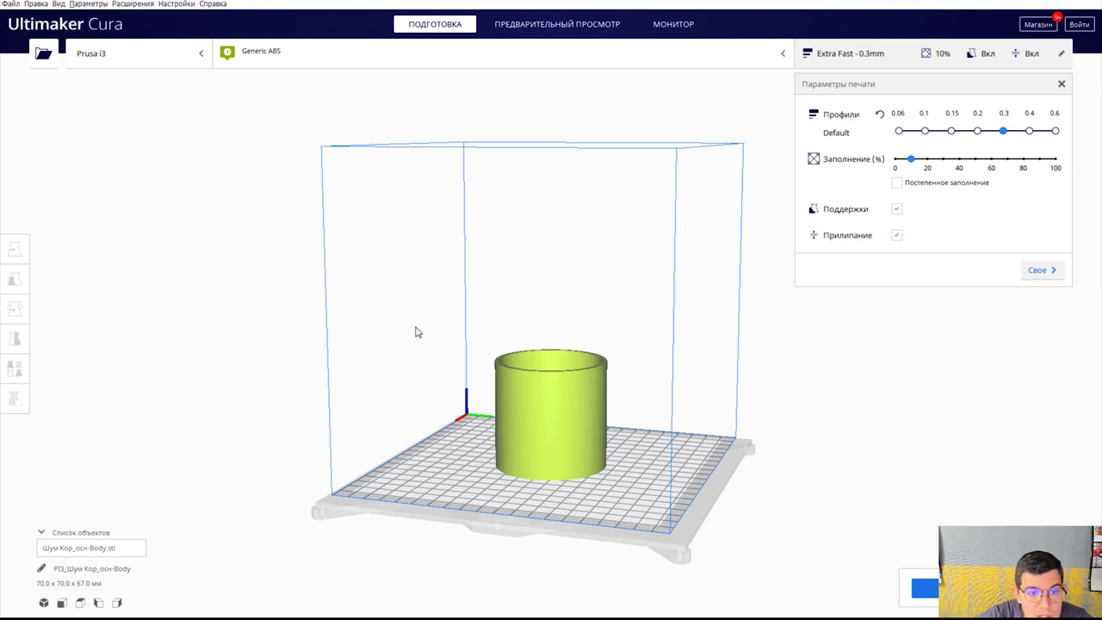
pyautogui.moveTo(666, 485)
pyautogui.mouseDown(button='right')
pyautogui.moveTo(453, 546)
pyautogui.moveTo(322, 430)
pyautogui.moveTo(464, 332)
pyautogui.moveTo(459, 545)
pyautogui.moveTo(369, 573)
pyautogui.moveTo(519, 482)
pyautogui.moveTo(692, 471)
pyautogui.mouseUp(button='right')
pyautogui.click(666, 472)
pyautogui.moveTo(668, 475)
pyautogui.mouseDown()
pyautogui.moveTo(648, 460)
pyautogui.moveTo(675, 513)
pyautogui.mouseUp()
pyautogui.click(675, 513)
# Step: Move the striped square box next to the cylindrical case
pyautogui.moveTo(647, 556)
pyautogui.mouseDown(button='right')
pyautogui.moveTo(526, 605)
pyautogui.moveTo(792, 600)
pyautogui.moveTo(1014, 612)
pyautogui.moveTo(649, 600)
pyautogui.moveTo(743, 571)
pyautogui.moveTo(794, 598)
pyautogui.moveTo(793, 613)
pyautogui.moveTo(763, 531)
pyautogui.moveTo(893, 600)
pyautogui.moveTo(1012, 610)
pyautogui.moveTo(487, 303)
pyautogui.mouseUp(button='right')
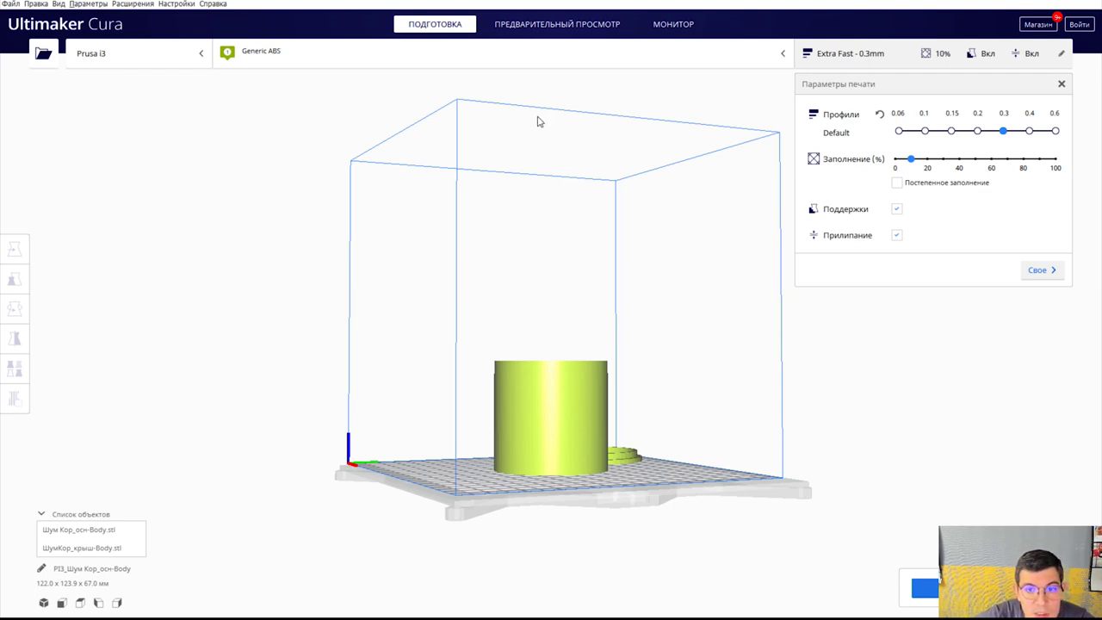
pyautogui.moveTo(648, 540)
pyautogui.mouseDown(button='right')
pyautogui.moveTo(479, 474)
pyautogui.moveTo(844, 475)
pyautogui.moveTo(717, 535)
pyautogui.moveTo(500, 514)
pyautogui.moveTo(497, 555)
pyautogui.moveTo(580, 583)
pyautogui.moveTo(589, 511)
pyautogui.moveTo(423, 528)
pyautogui.mouseUp(button='right')
pyautogui.click(348, 502)
pyautogui.moveTo(348, 502); pyautogui.dragTo(460, 435)
pyautogui.click(438, 550)
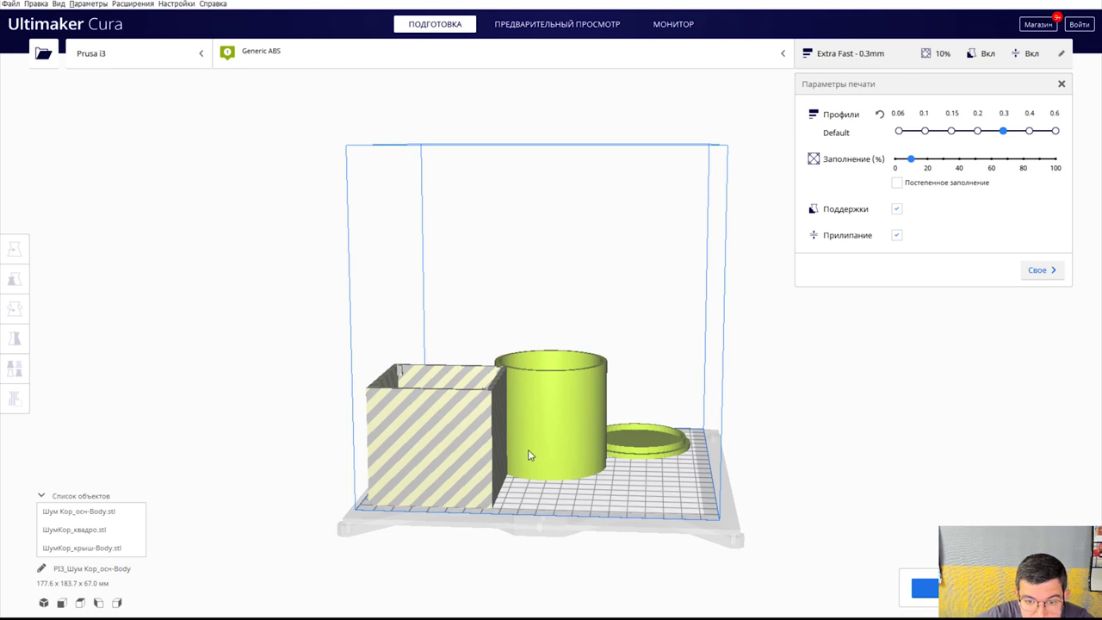
# Step: From top view, move the cylinder to front-left and the square box to back centre
pyautogui.moveTo(530, 400); pyautogui.dragTo(413, 522, button='right')
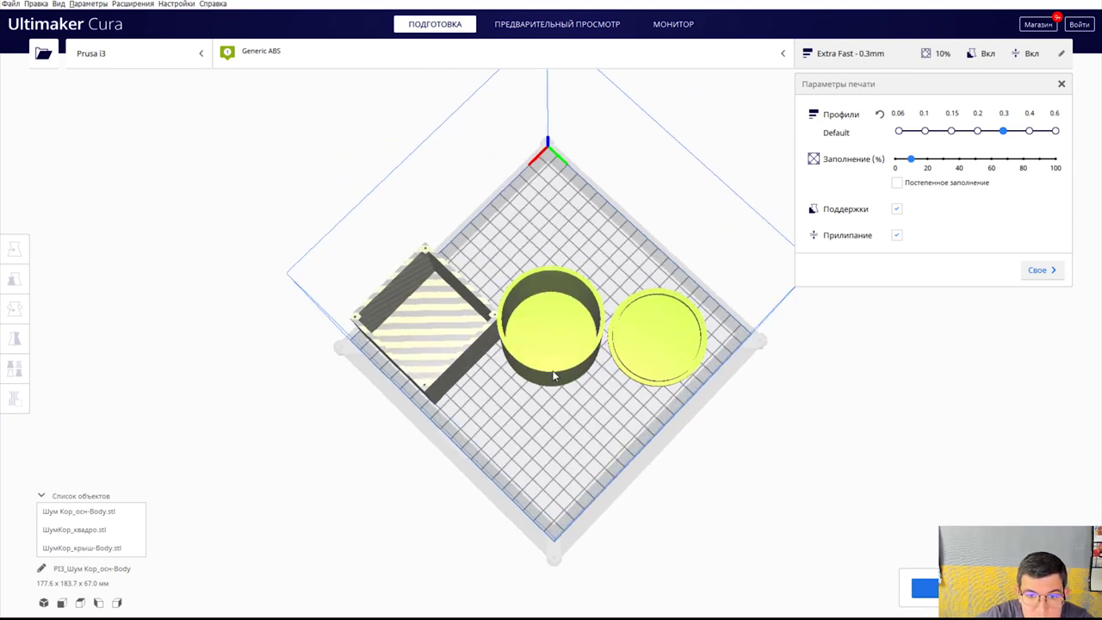
pyautogui.click(574, 308)
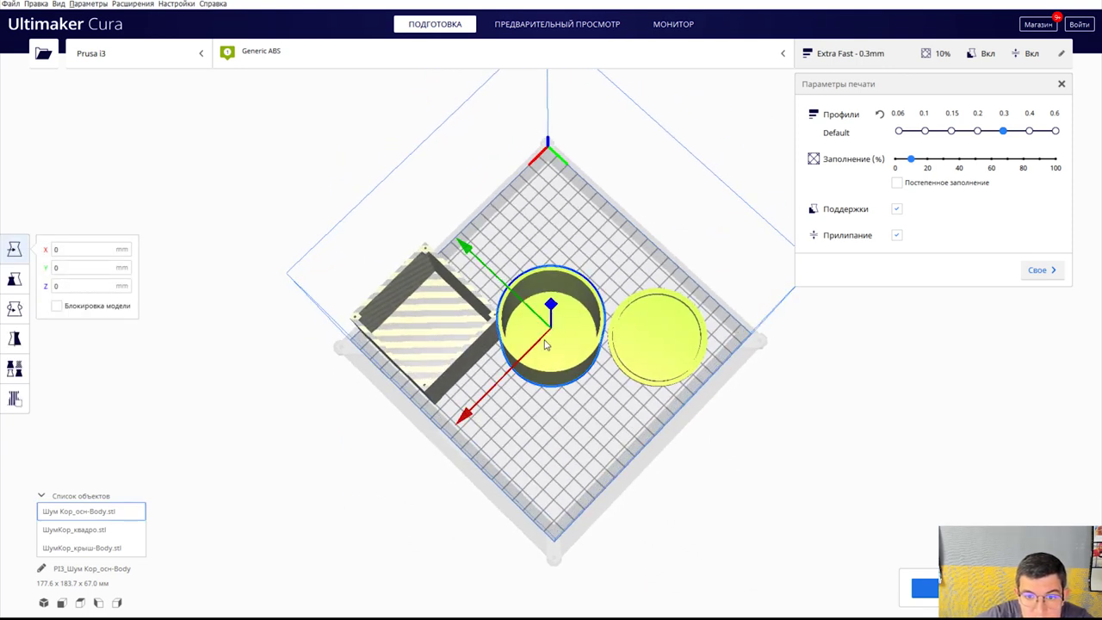
pyautogui.moveTo(463, 422); pyautogui.dragTo(400, 486)
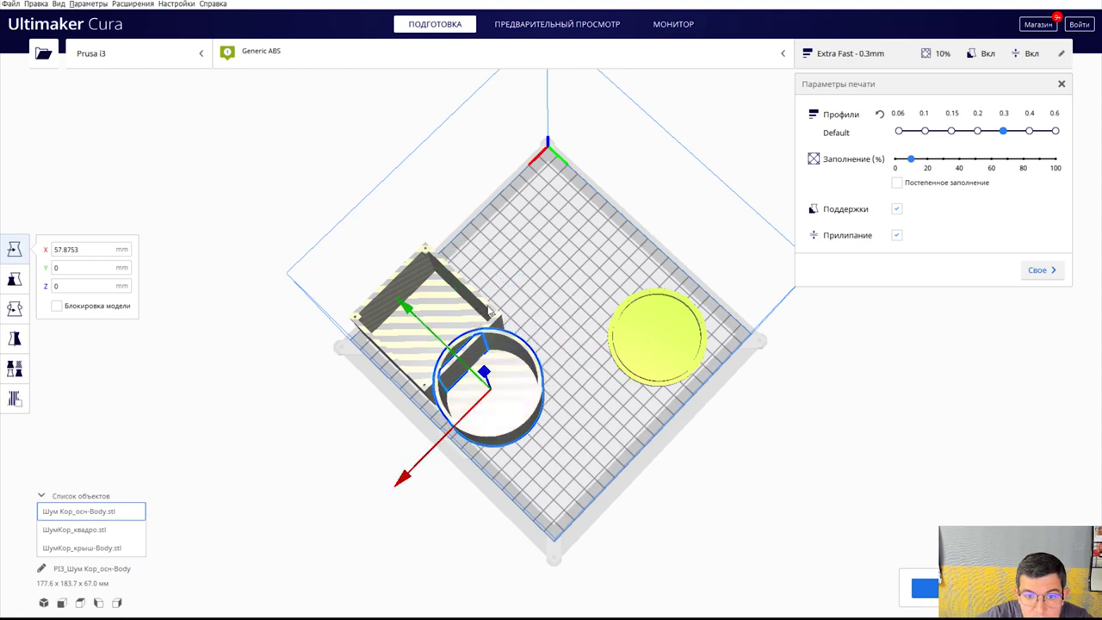
pyautogui.click(431, 344)
pyautogui.moveTo(613, 245); pyautogui.dragTo(571, 341)
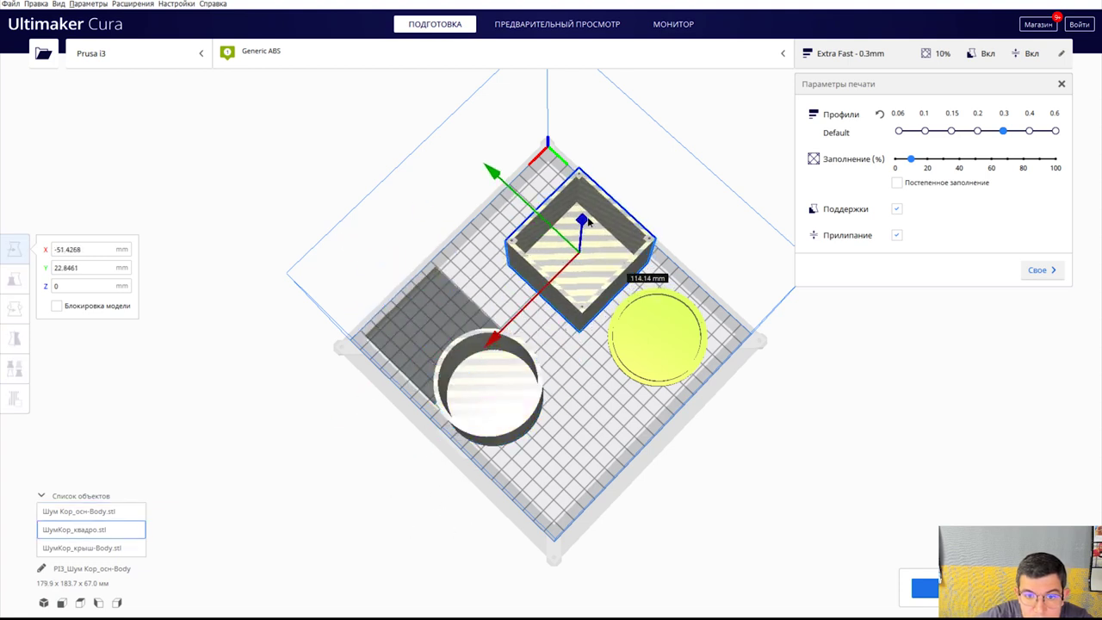
pyautogui.click(540, 377)
# Step: Place the round lid beside the cylinder at the front of the plate
pyautogui.click(617, 366)
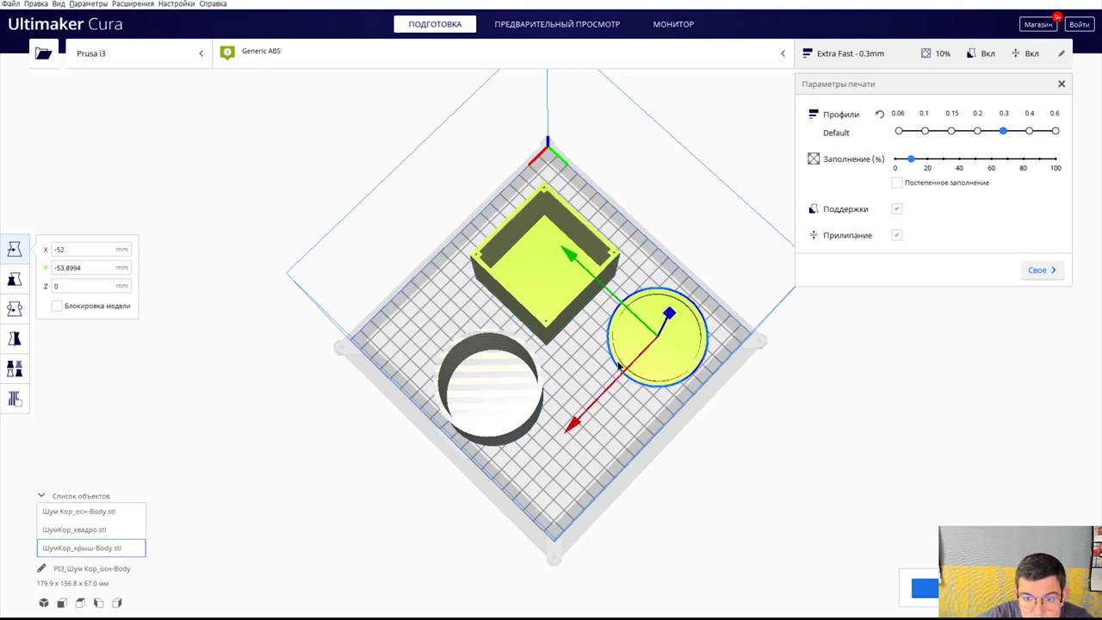
pyautogui.moveTo(619, 366); pyautogui.dragTo(605, 422)
pyautogui.click(605, 419)
pyautogui.scroll(5, 575, 448)
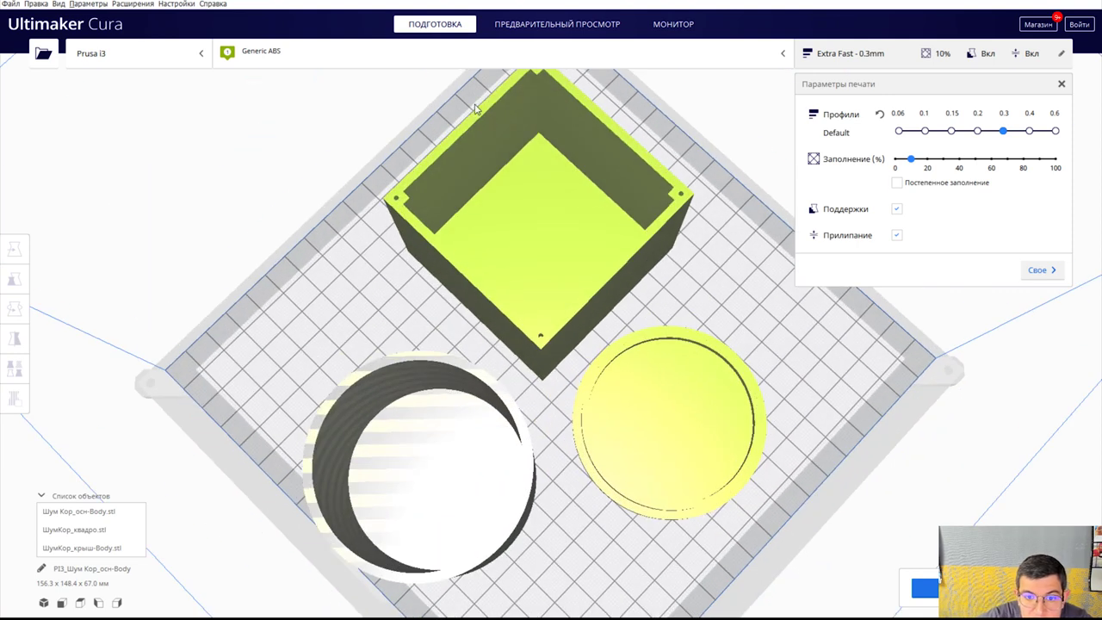
pyautogui.scroll(-4, 460, 422)
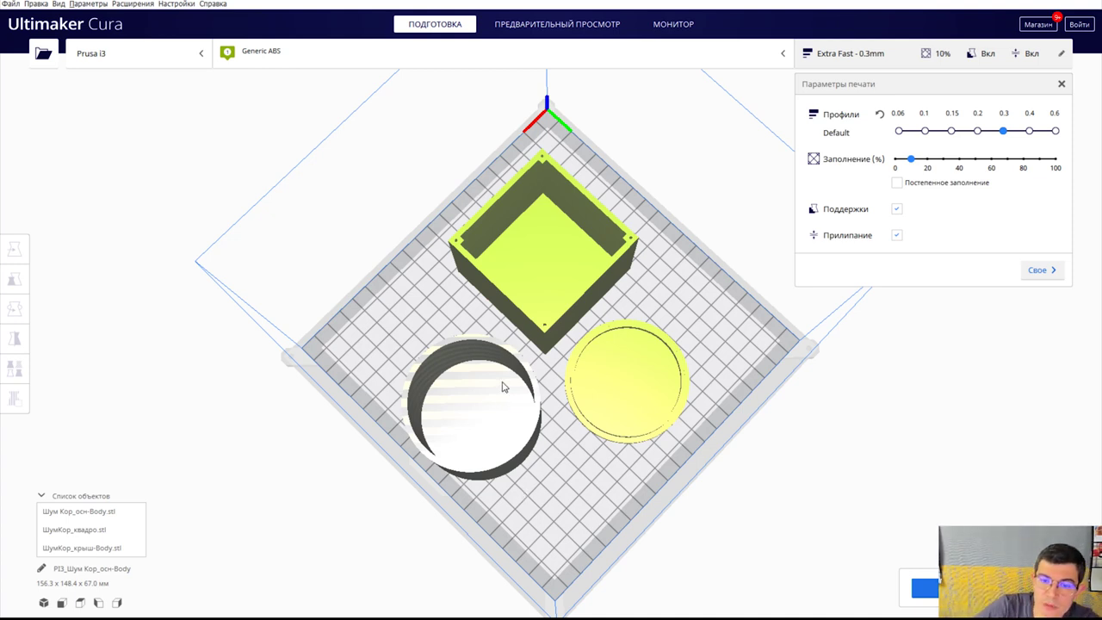
pyautogui.moveTo(633, 344); pyautogui.dragTo(708, 447, button='right')
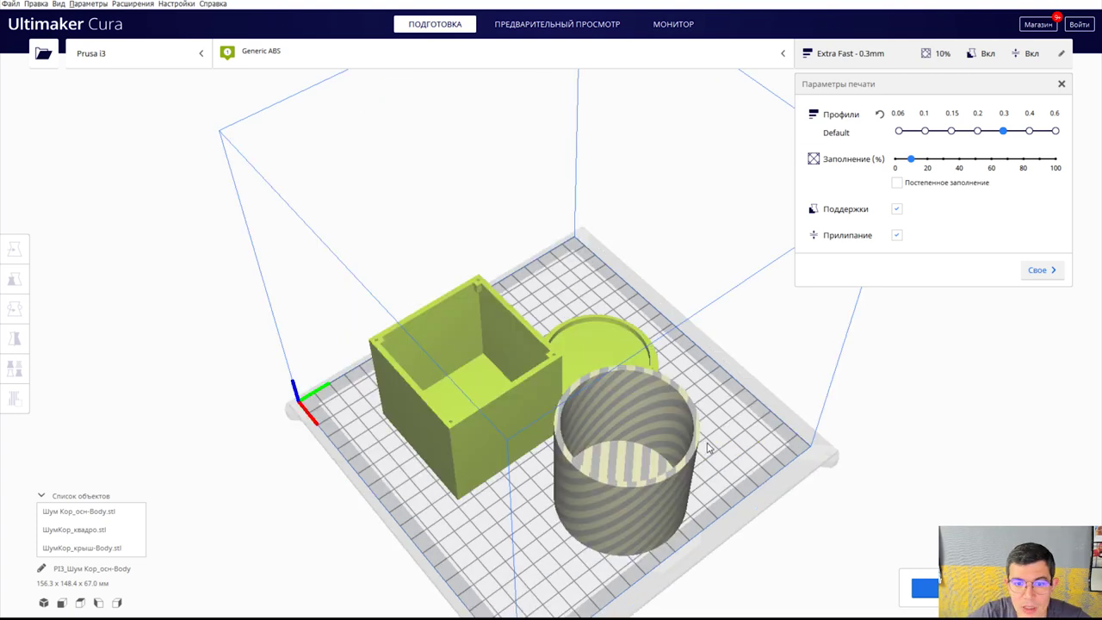
pyautogui.moveTo(621, 360)
pyautogui.mouseDown(button='right')
pyautogui.moveTo(530, 280)
pyautogui.moveTo(368, 411)
pyautogui.moveTo(679, 283)
pyautogui.moveTo(823, 281)
pyautogui.moveTo(927, 362)
pyautogui.moveTo(861, 221)
pyautogui.moveTo(743, 180)
pyautogui.moveTo(559, 399)
pyautogui.moveTo(821, 391)
pyautogui.moveTo(855, 295)
pyautogui.moveTo(794, 290)
pyautogui.moveTo(966, 352)
pyautogui.moveTo(947, 327)
pyautogui.moveTo(947, 258)
pyautogui.moveTo(930, 388)
pyautogui.moveTo(861, 378)
pyautogui.mouseUp(button='right')
pyautogui.moveTo(758, 82)
pyautogui.mouseDown(button='right')
pyautogui.moveTo(749, 79)
pyautogui.moveTo(764, 93)
pyautogui.moveTo(783, 73)
pyautogui.mouseUp(button='right')
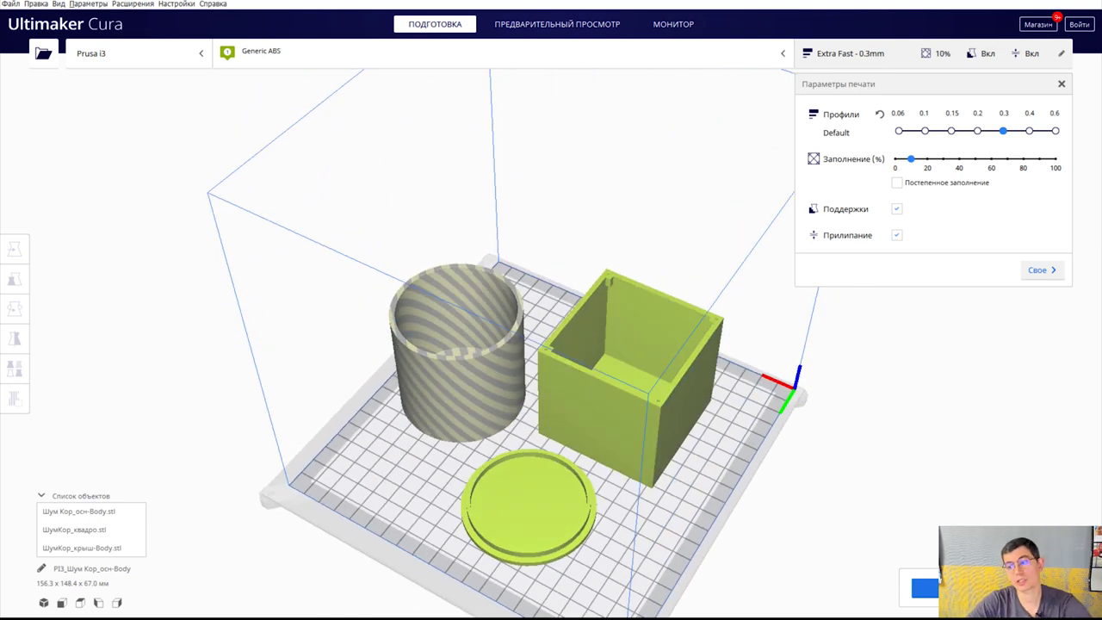